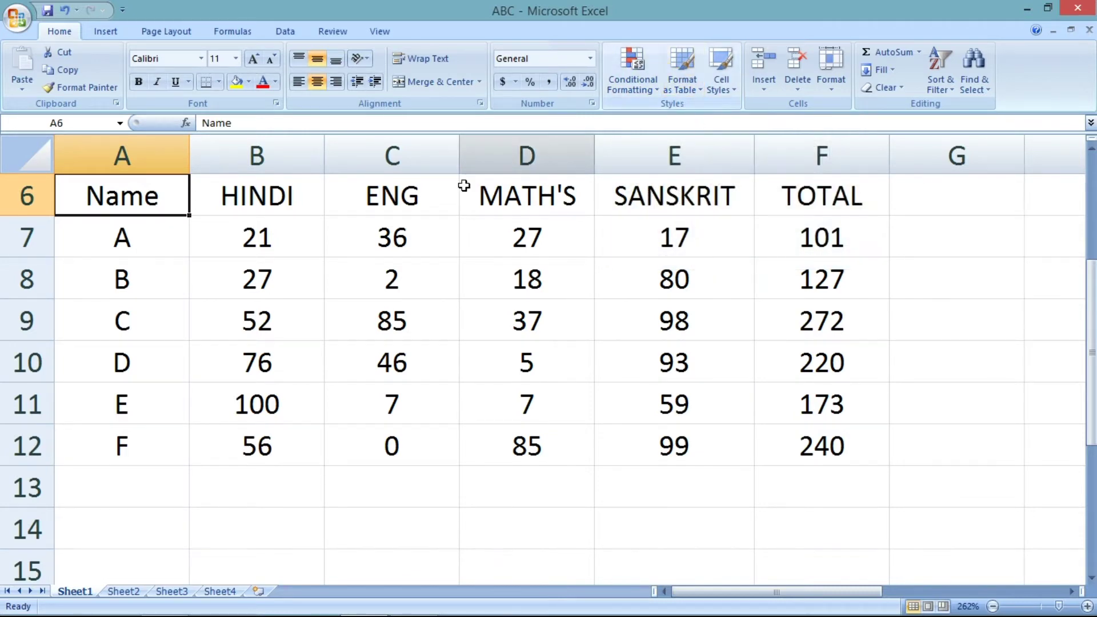
Format A6:F12 as a table in the dark blue style with a black header, with the headers option off
left_click_drag(140, 200, 795, 445)
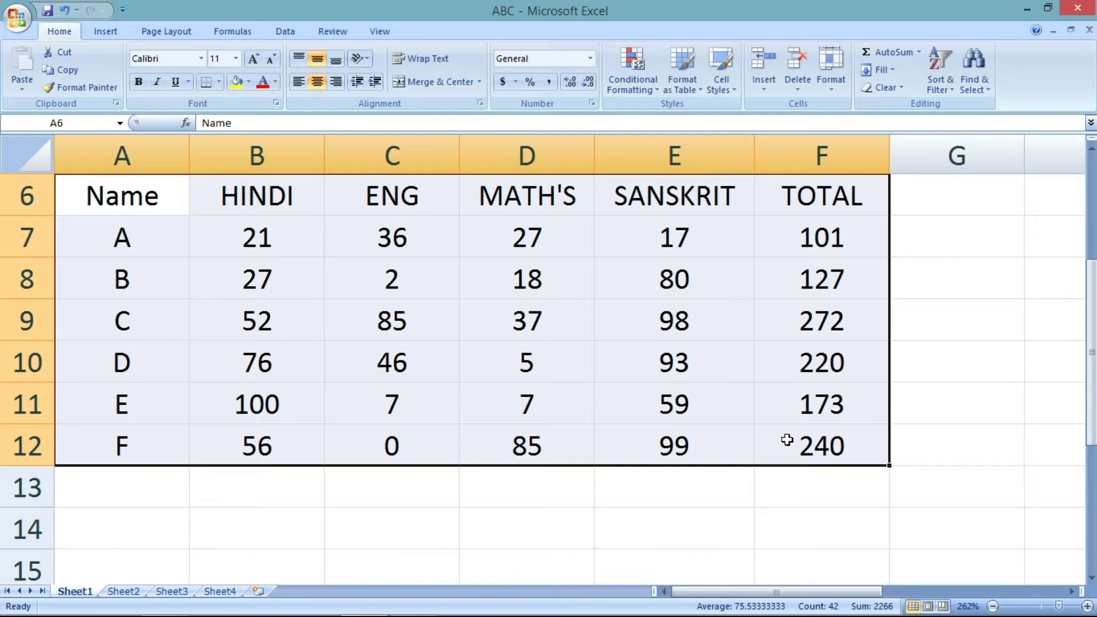
left_click(365, 228)
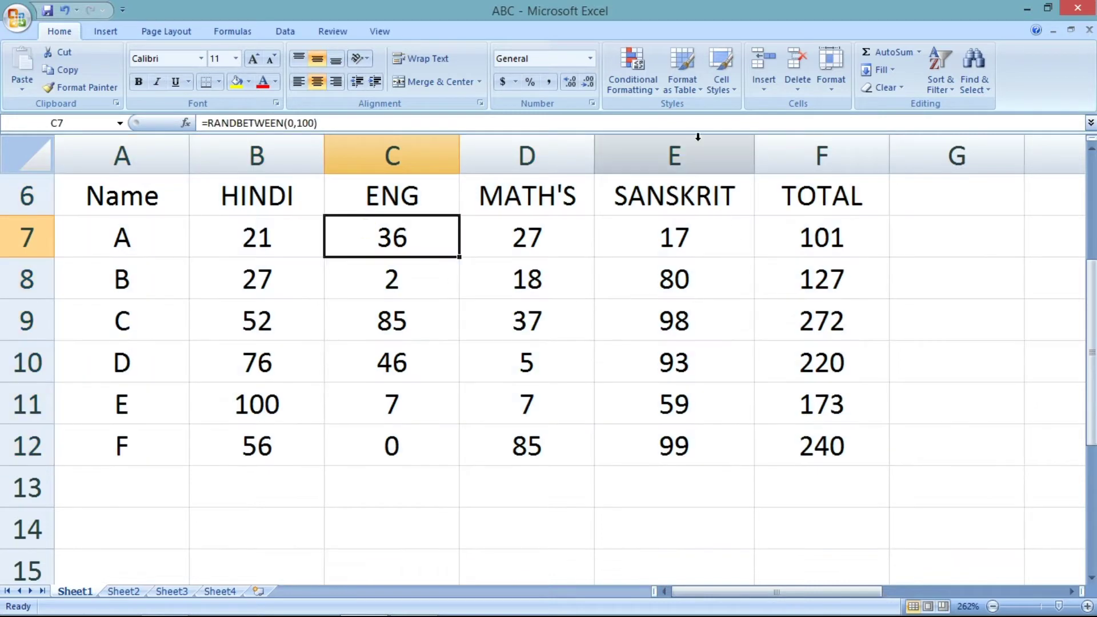
left_click(679, 89)
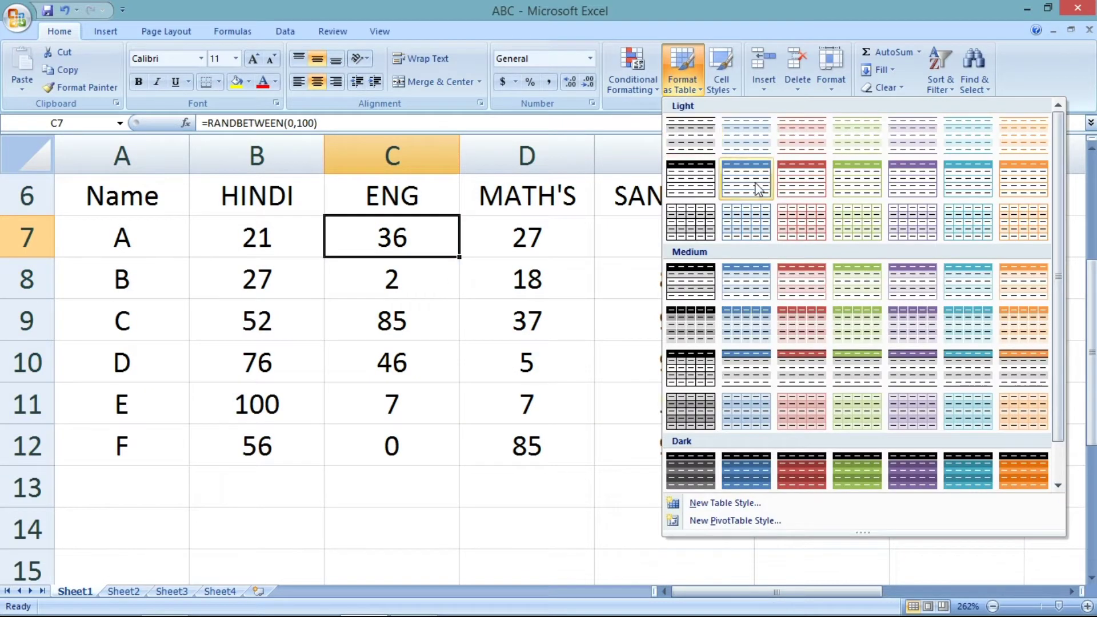
scroll(769, 201, "down", 1)
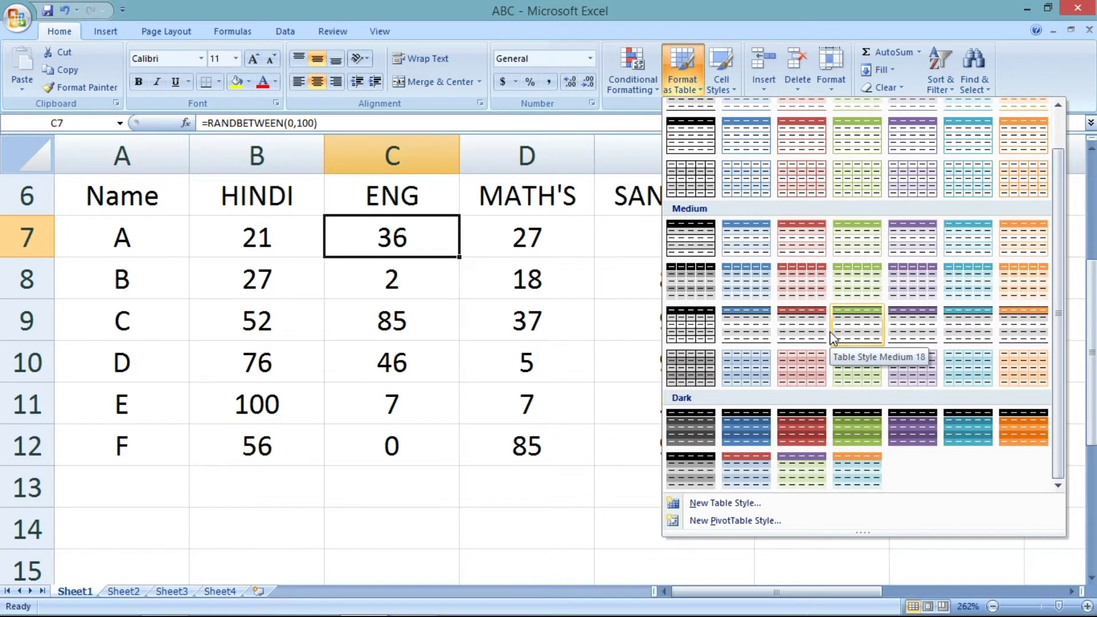
left_click(743, 421)
left_click_drag(549, 247, 847, 62)
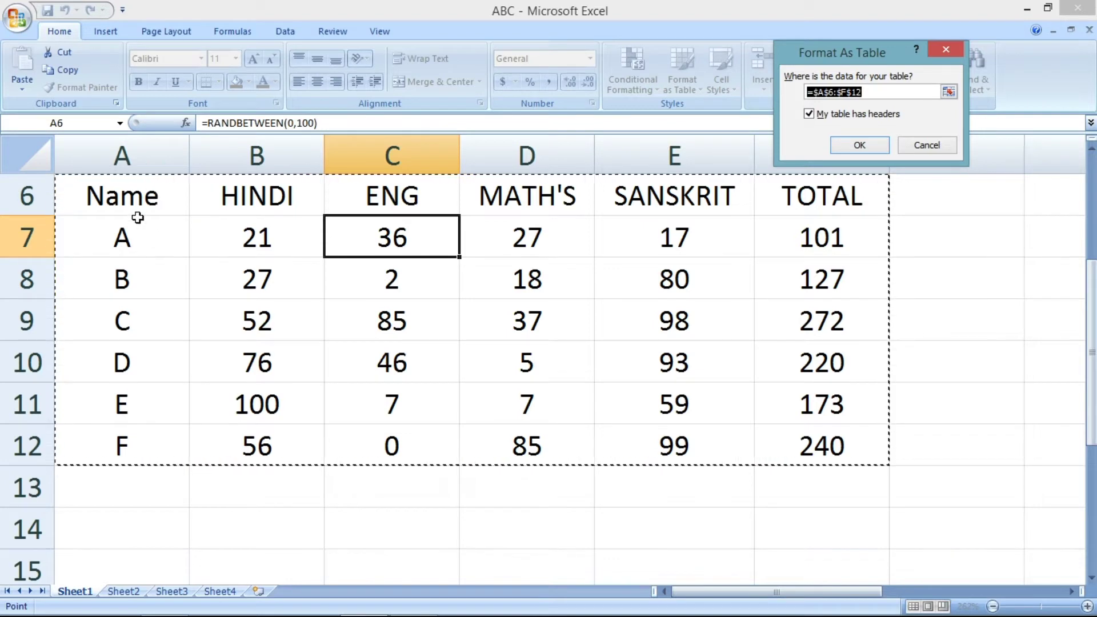
left_click_drag(114, 194, 492, 370)
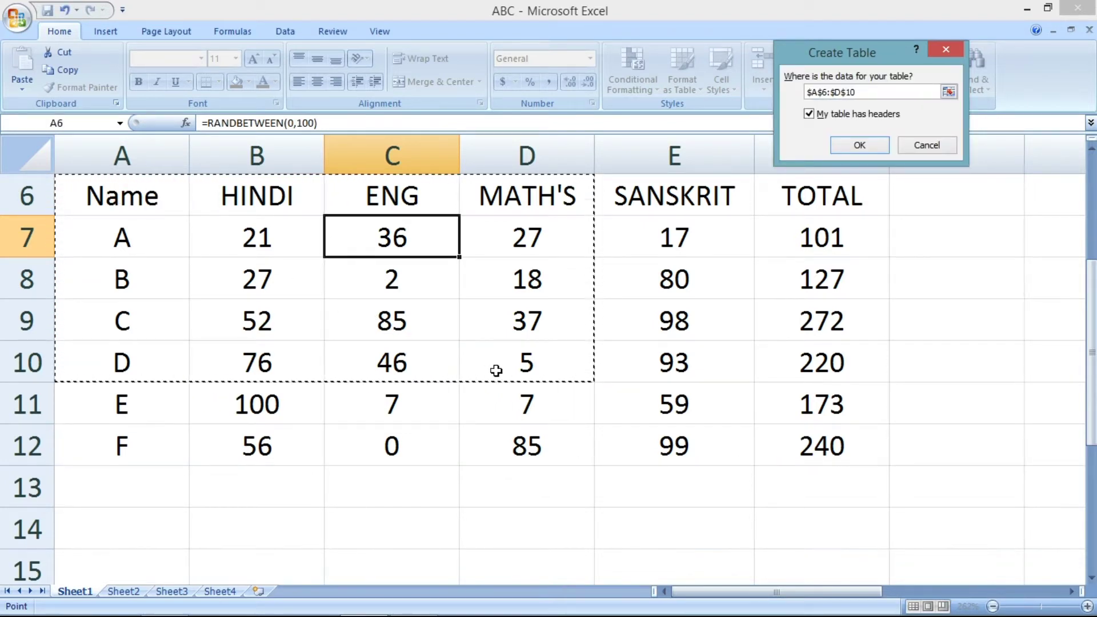
left_click_drag(99, 196, 792, 460)
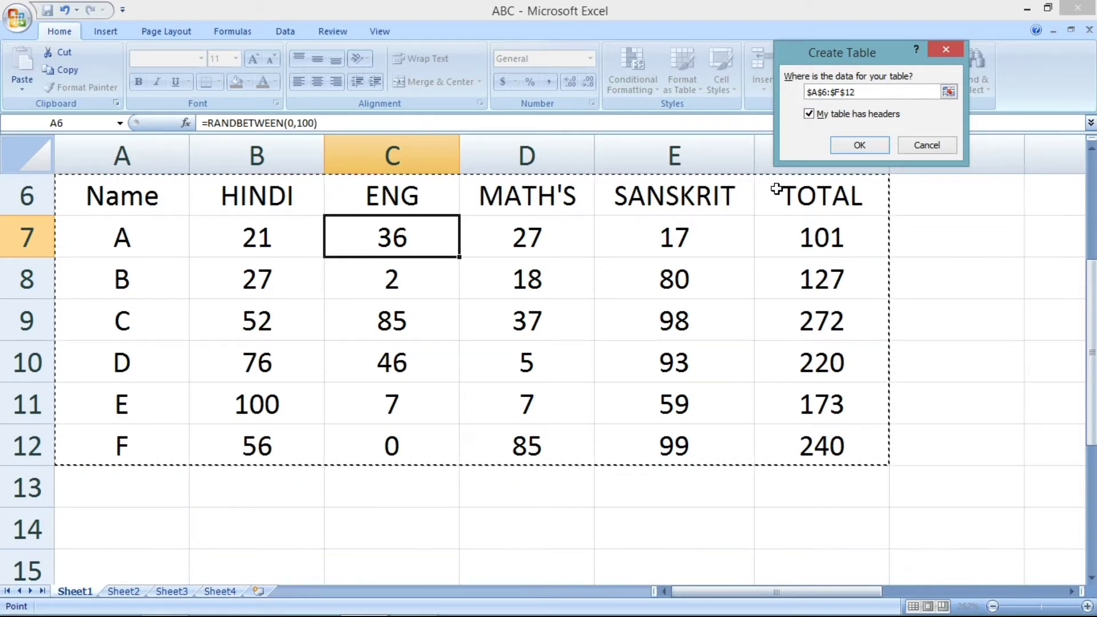
left_click(810, 115)
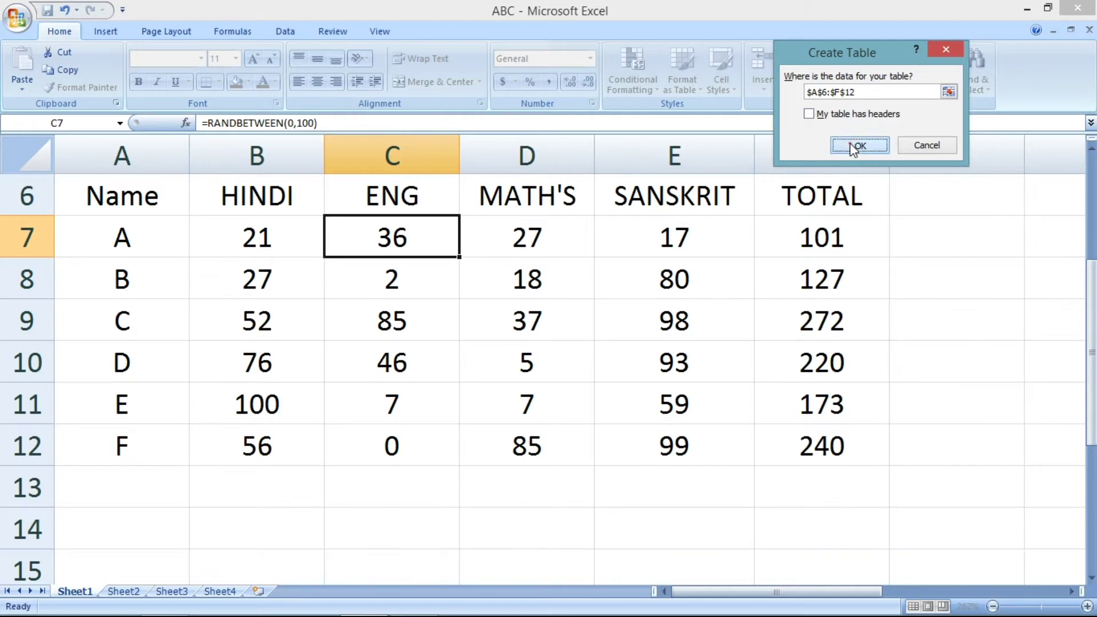
left_click(858, 146)
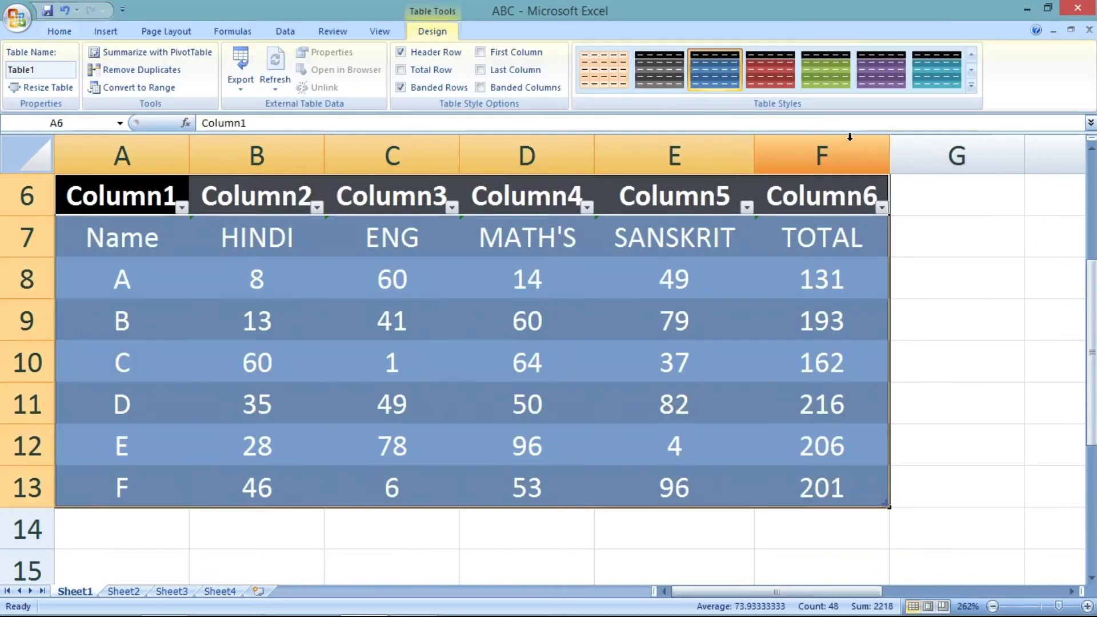
Undo the table formatting that was made without headers
left_click(126, 195)
left_click(260, 180)
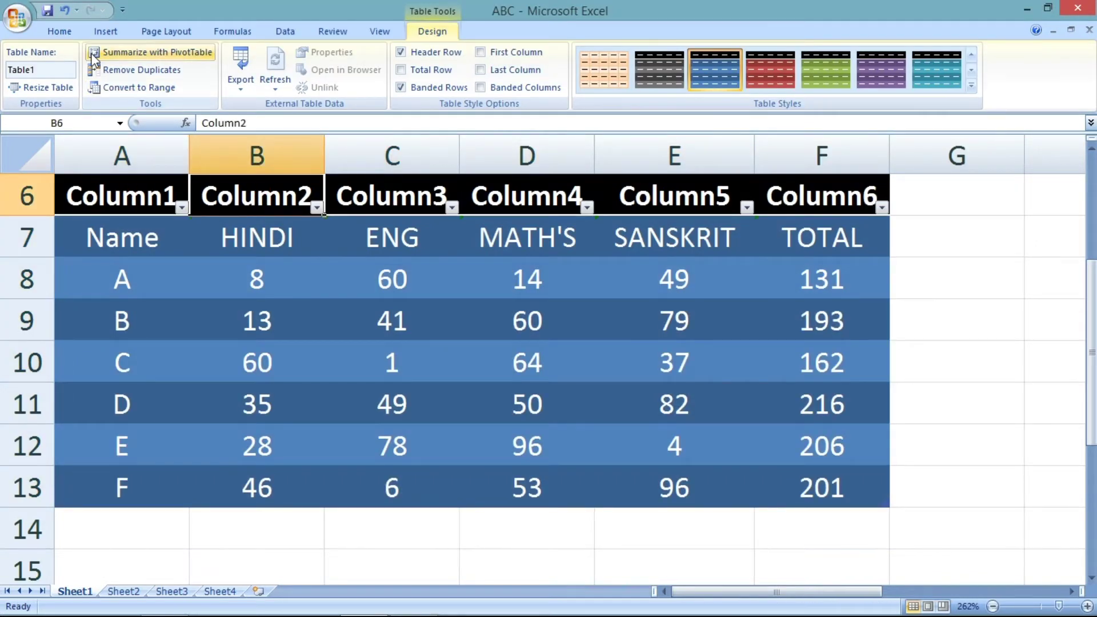
left_click(65, 10)
Format A6:F12 as a table in the dark blue style, using row 6 as the table headers
left_click_drag(122, 189, 828, 452)
left_click(682, 71)
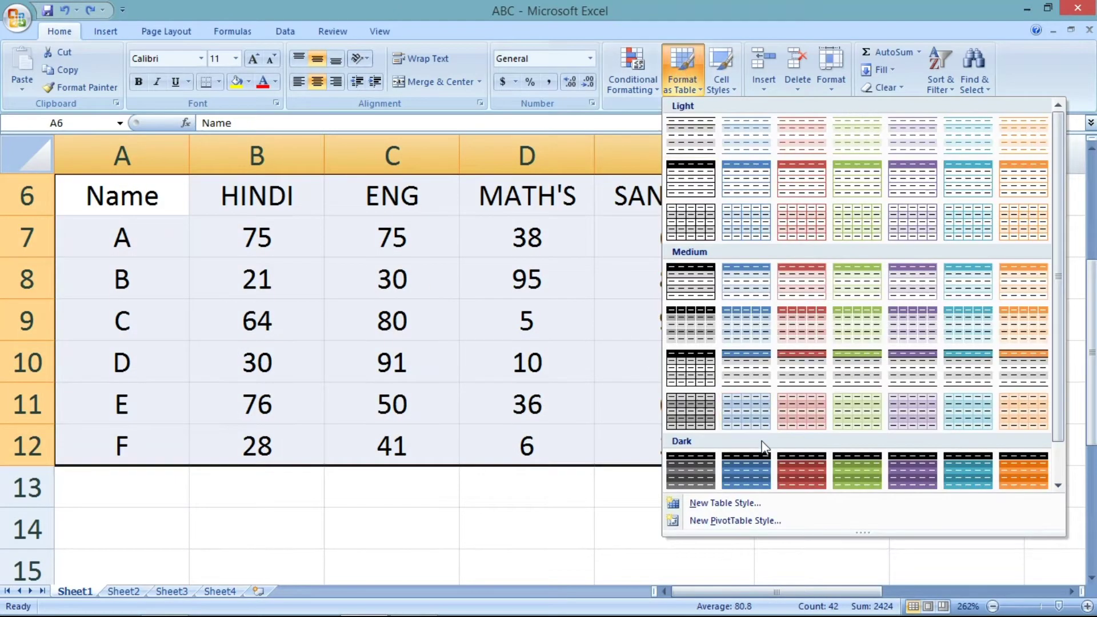
left_click(739, 470)
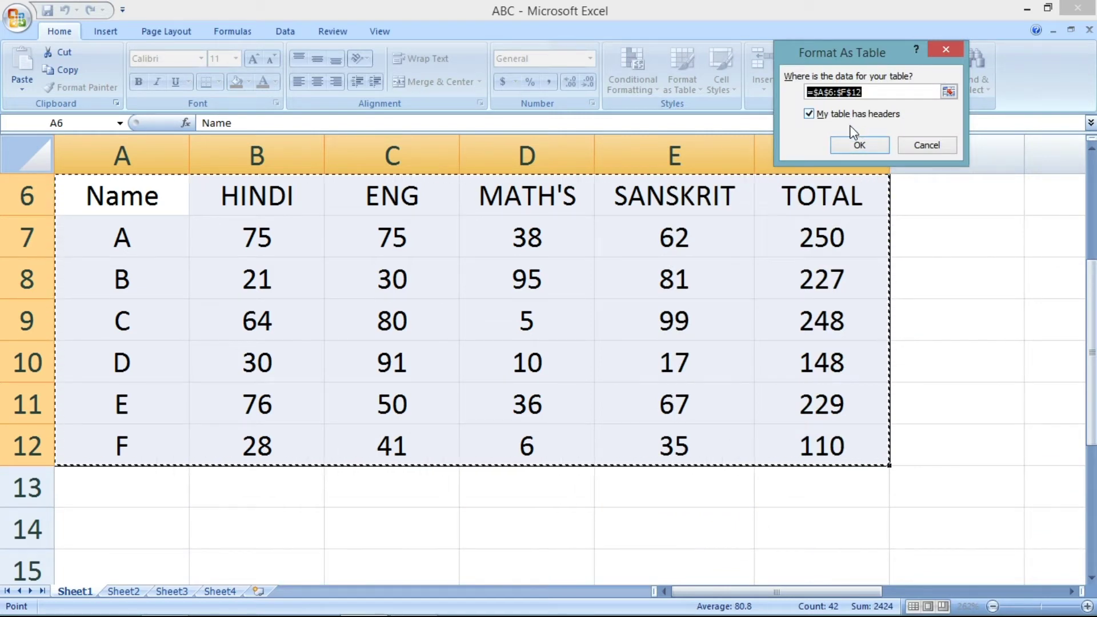
left_click(860, 146)
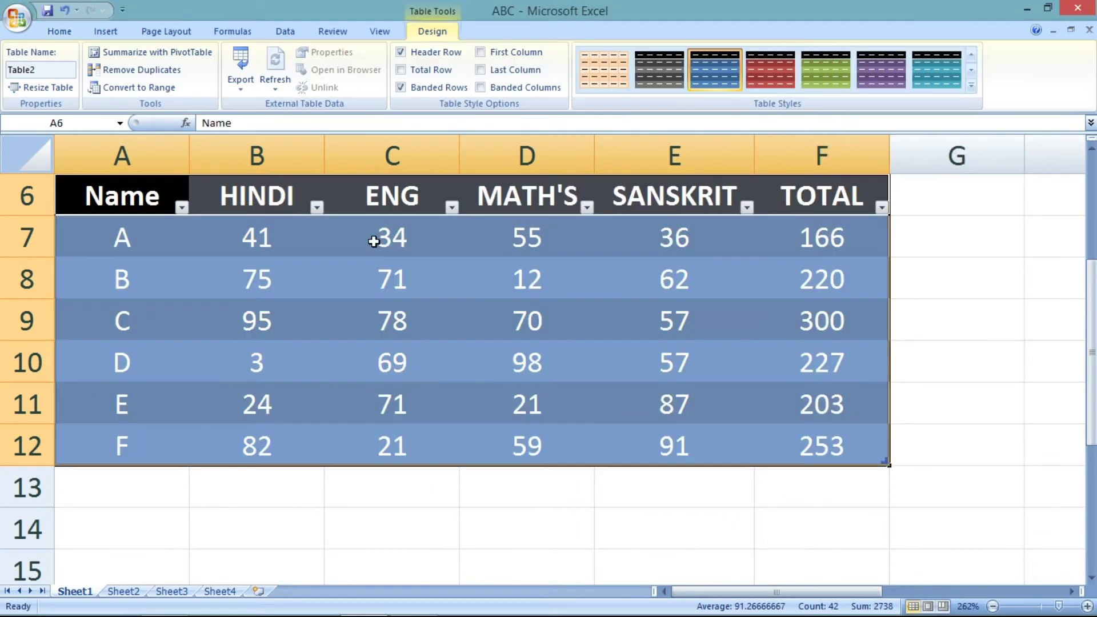
left_click(119, 196)
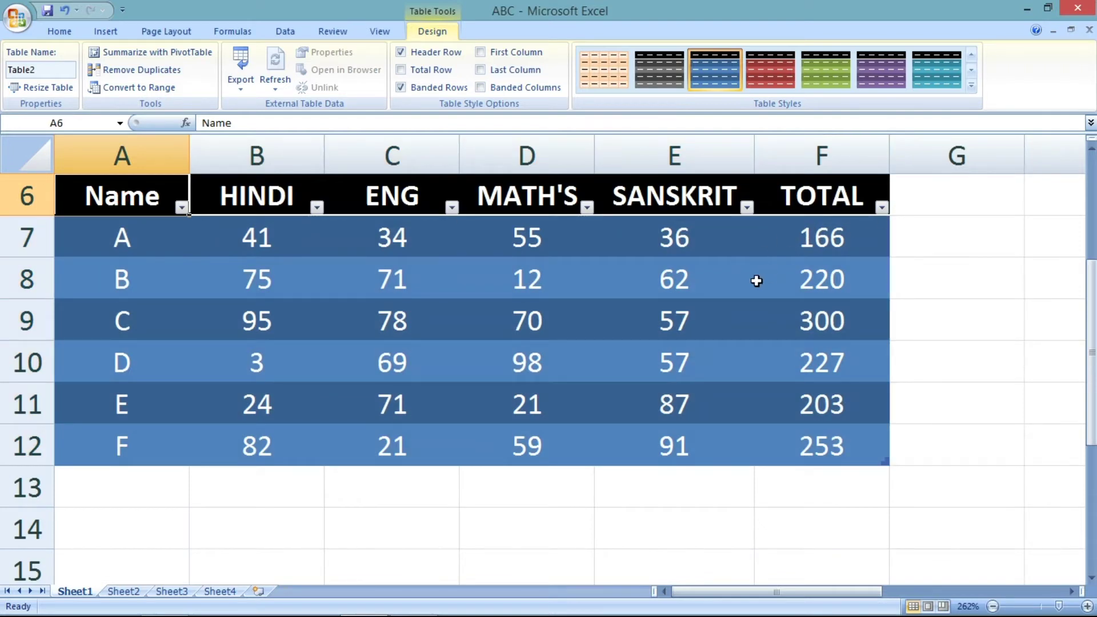
left_click_drag(123, 241, 112, 448)
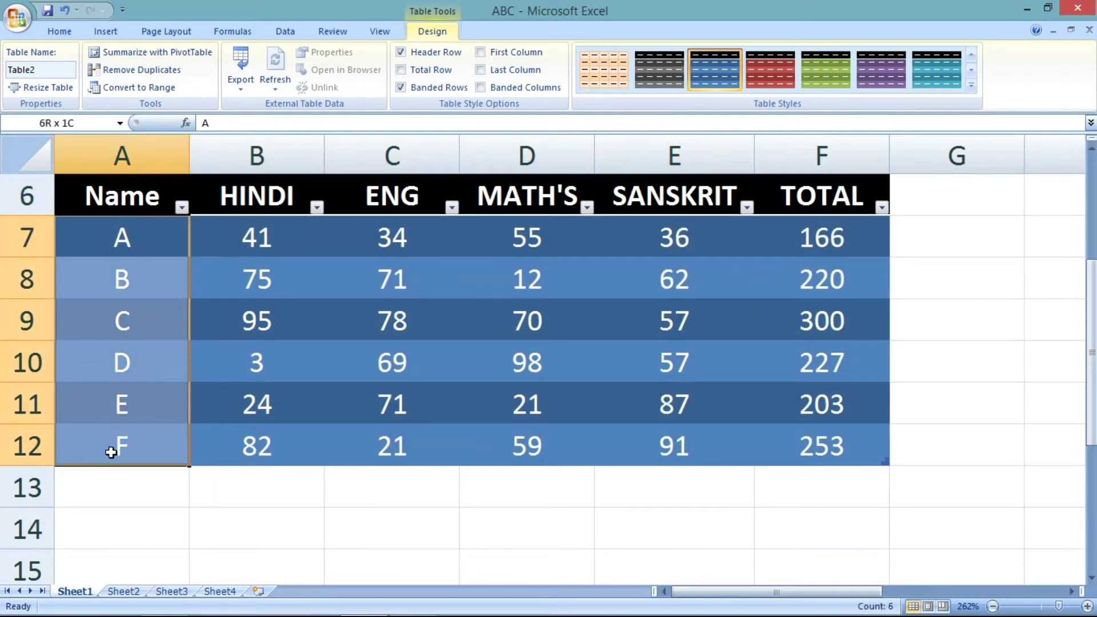
left_click(295, 283)
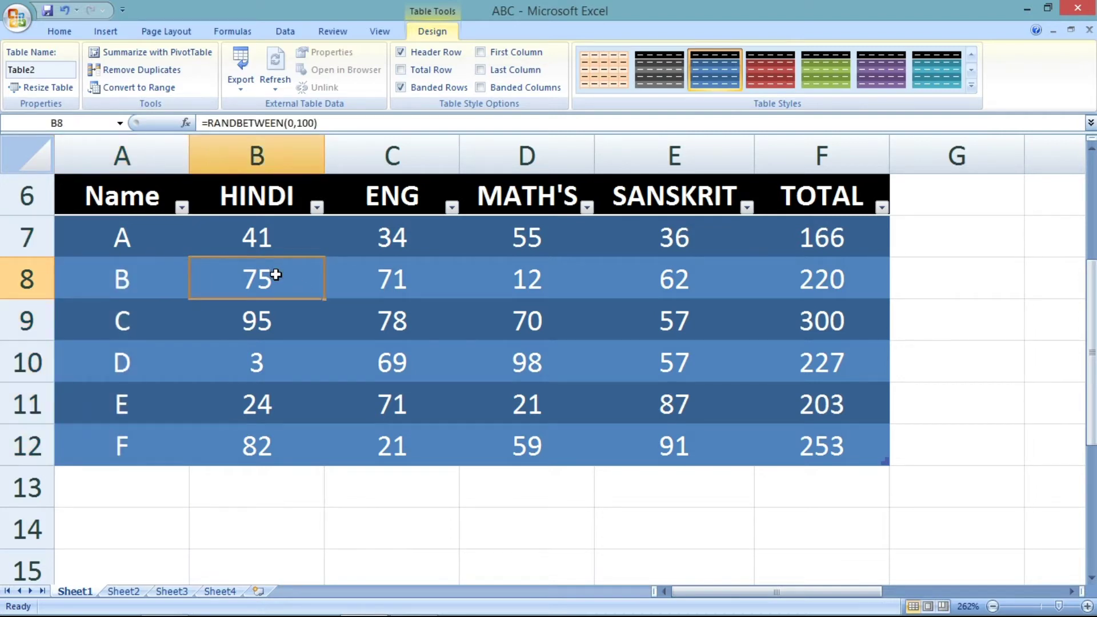
Try sorting the table by the Name column from A to Z, and undo the sort
left_click(182, 207)
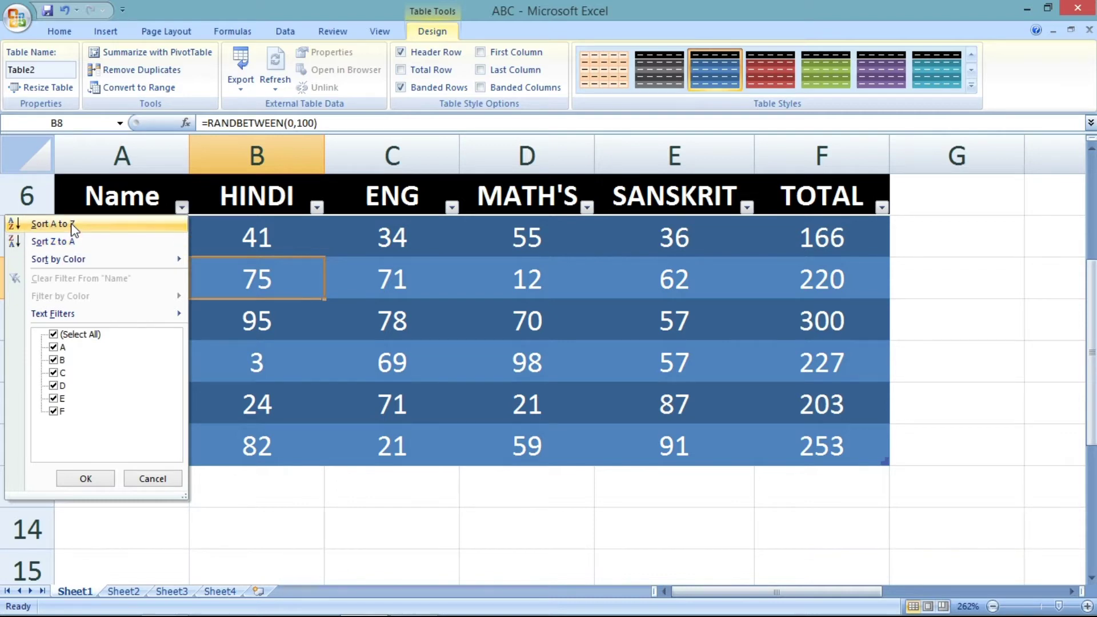
left_click(49, 225)
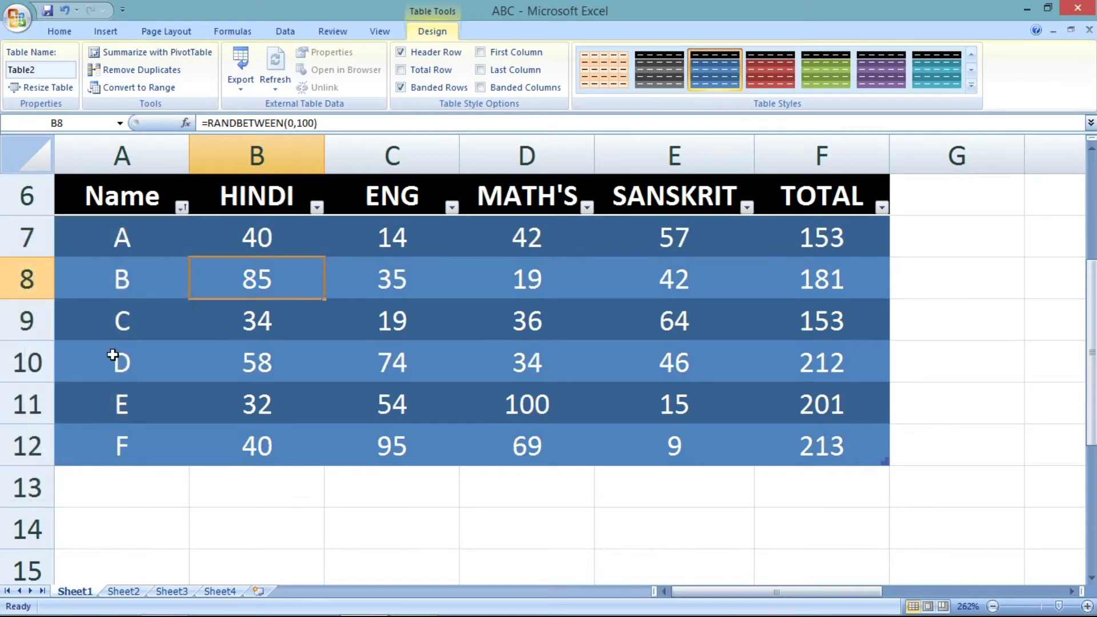
left_click(65, 10)
Try sorting the table by the Name column from Z to A, and undo the sort
left_click(182, 207)
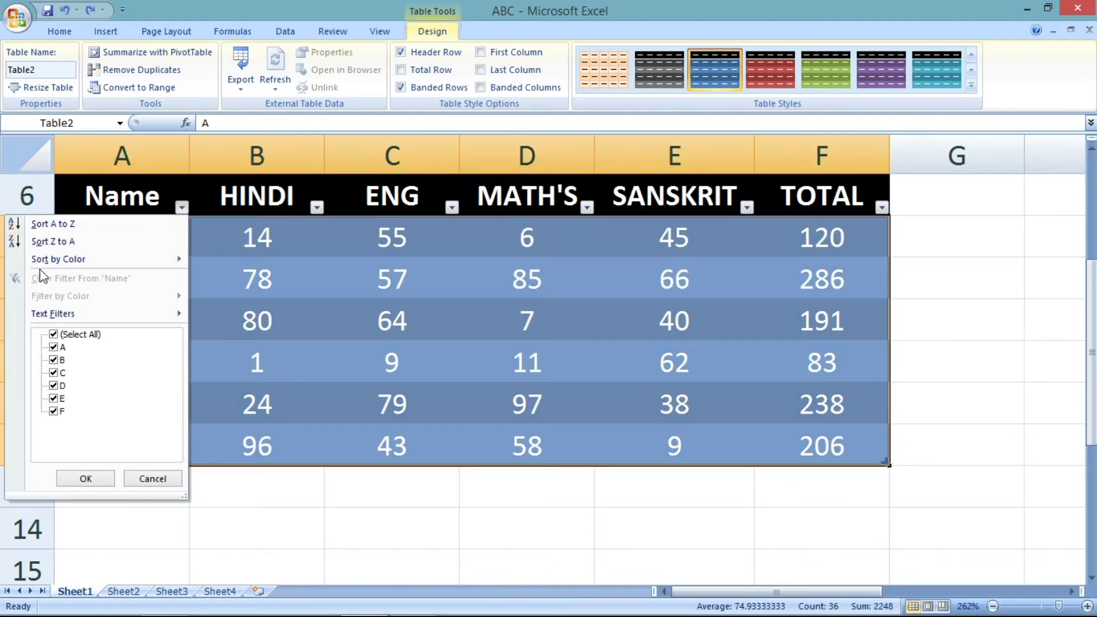
left_click(57, 241)
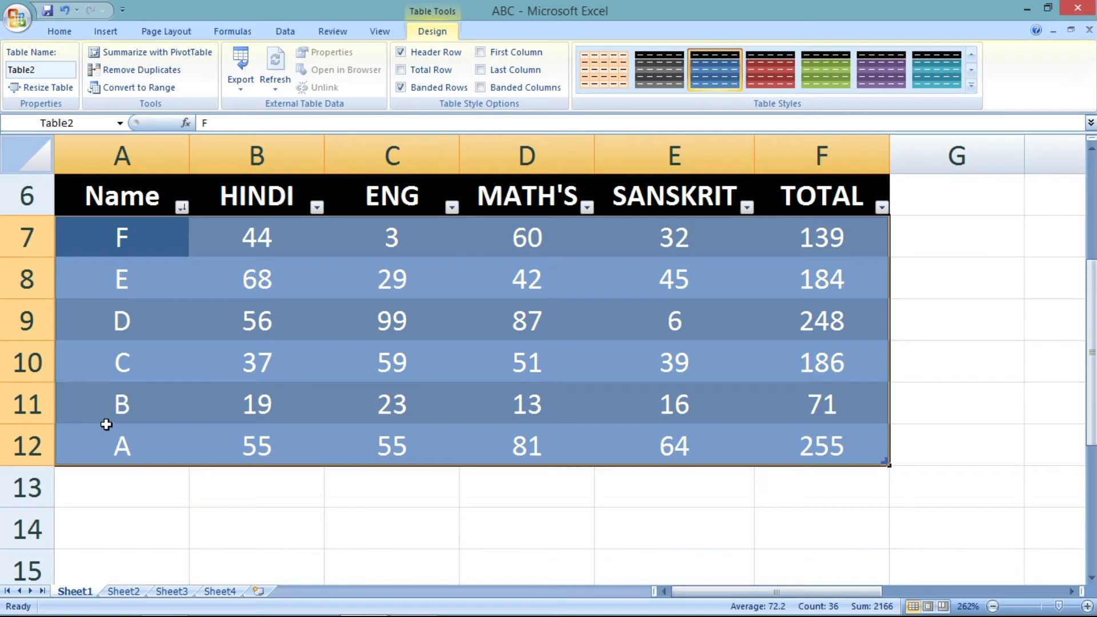
left_click(66, 12)
Start a custom sort of the table and set its order to a new custom list: B, C, D, E, A, F
left_click(181, 207)
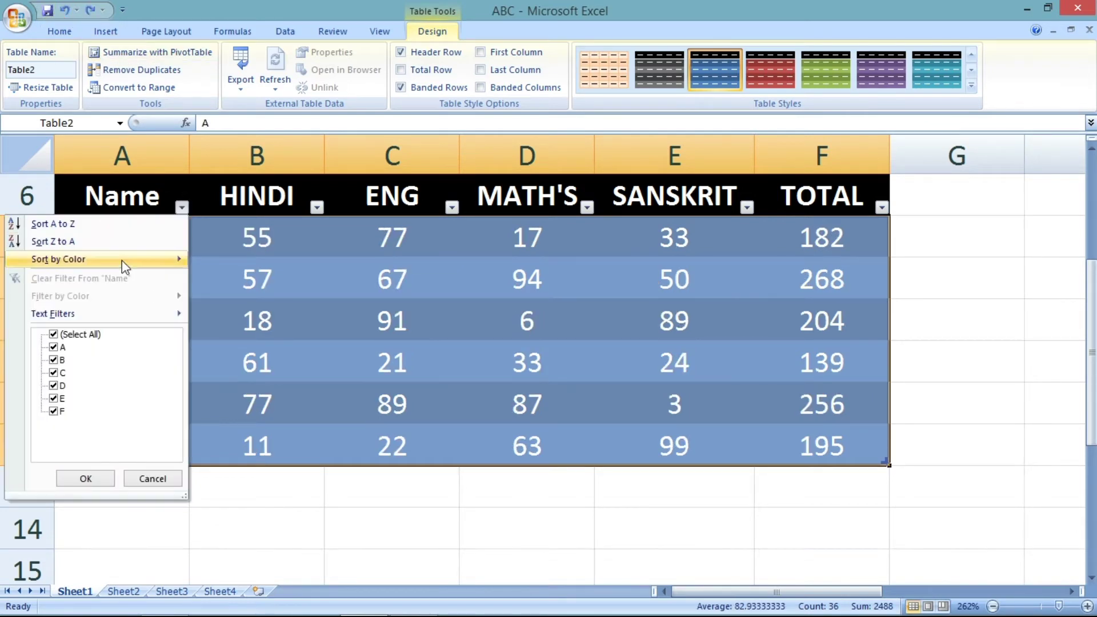
mouse_move(125, 261)
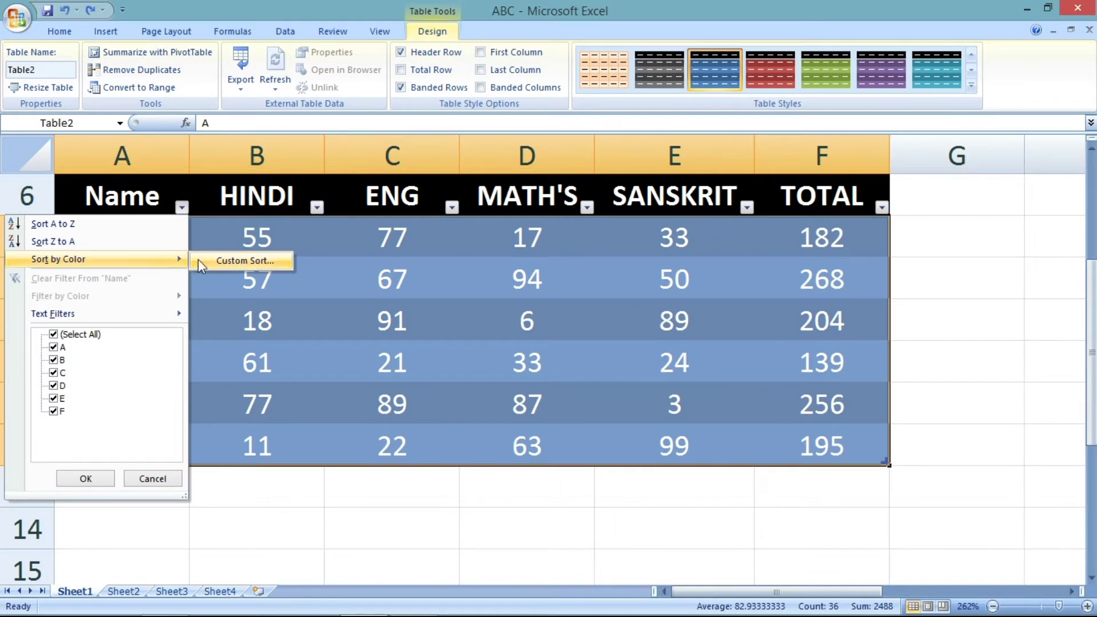
left_click(198, 259)
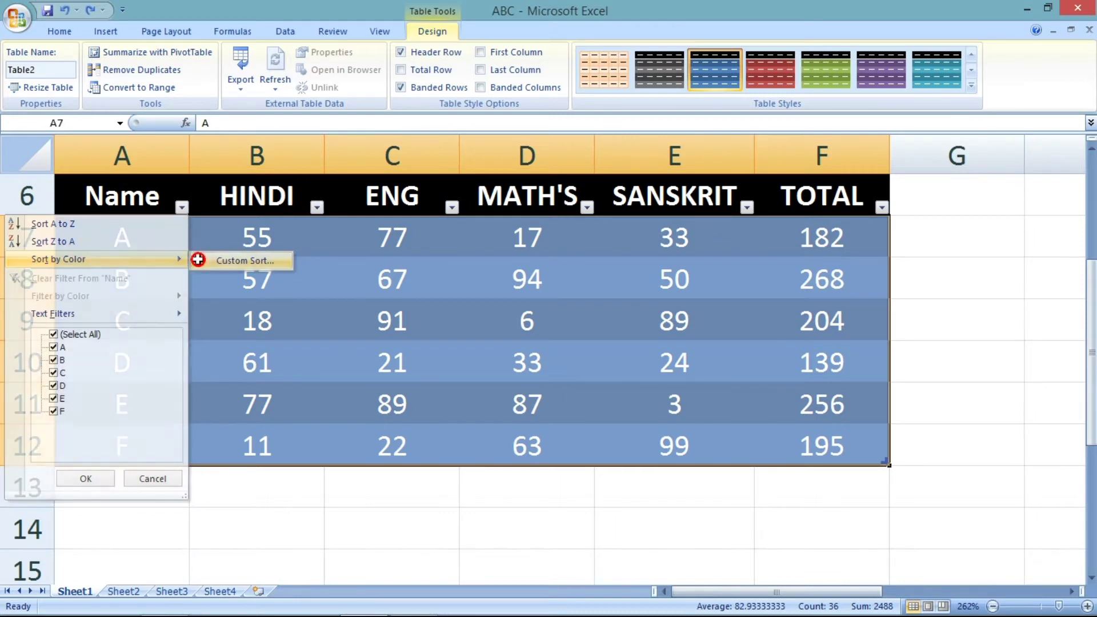
left_click_drag(913, 25, 670, 82)
left_click(743, 143)
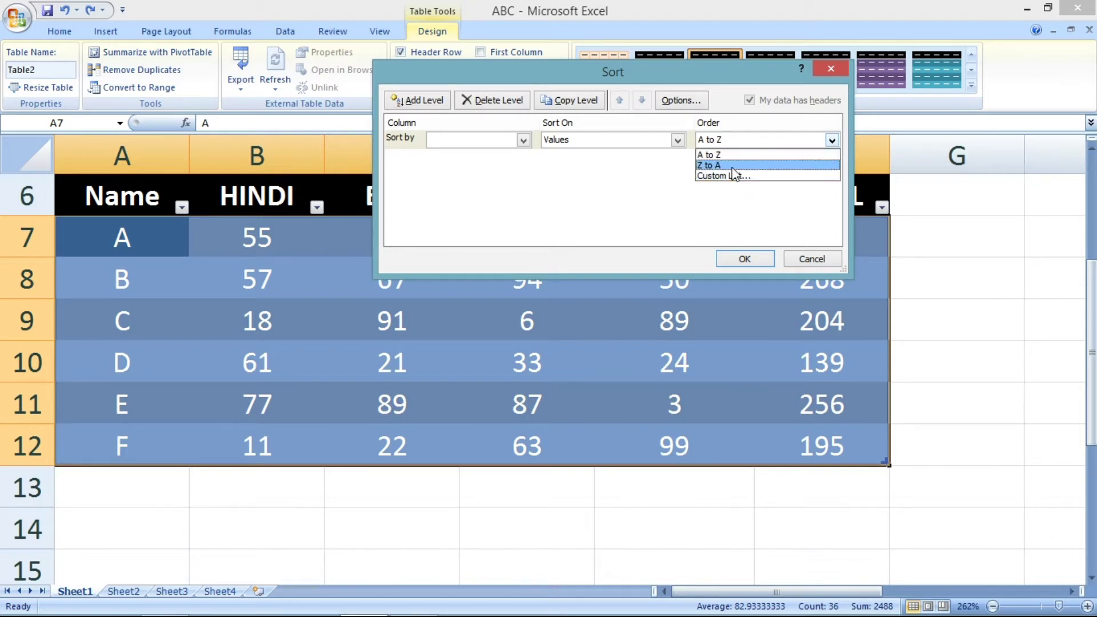
left_click(743, 177)
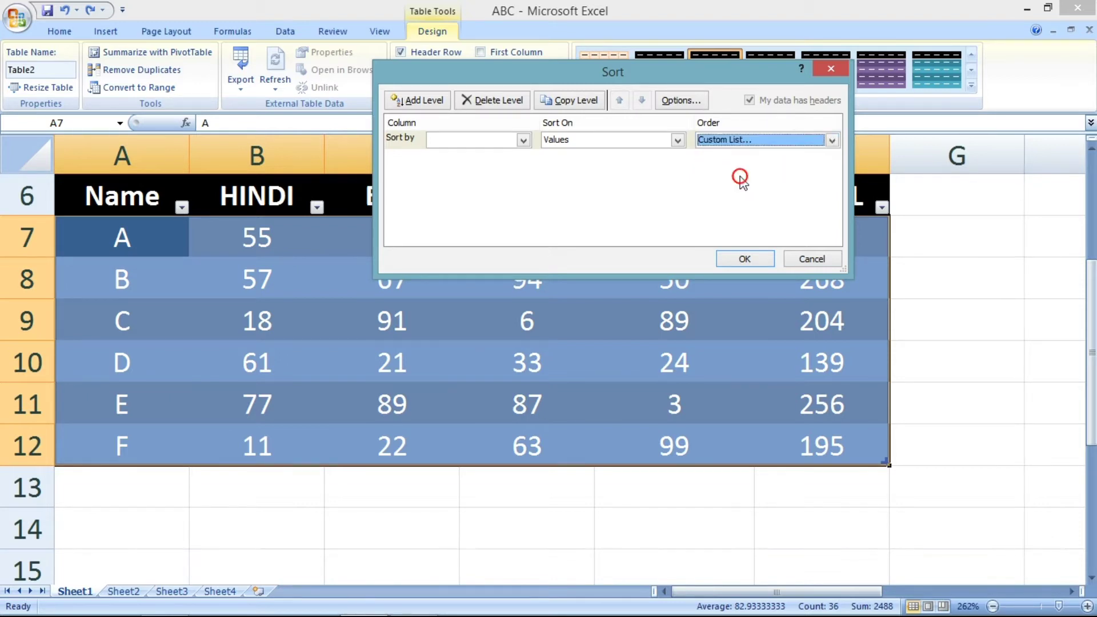
left_click_drag(768, 21, 432, 64)
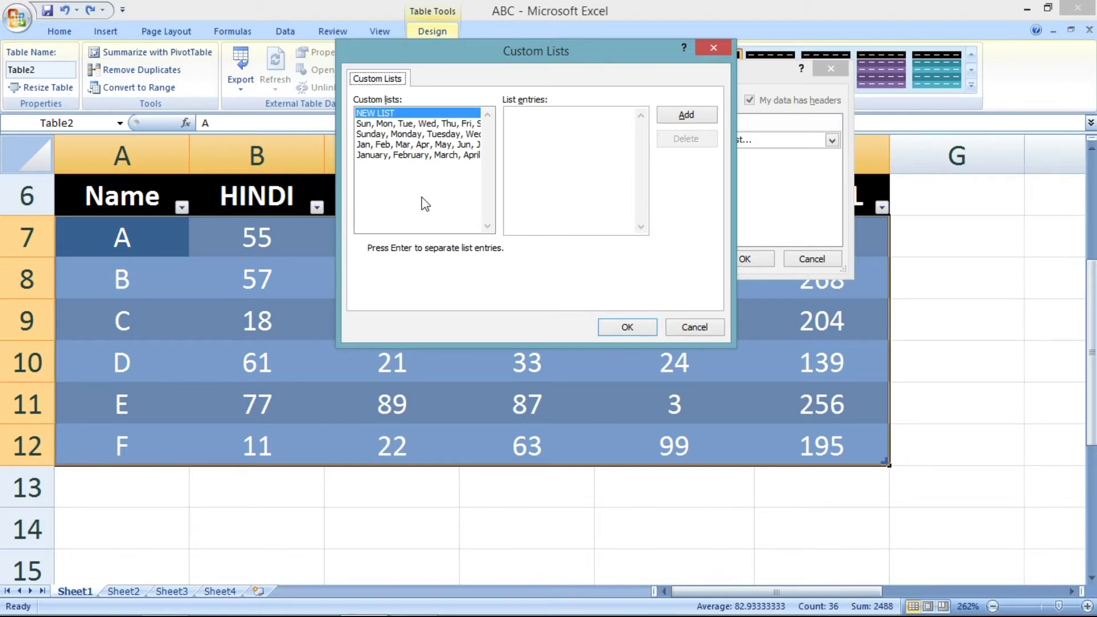
left_click(551, 140)
left_click(684, 117)
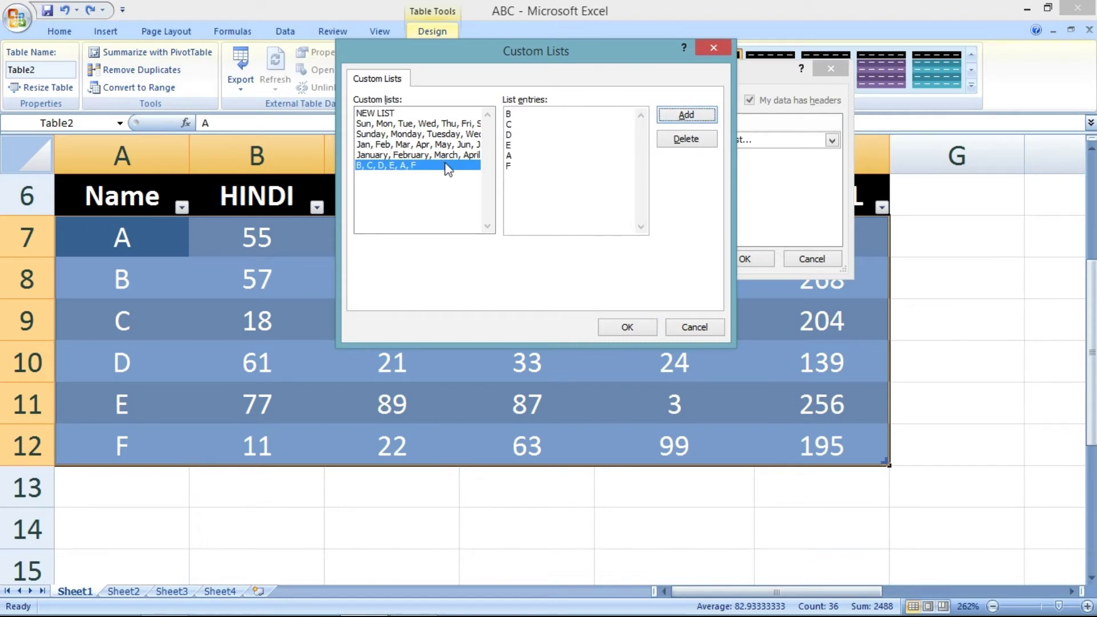
left_click(627, 327)
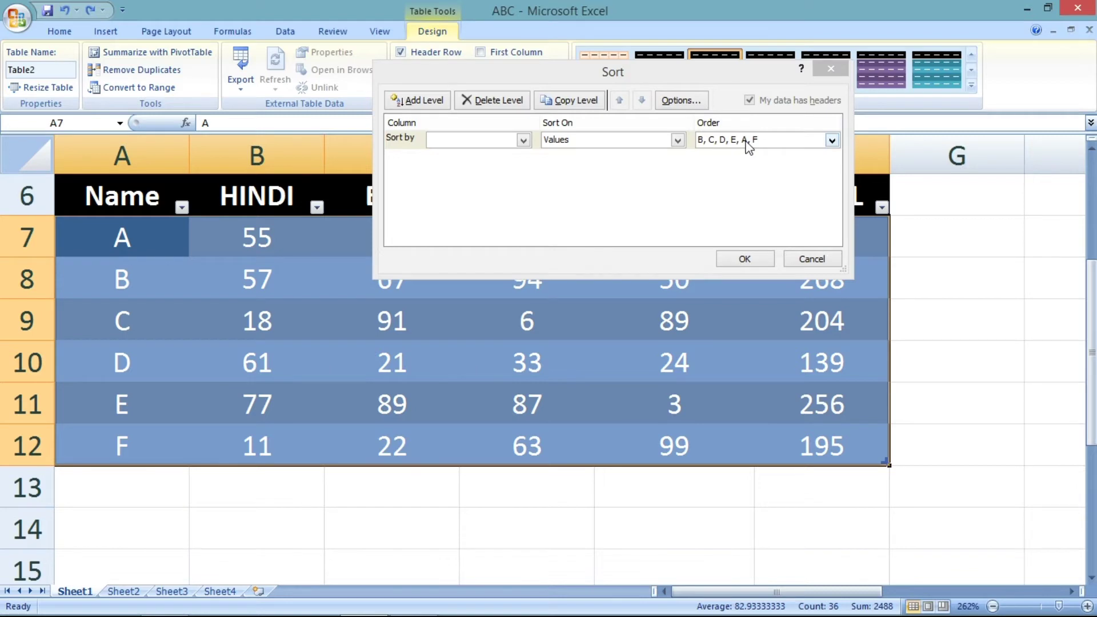
Choose Name as the column to sort by and apply the custom sort
left_click(732, 256)
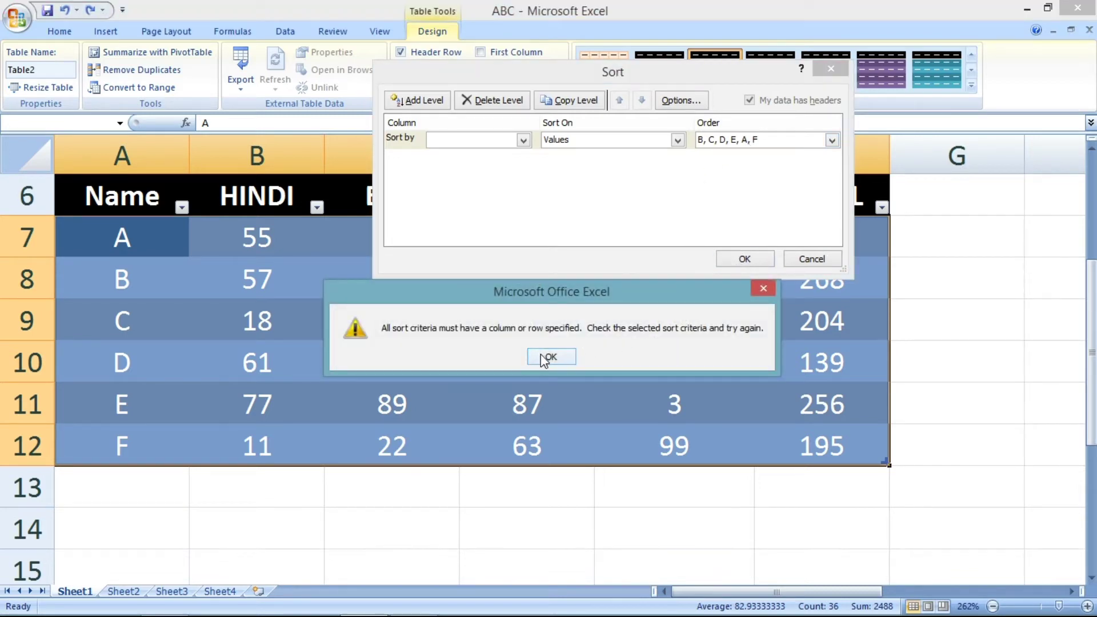
left_click(550, 357)
left_click(519, 141)
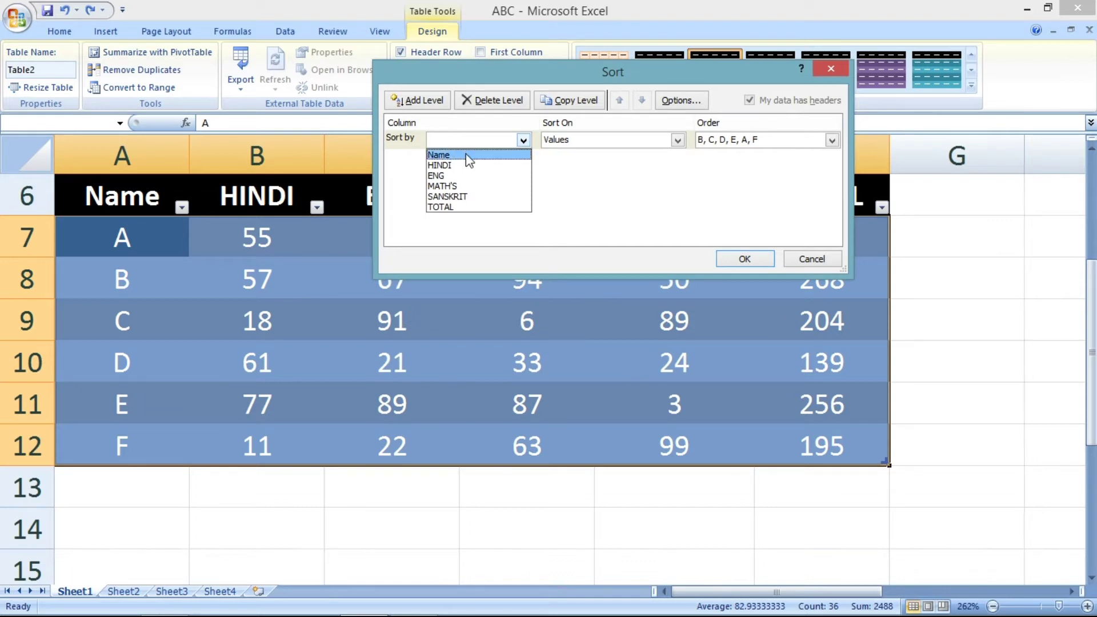
left_click(465, 155)
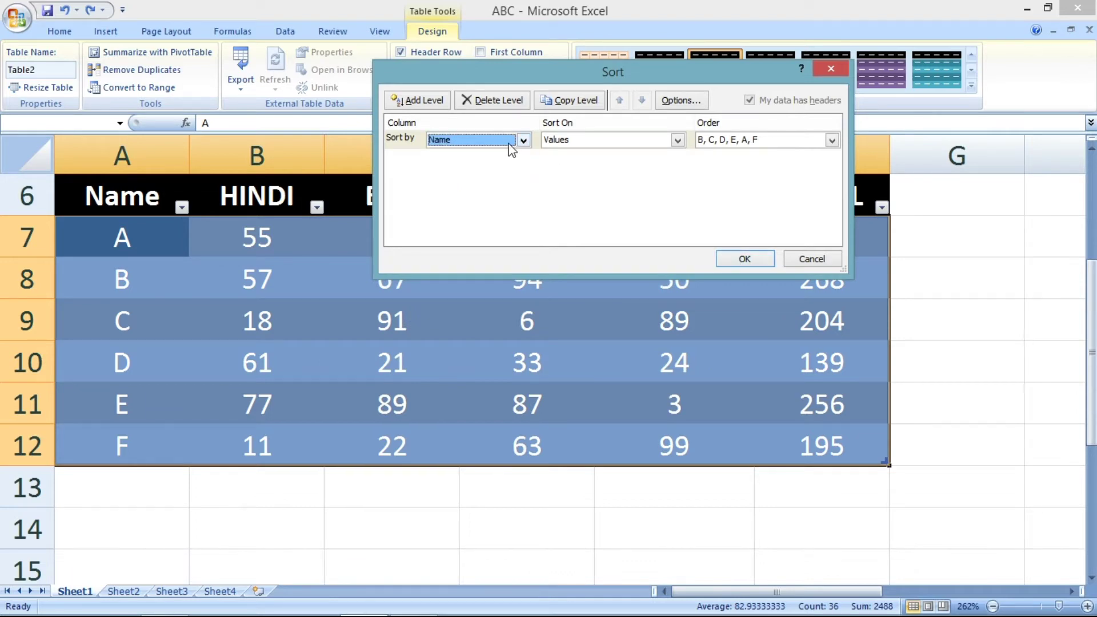
left_click(744, 259)
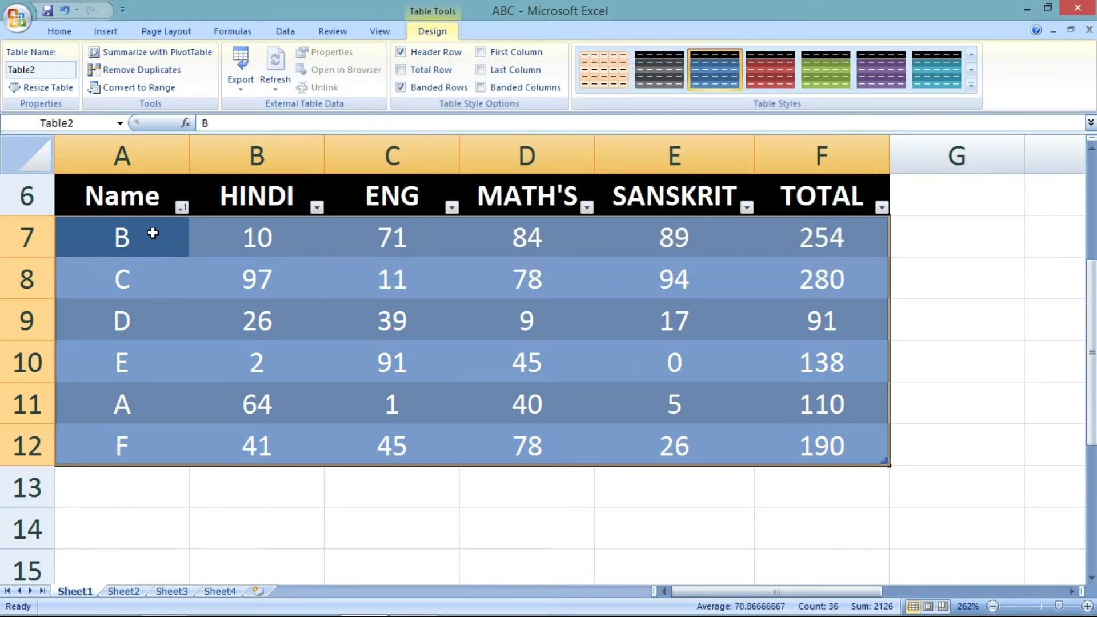
left_click_drag(153, 233, 139, 429)
left_click_drag(152, 236, 142, 437)
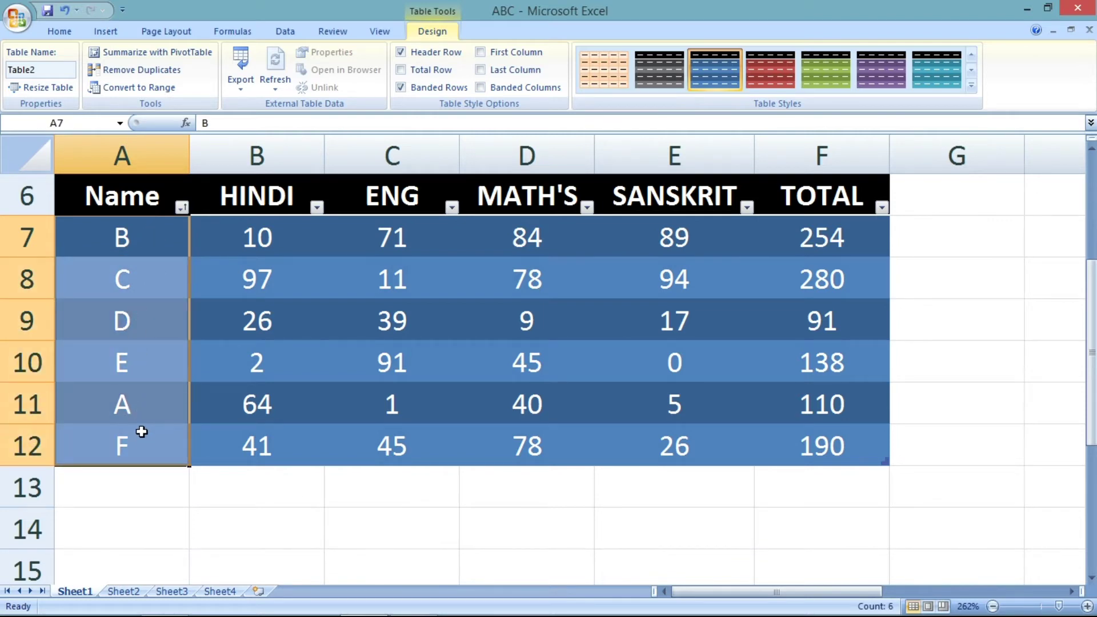
left_click(143, 238)
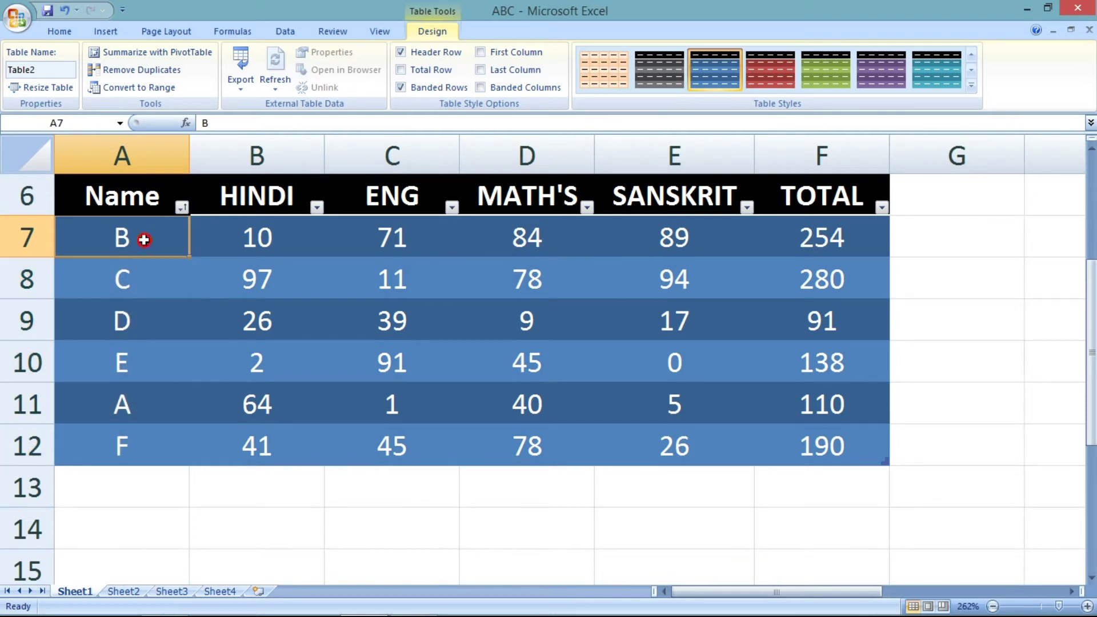
left_click_drag(142, 237, 130, 440)
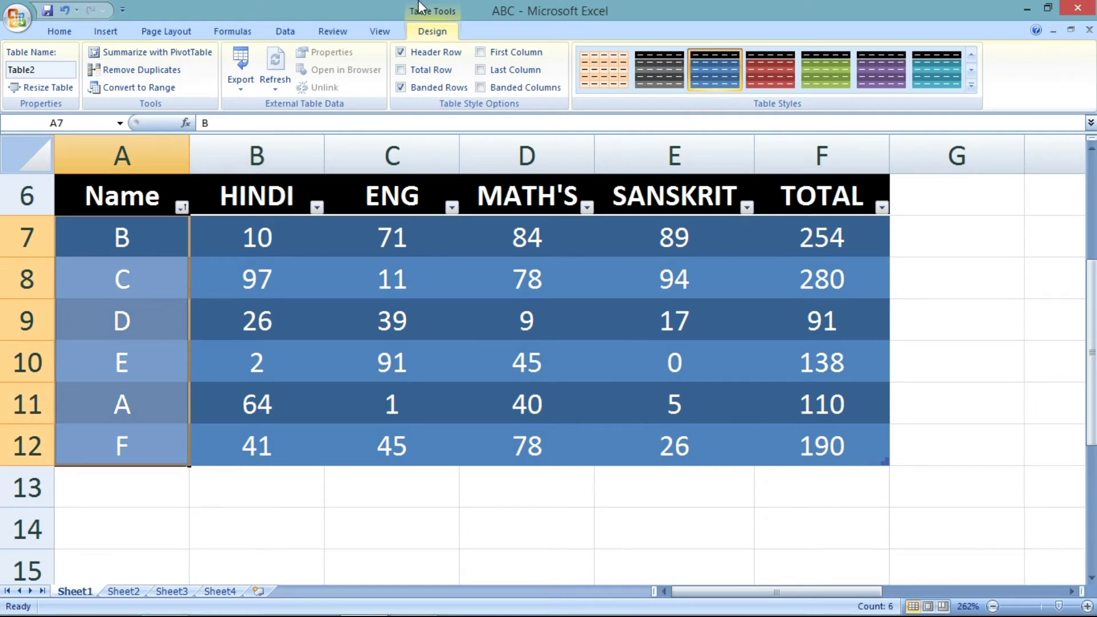
Review the custom order of the names in A7:A12 and the matching marks in B7:F12
left_click_drag(136, 241, 144, 444)
left_click(60, 32)
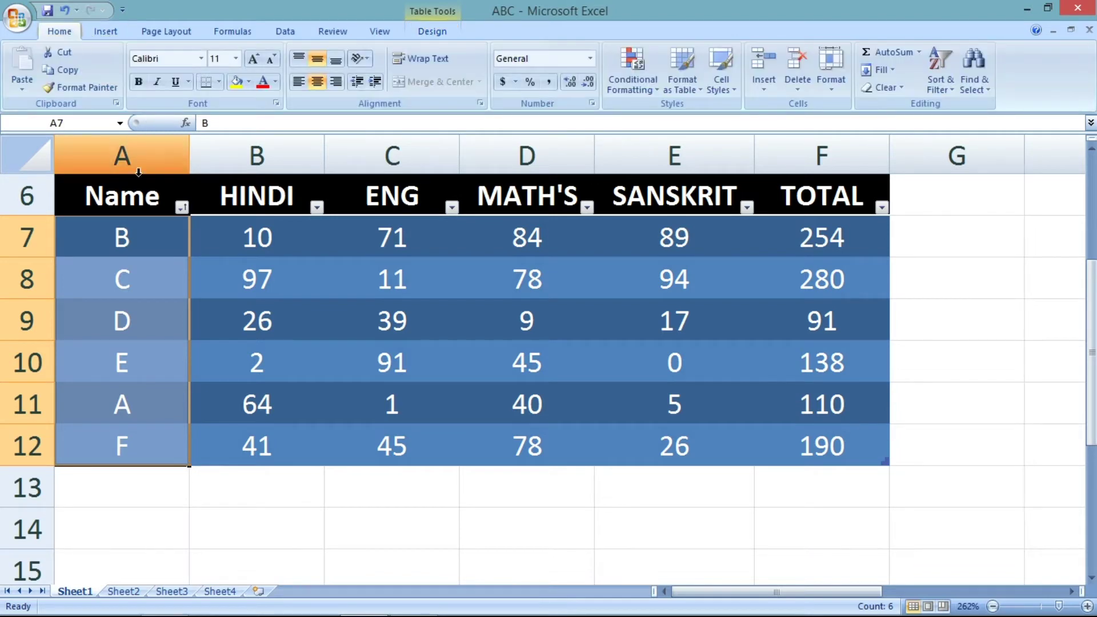
left_click_drag(123, 233, 130, 427)
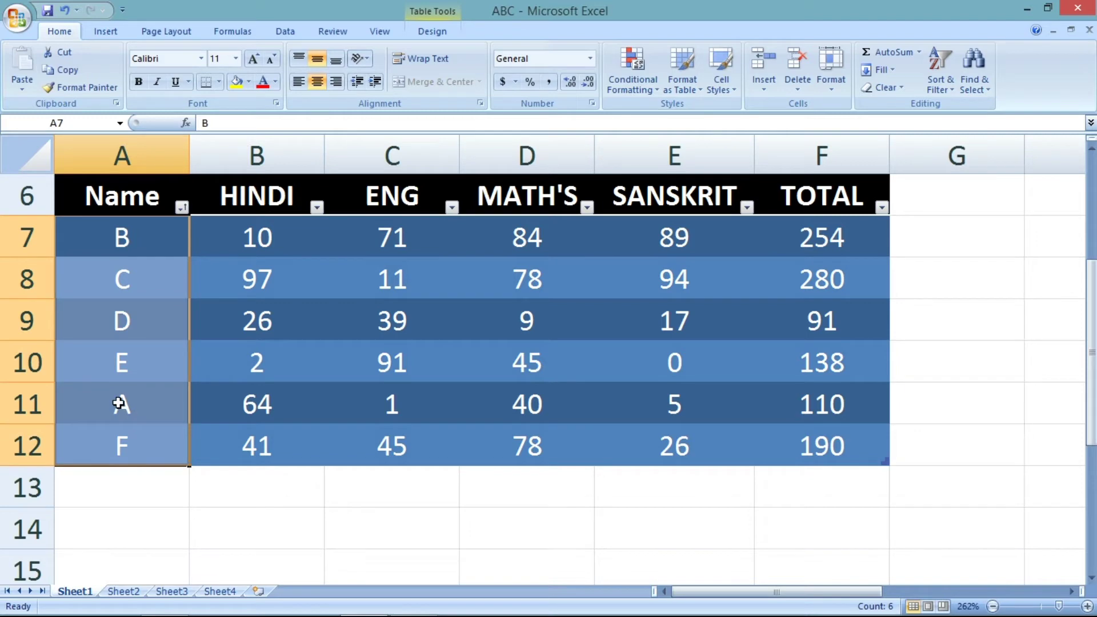
left_click_drag(236, 241, 852, 446)
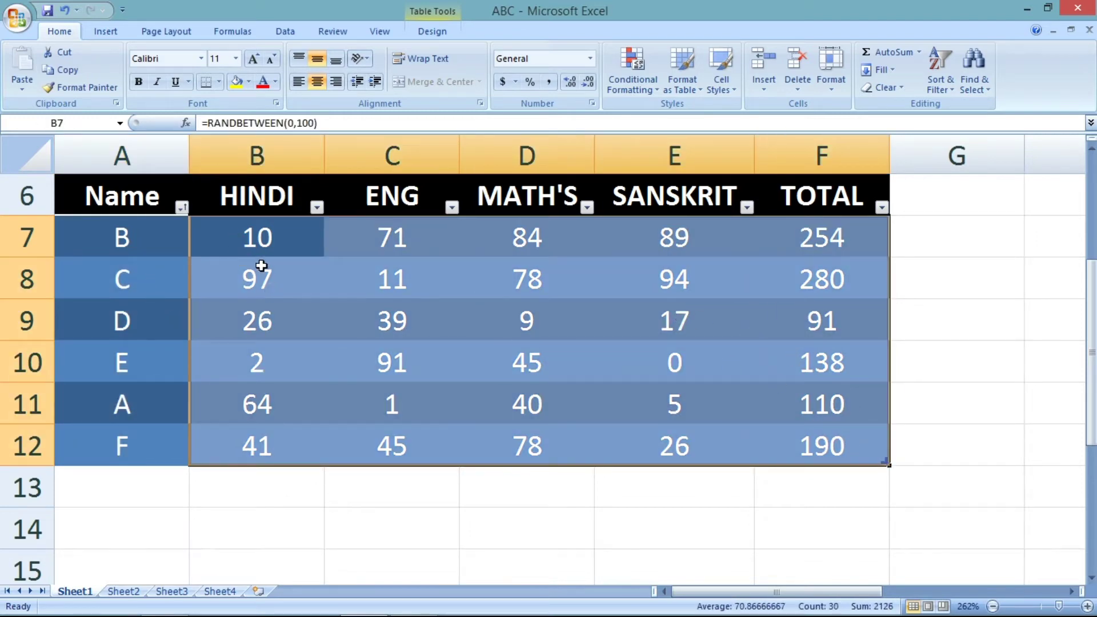
left_click_drag(236, 252, 866, 451)
left_click_drag(149, 242, 129, 438)
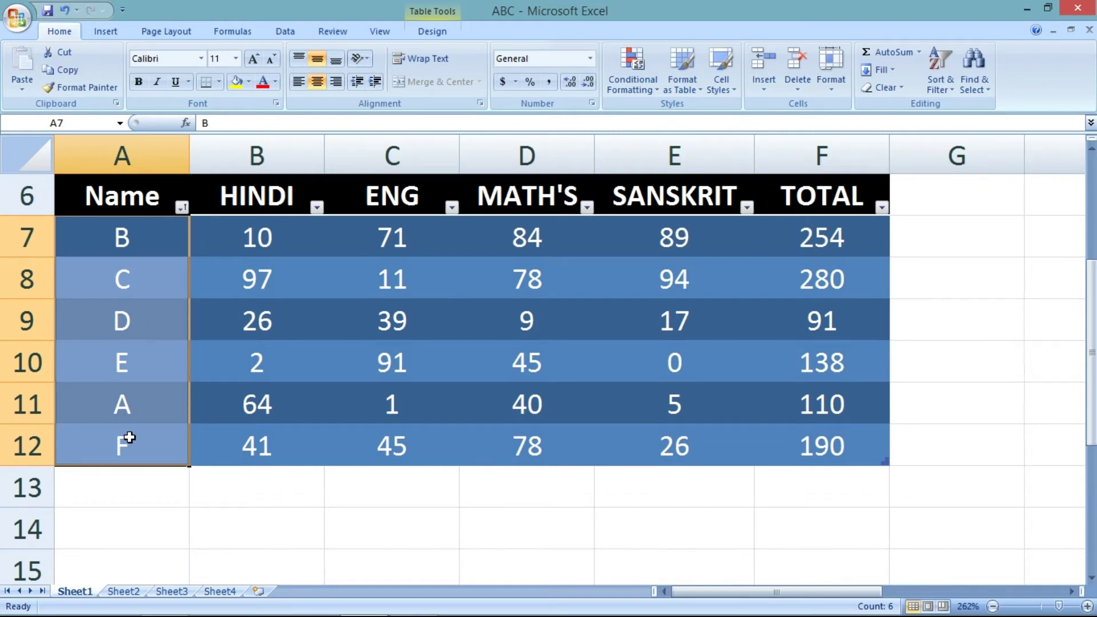
Try sorting the Name column from Z to A, and undo the sorts back to the original A to F order
left_click(183, 208)
mouse_move(160, 264)
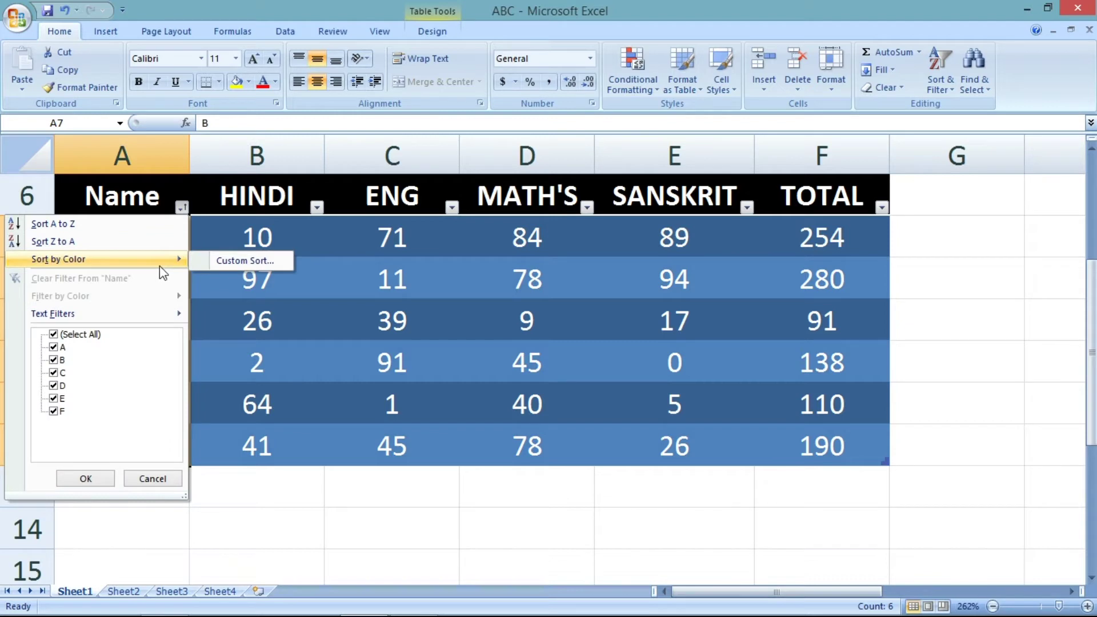
left_click(86, 242)
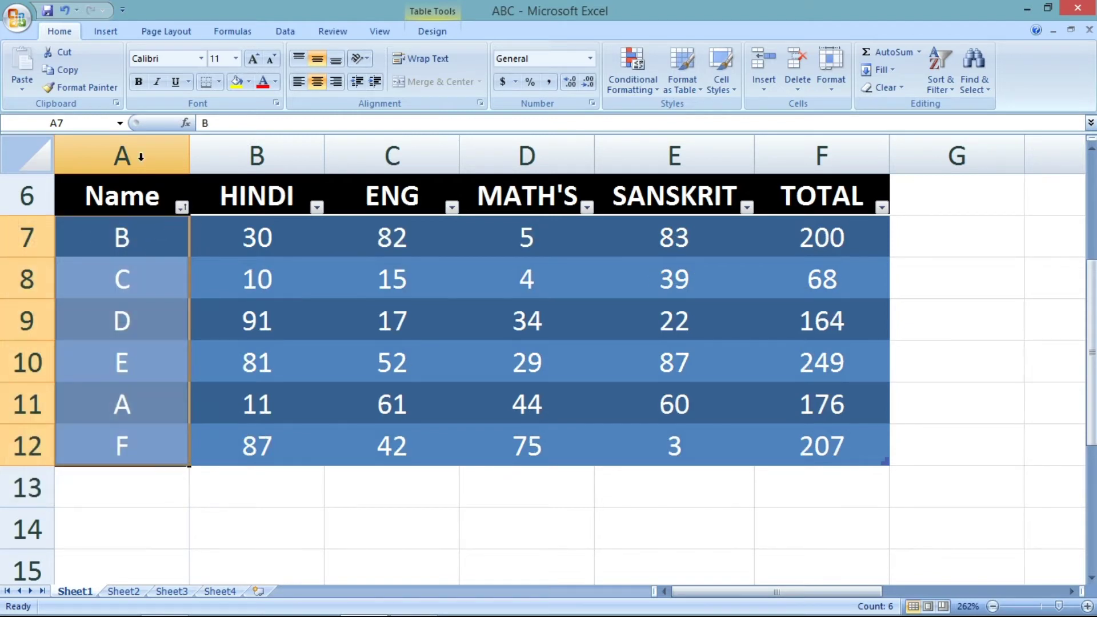
left_click(65, 10)
left_click(65, 10)
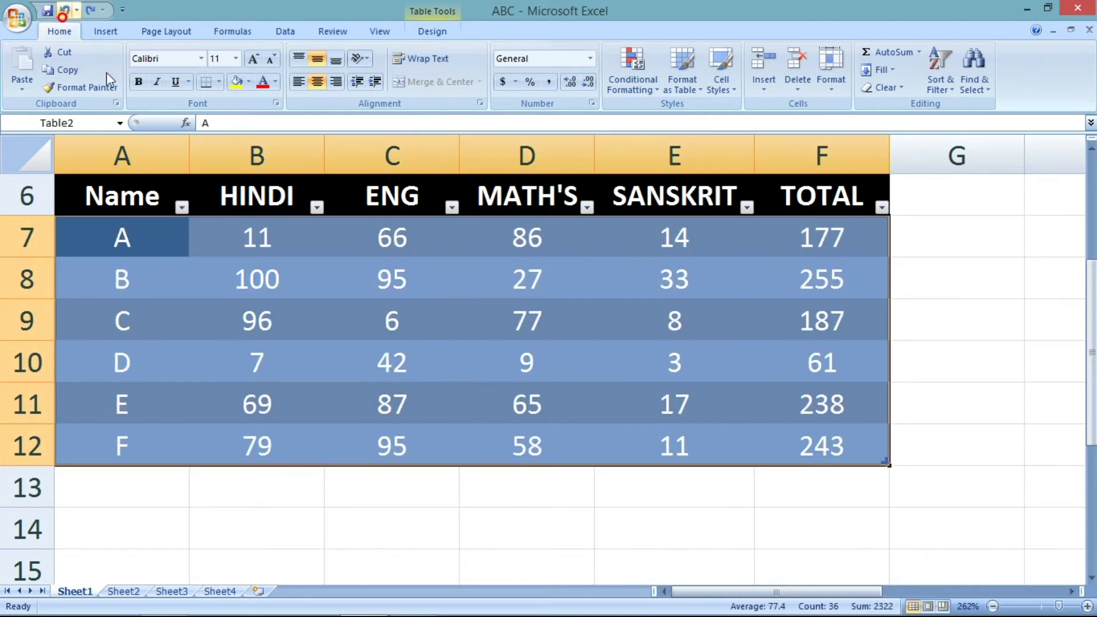
Filter the Name column to exclude student A and check the remaining names
left_click(182, 207)
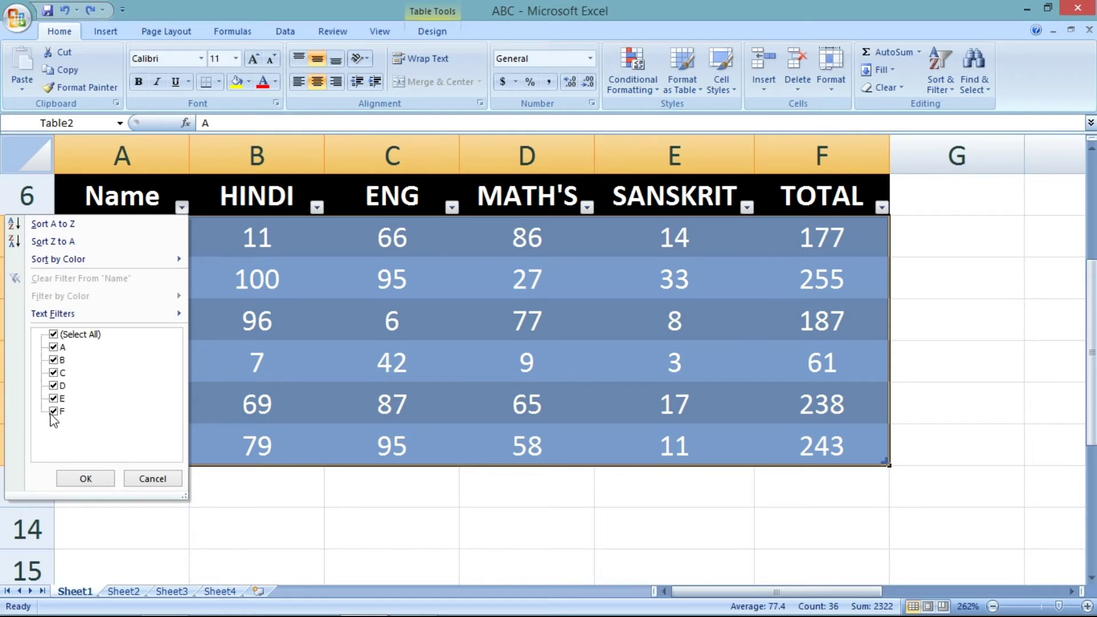
left_click(55, 351)
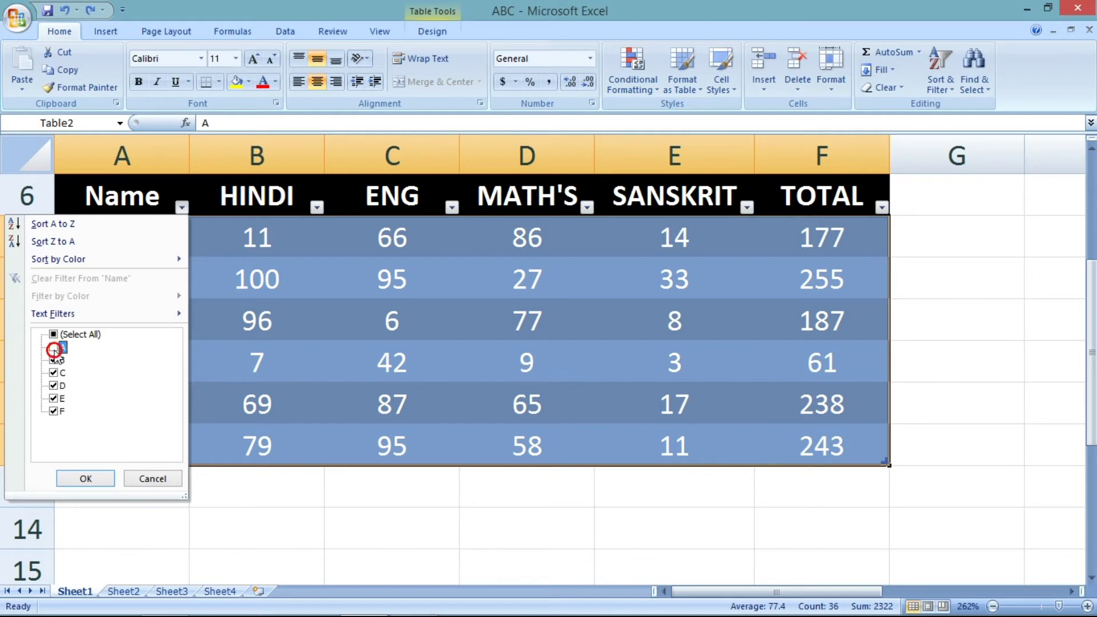
left_click(85, 479)
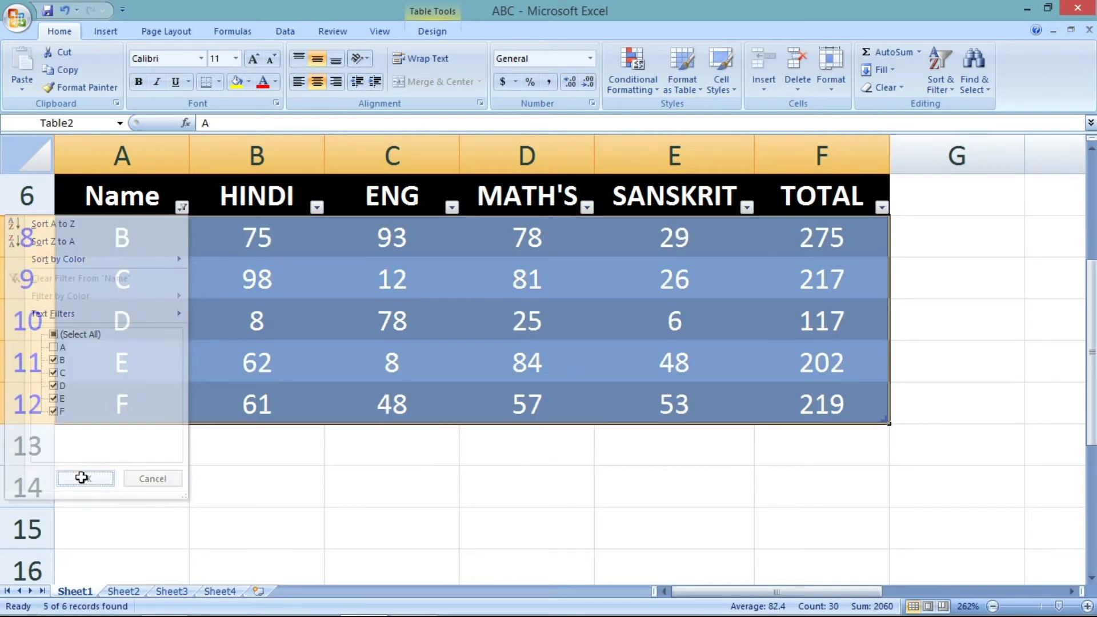
left_click_drag(118, 224, 110, 397)
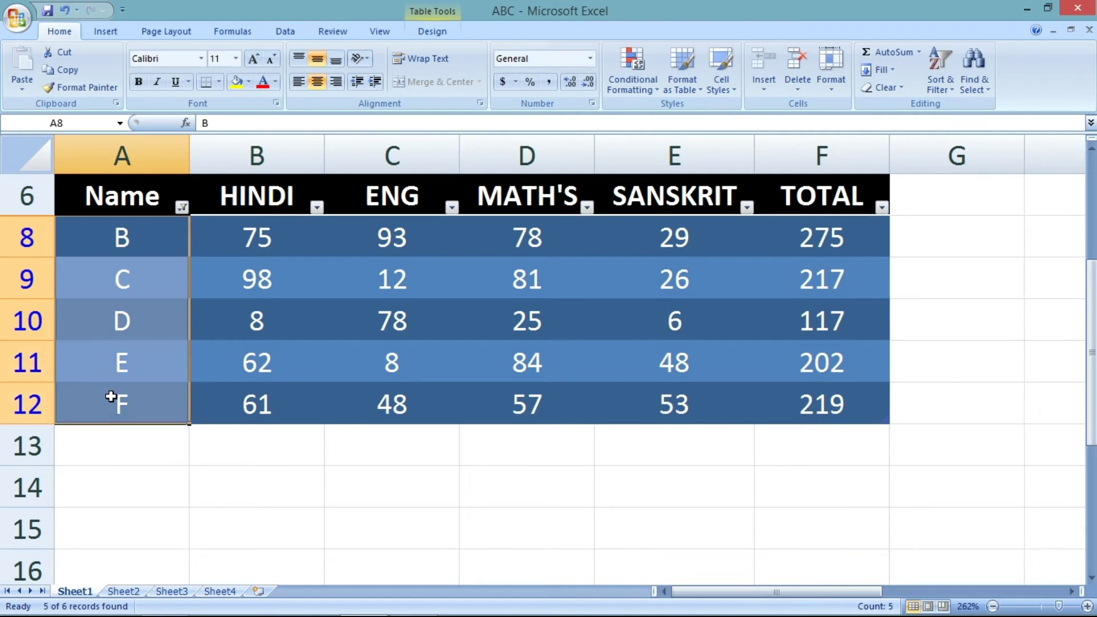
left_click(126, 237)
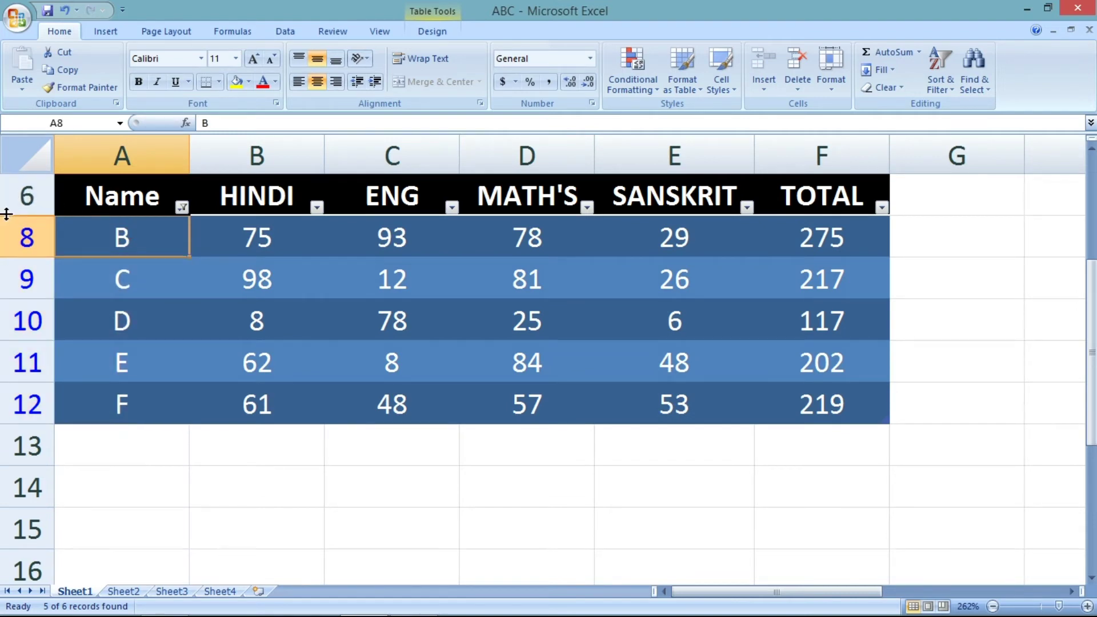
Change the Name filter to include student A again and exclude student E
left_click(180, 207)
left_click(54, 348)
left_click(54, 399)
left_click(83, 478)
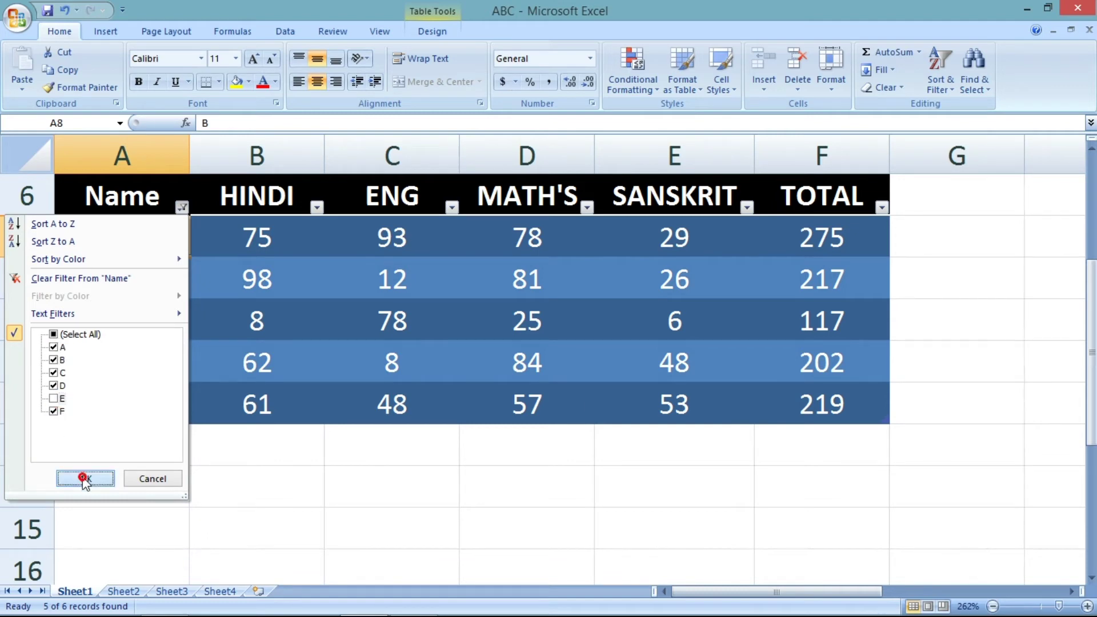
Reset the Name filter to include all students
left_click(182, 207)
left_click(54, 335)
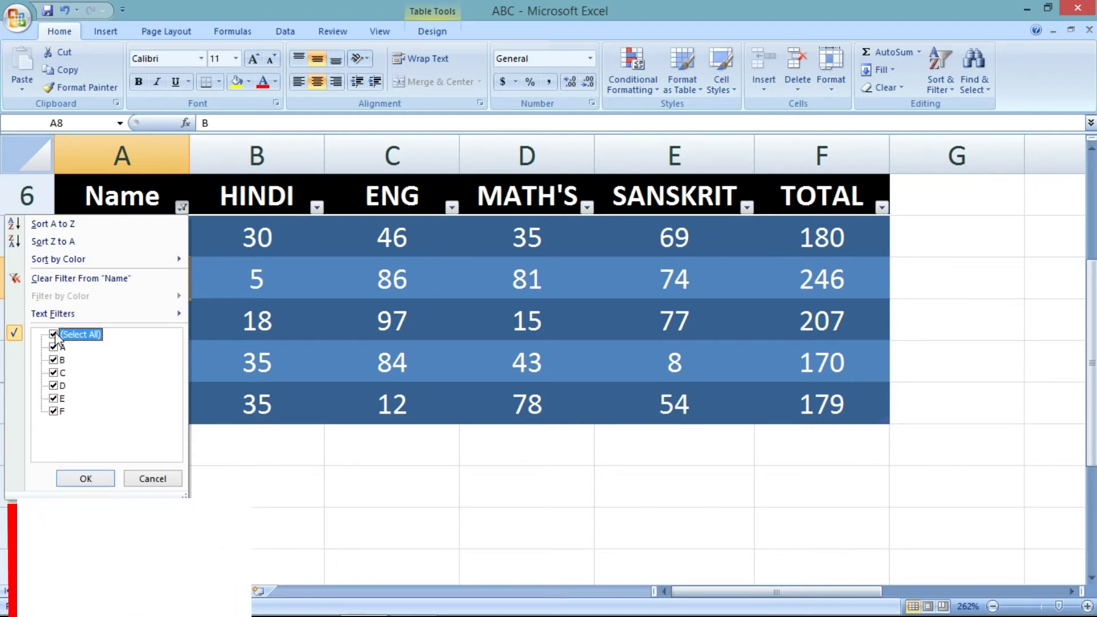
left_click(87, 478)
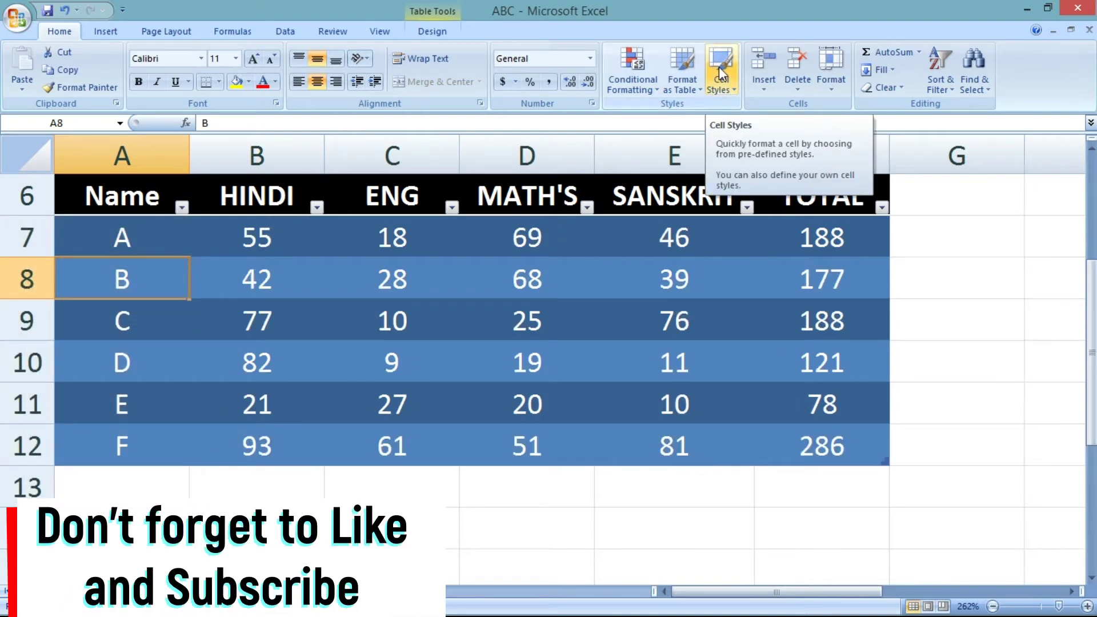
Undo the filter changes and the table formatting, returning the student marks to a plain range
left_click(63, 11)
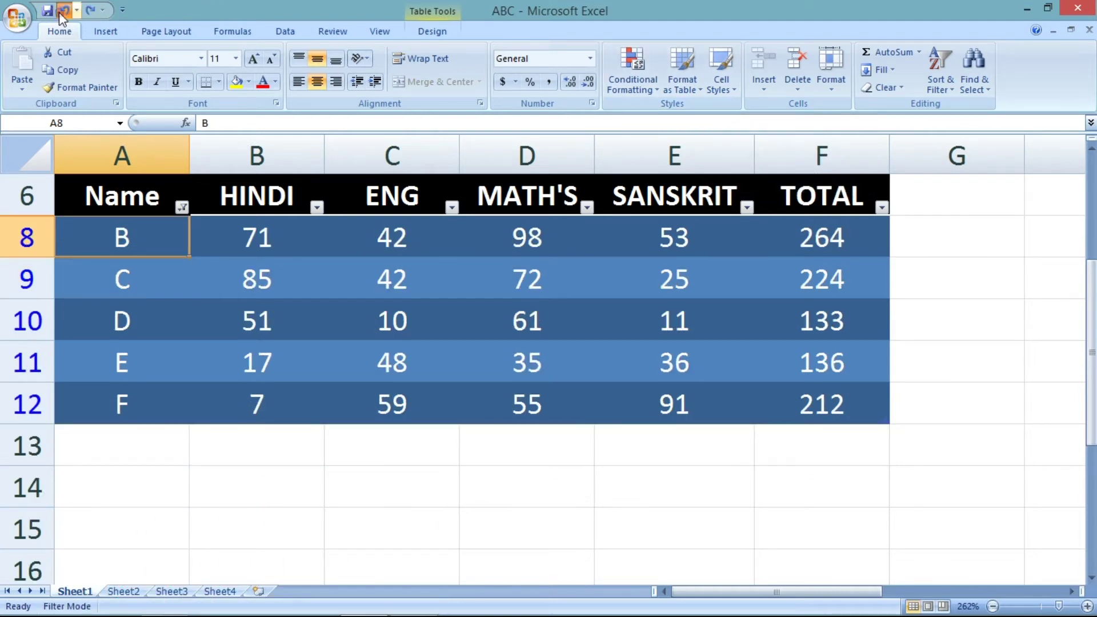
left_click(62, 11)
left_click(63, 10)
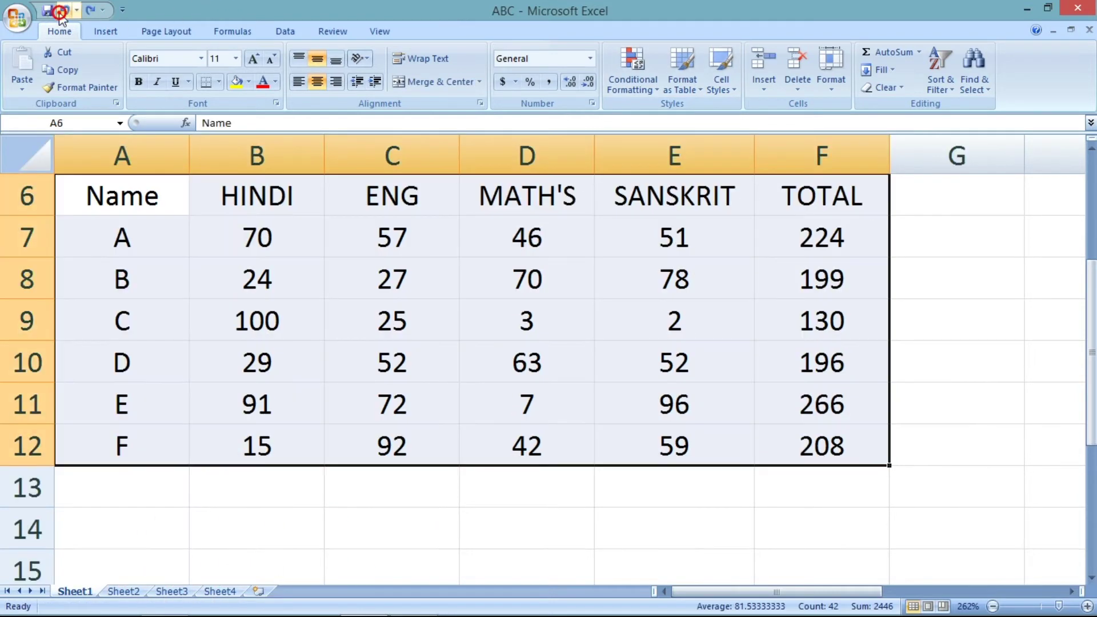
left_click(721, 57)
left_click(718, 85)
left_click(638, 68)
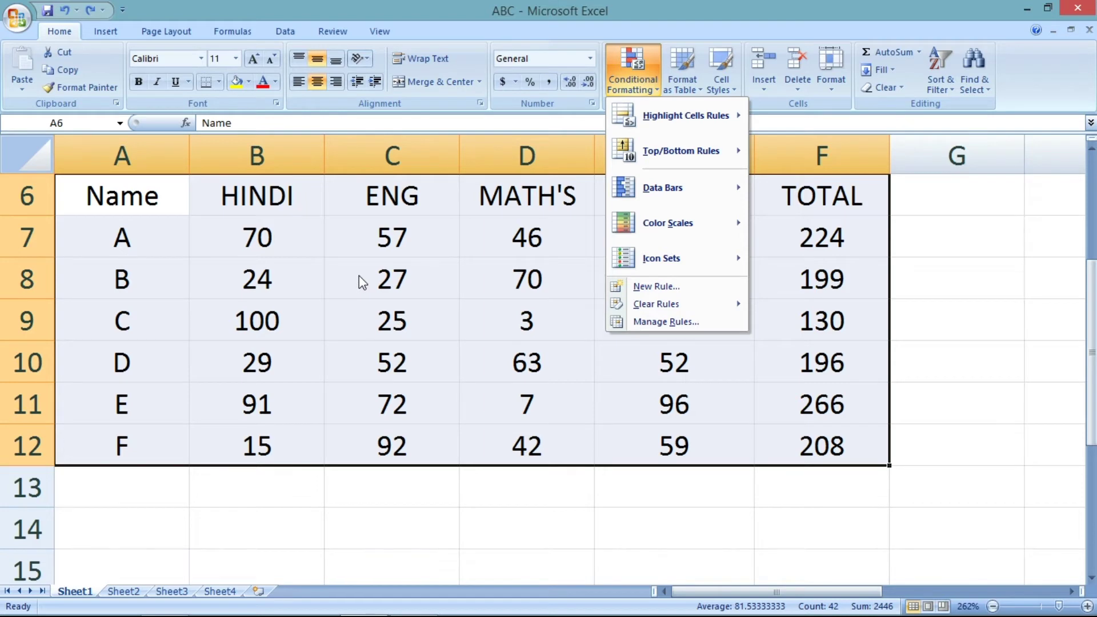
left_click(720, 75)
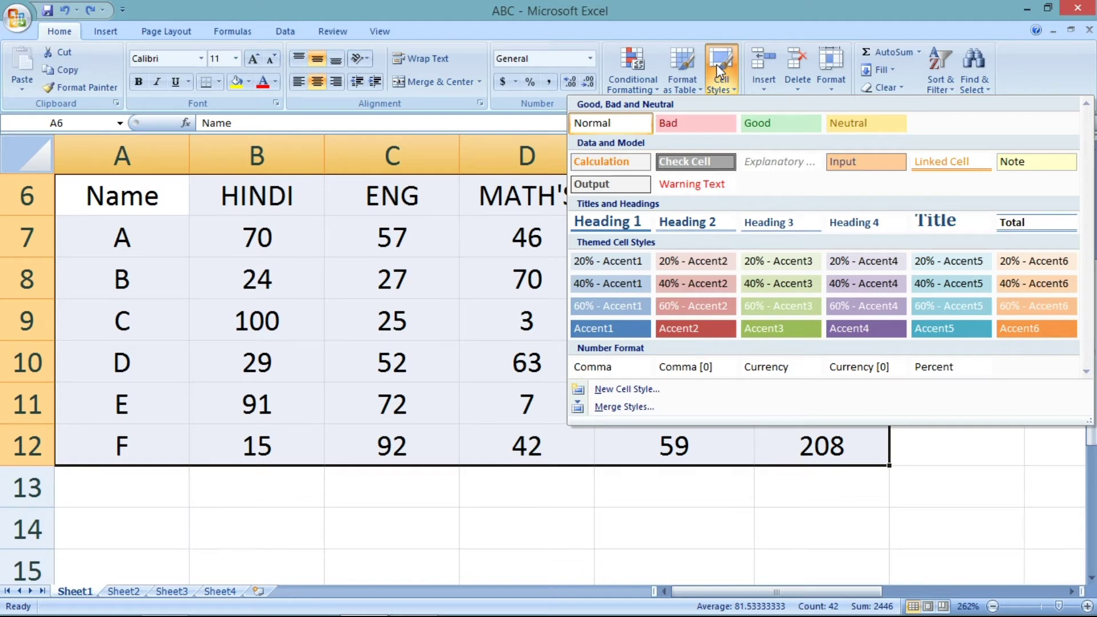
Apply the Heading 3 cell style to the header row A6:F6
left_click(132, 194)
left_click_drag(131, 195, 796, 190)
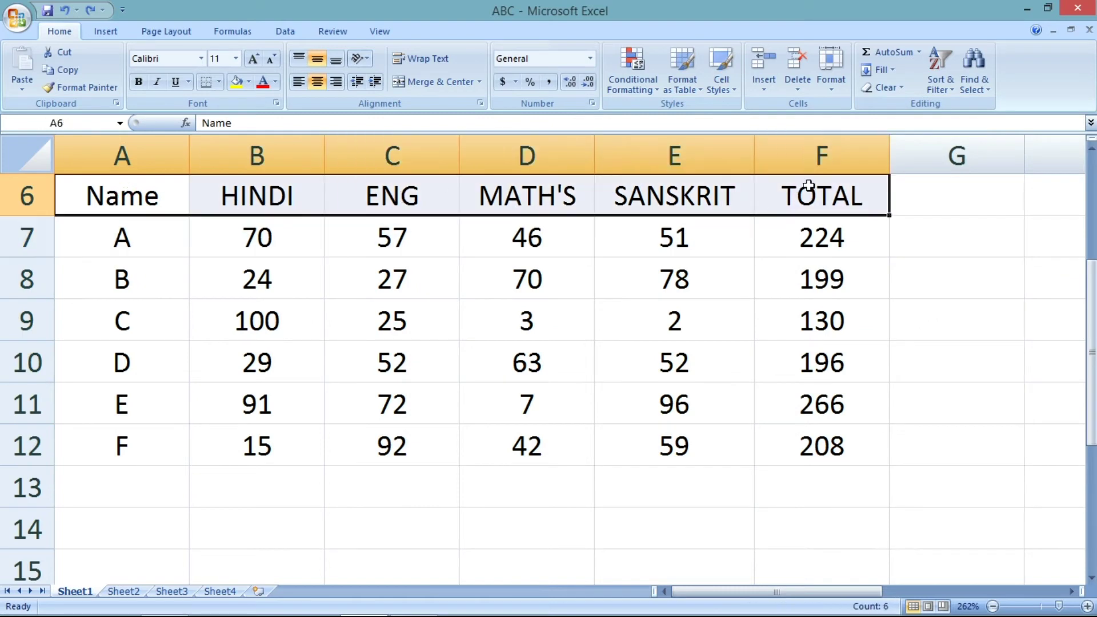
left_click(734, 85)
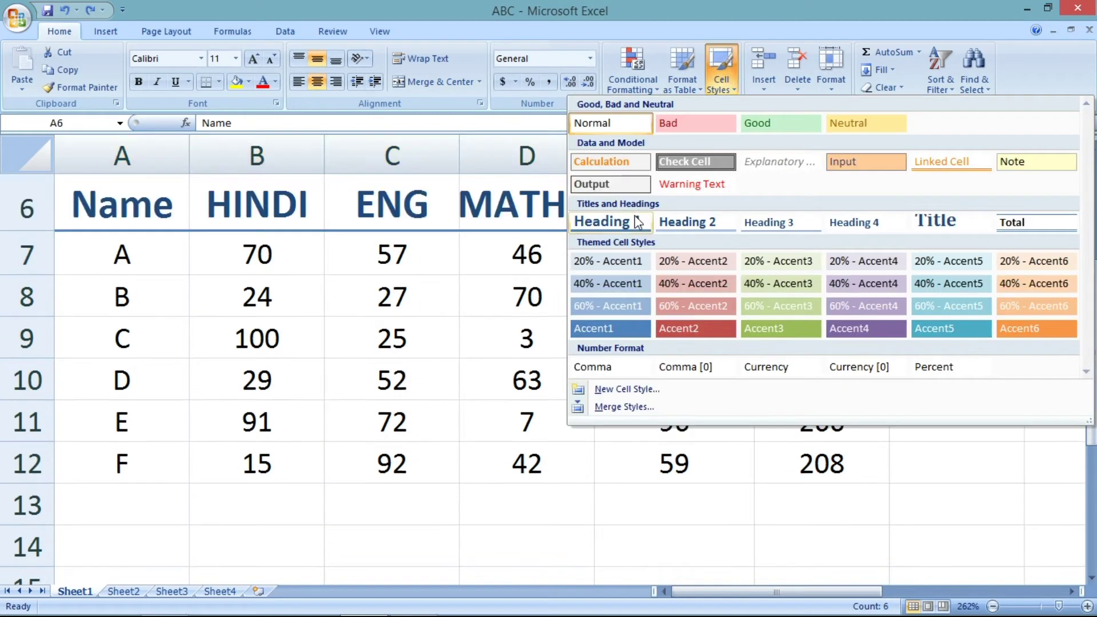
left_click(787, 224)
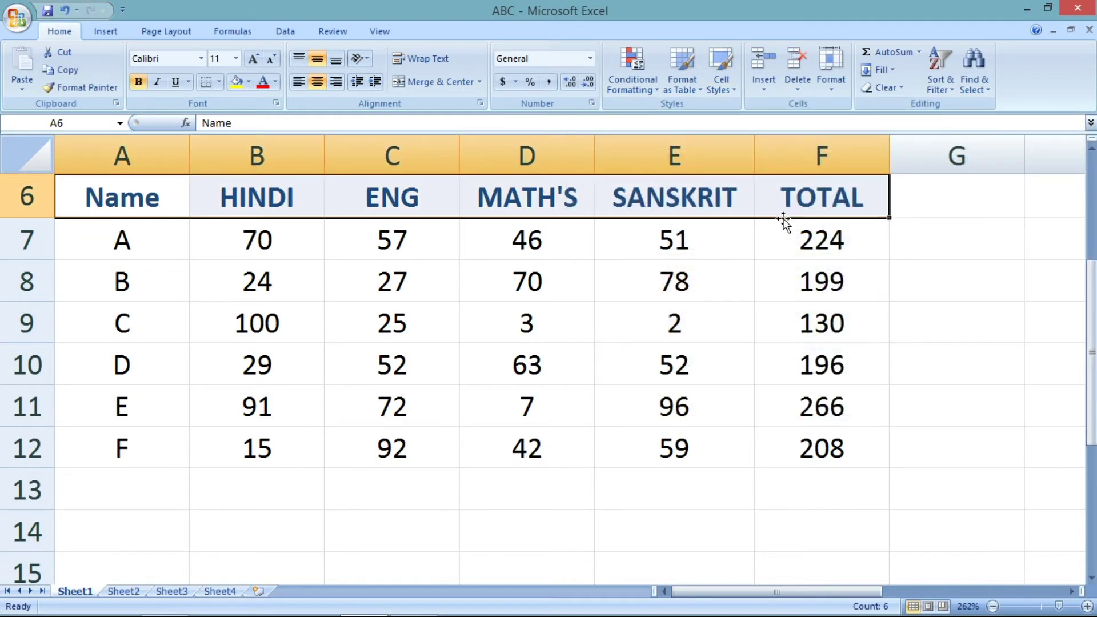
Apply the Accent1 cell style to the student names in A7:A12
left_click(722, 85)
left_click_drag(90, 242, 91, 430)
left_click(723, 86)
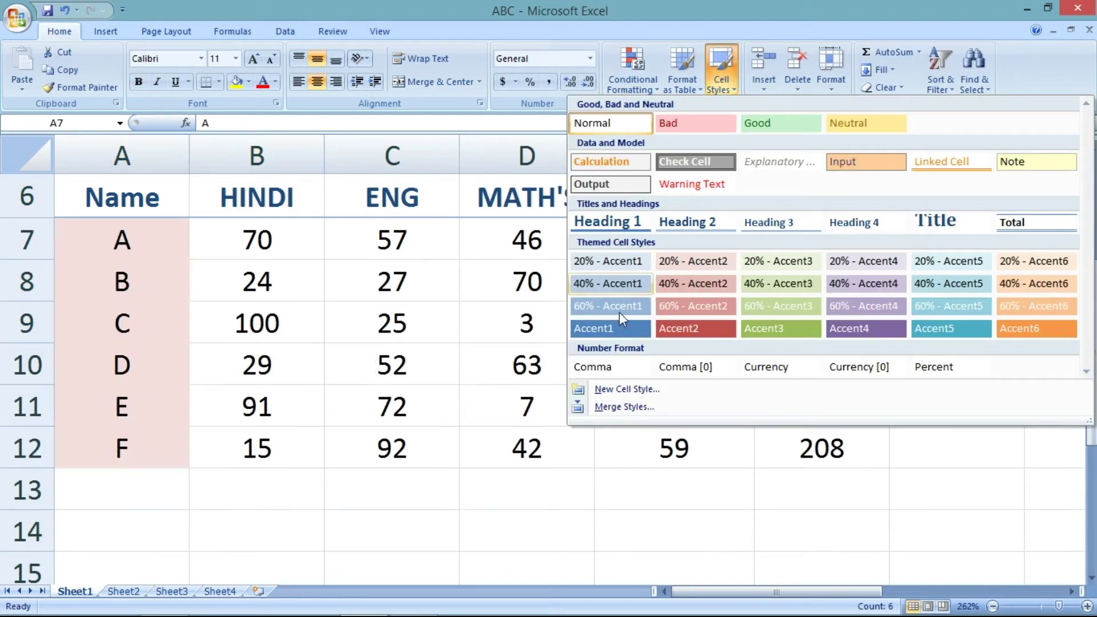
left_click(605, 327)
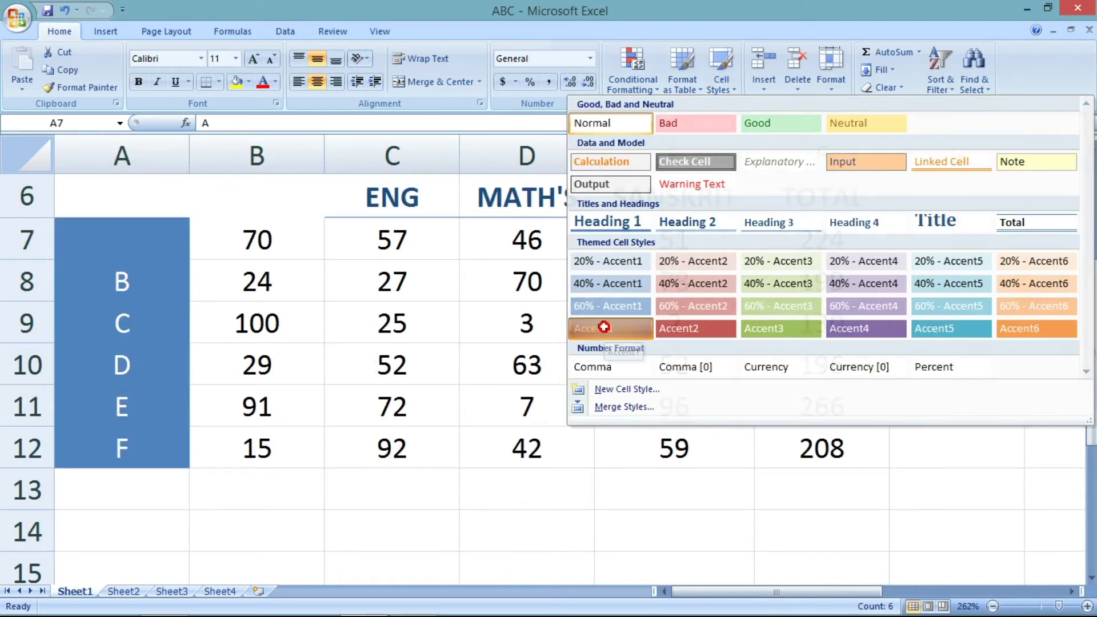
Apply the Total cell style to the totals in F7:F12
left_click_drag(776, 242, 825, 448)
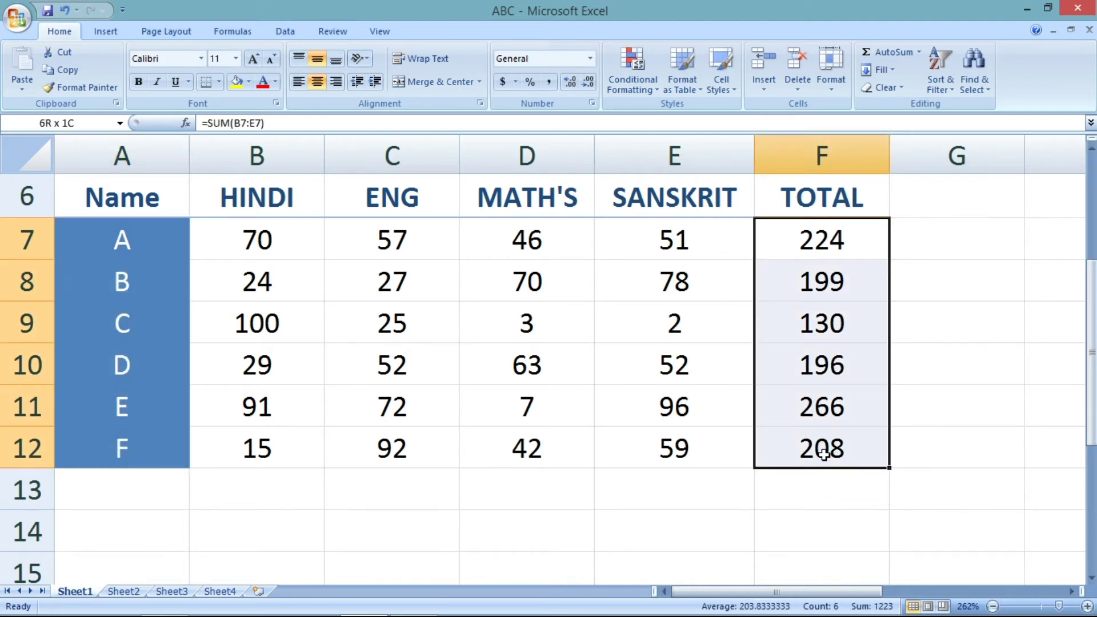
left_click(723, 75)
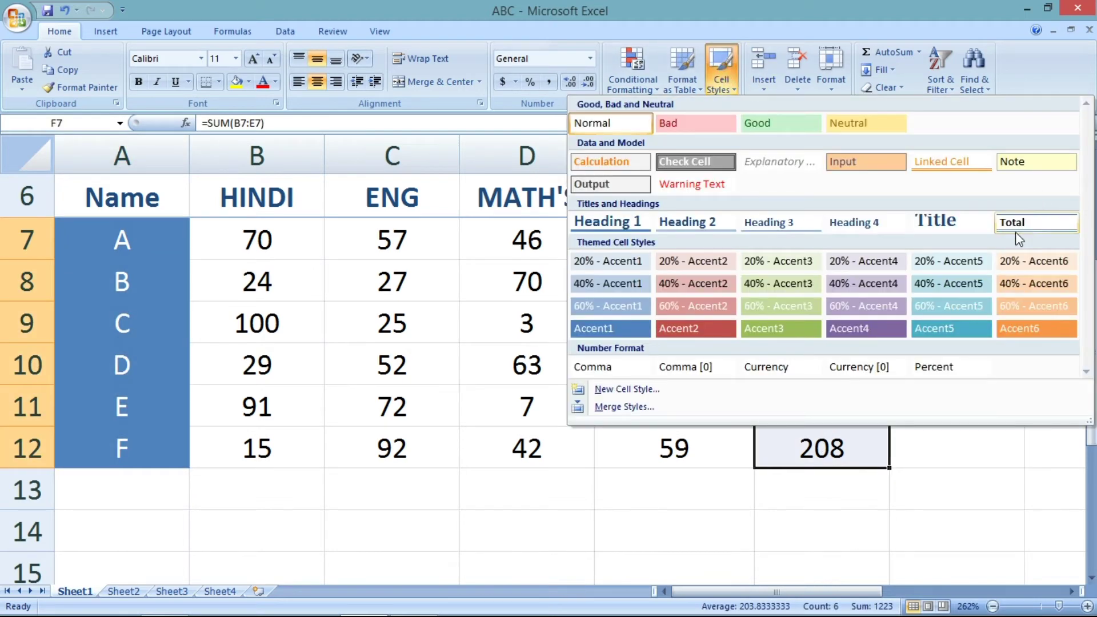
left_click(1014, 225)
Apply the Accent4 cell style to the subject marks in B7:E12
left_click_drag(278, 242, 629, 470)
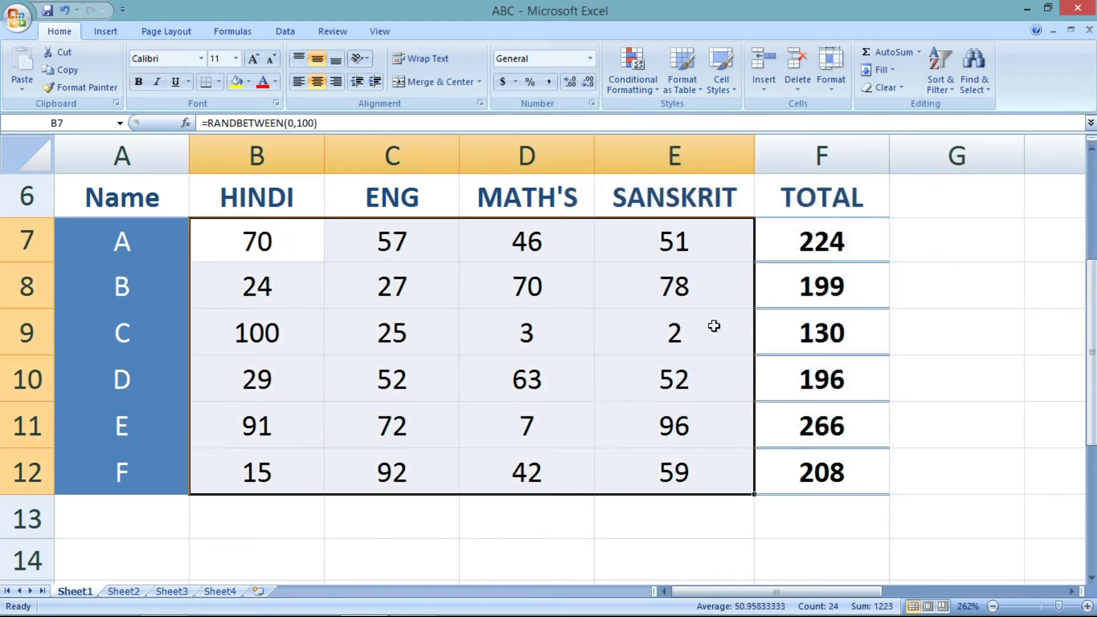
left_click(722, 86)
left_click(849, 328)
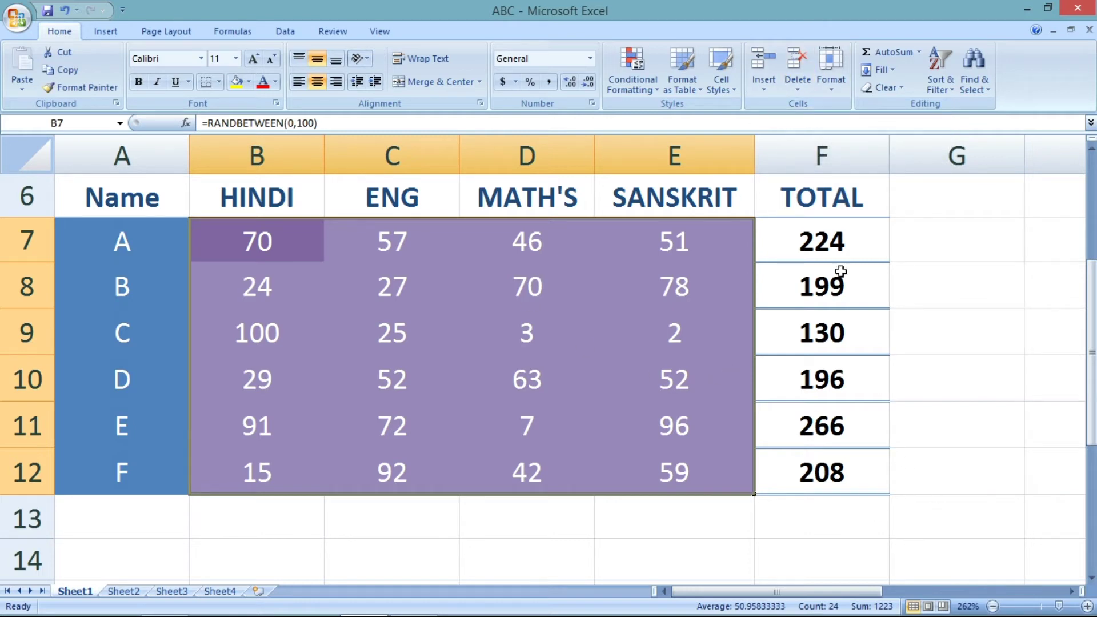
Delete the text "My Name is ABC" from cell M14
left_click(394, 35)
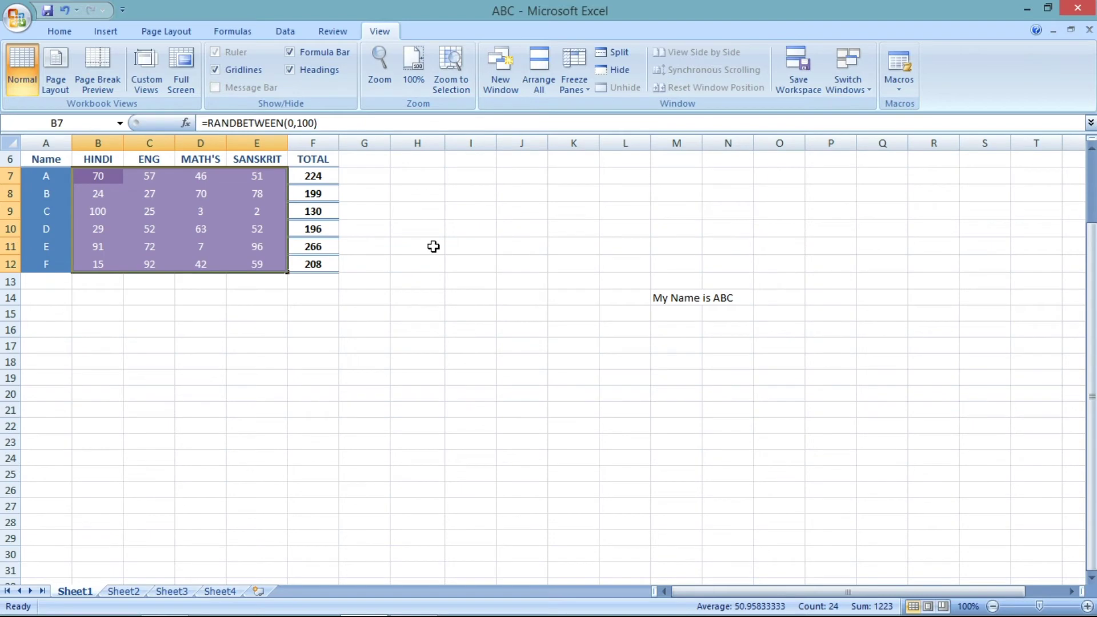
scroll(435, 246, "up", 1)
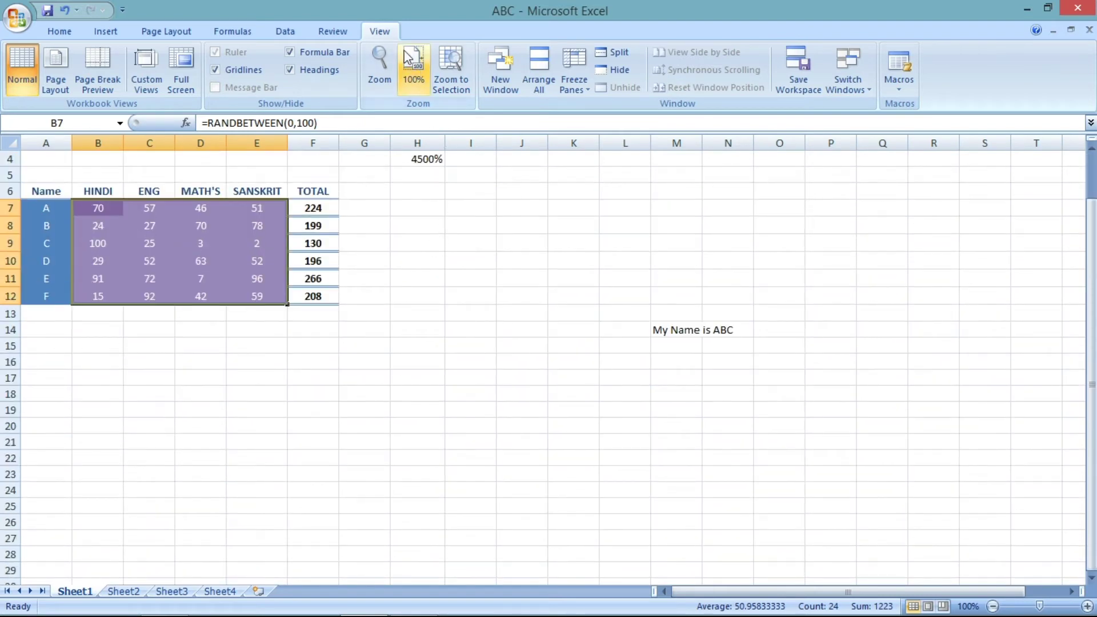
left_click(58, 33)
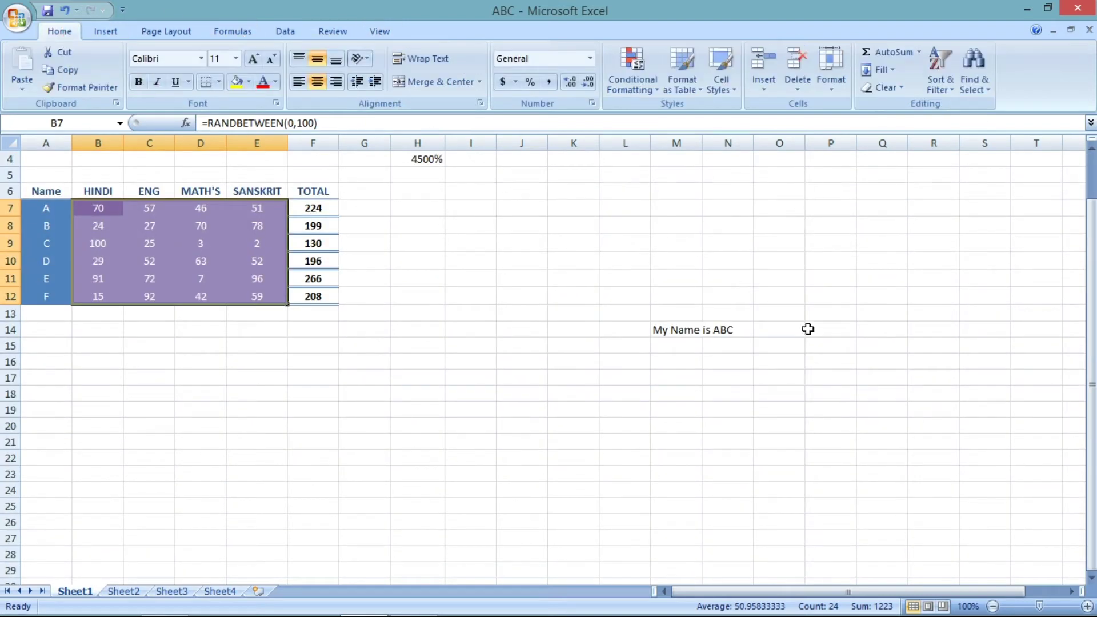
left_click(1088, 607)
left_click(1088, 607)
scroll(790, 398, "down", 1)
scroll(790, 398, "down", 1)
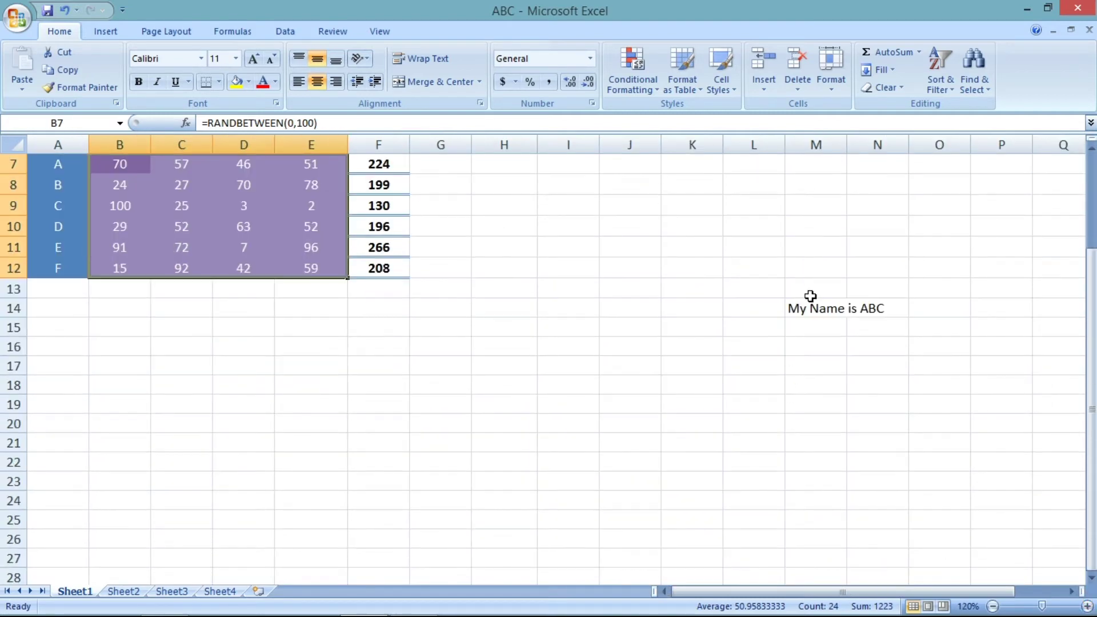
left_click(817, 308)
key("Delete")
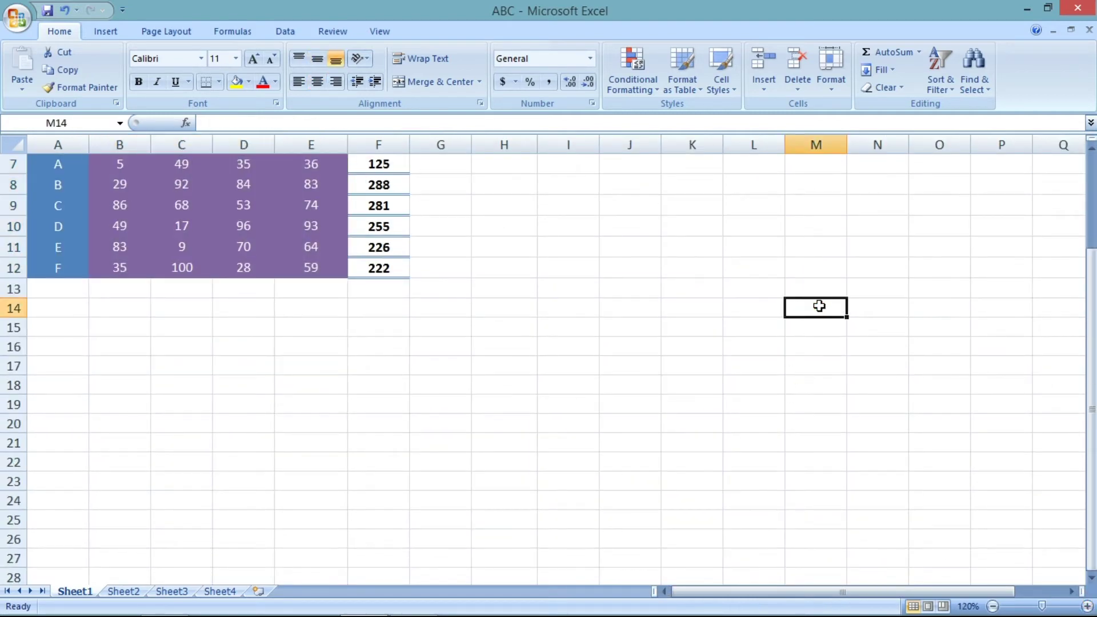
Clear student C's data from row 9 and delete that sheet row
scroll(819, 306, "up", 1)
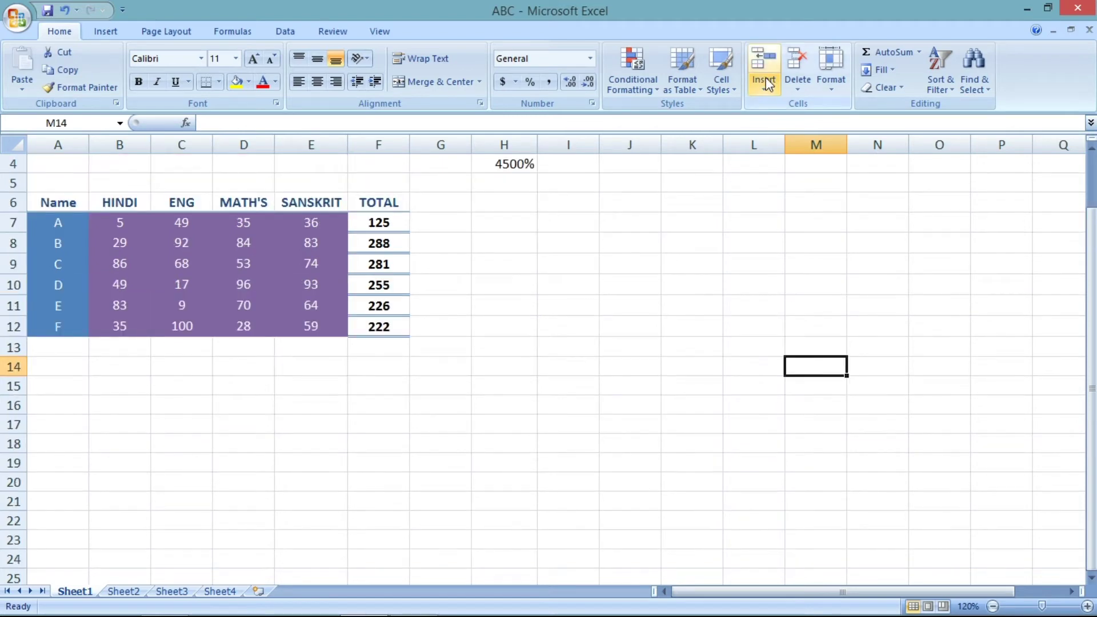
left_click_drag(34, 202, 387, 325)
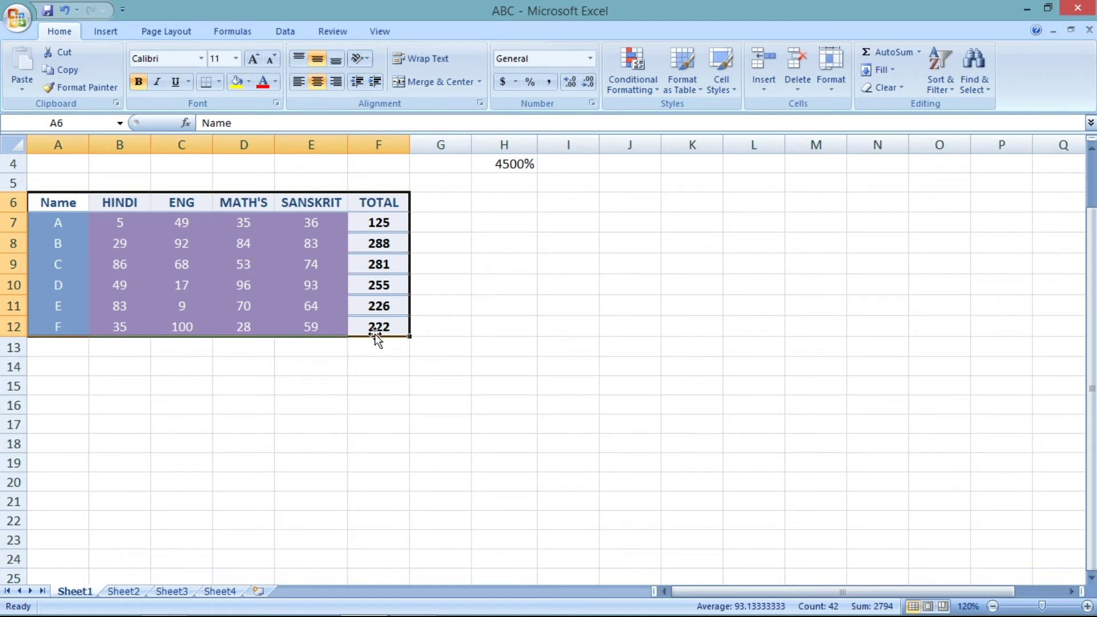
left_click(7, 264)
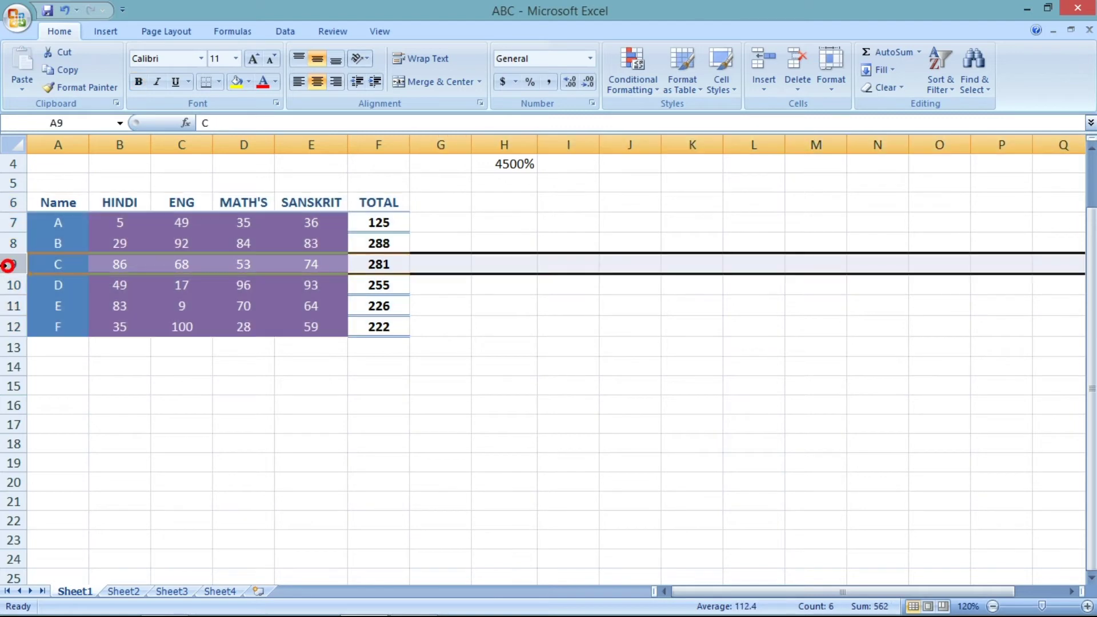
key("Delete")
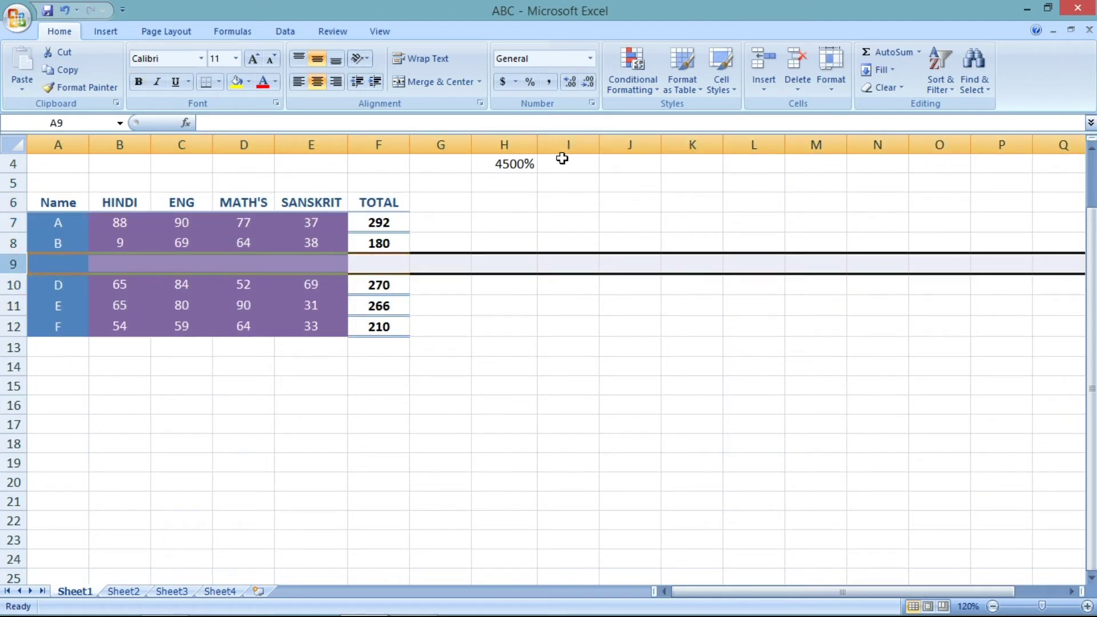
left_click(798, 86)
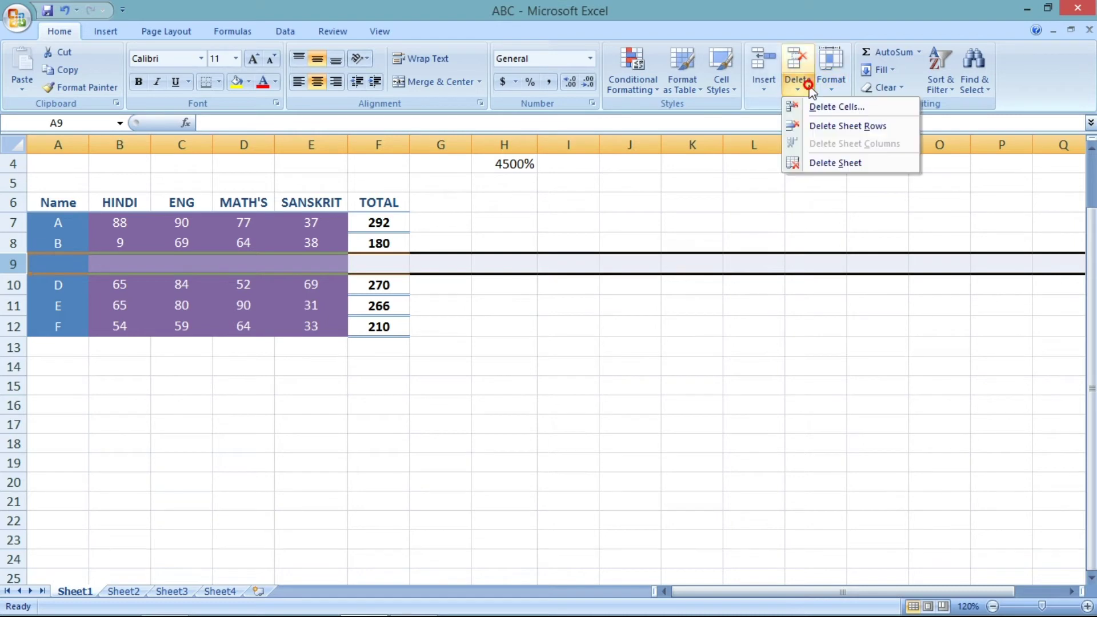
left_click(830, 126)
left_click(587, 334)
Try inserting a blank sheet row above student D at row 9, and undo the insertion
left_click_drag(53, 206, 368, 308)
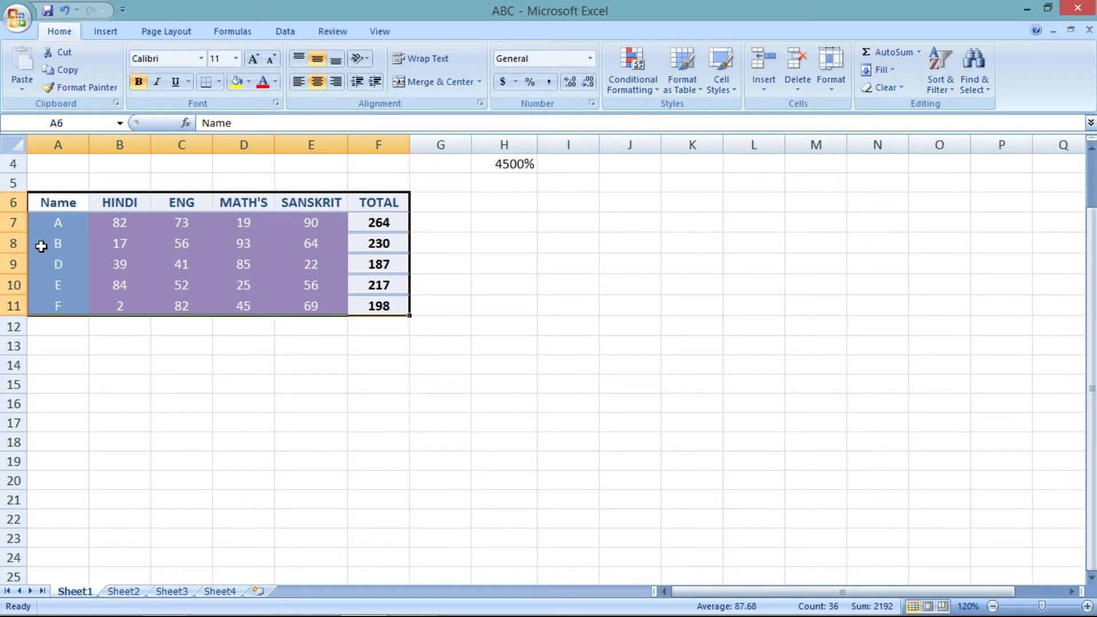
left_click(55, 250)
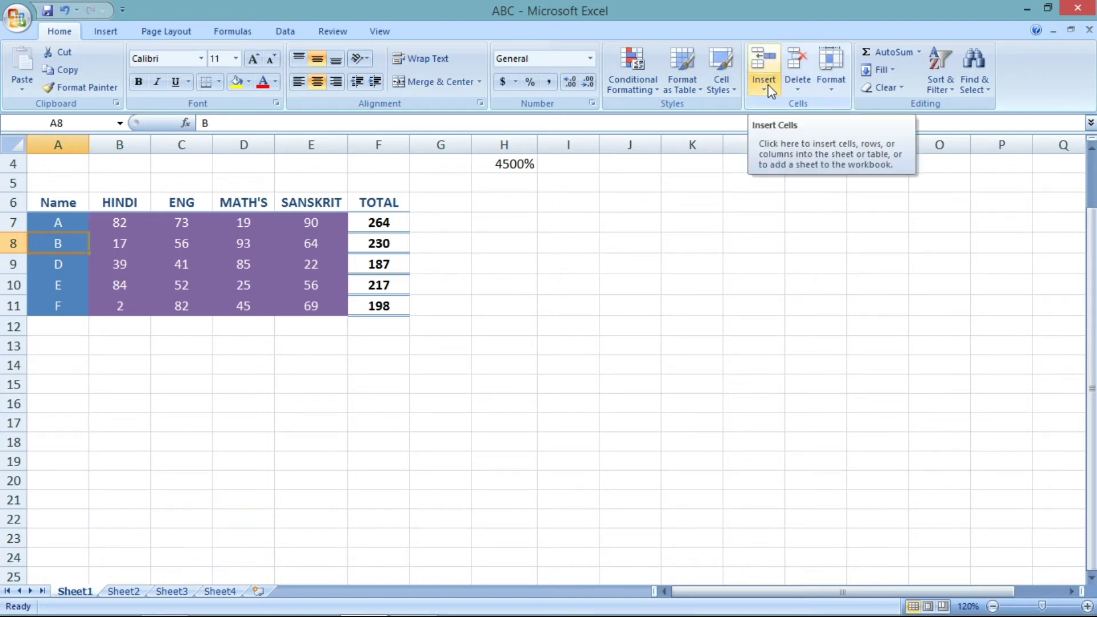
left_click(718, 263)
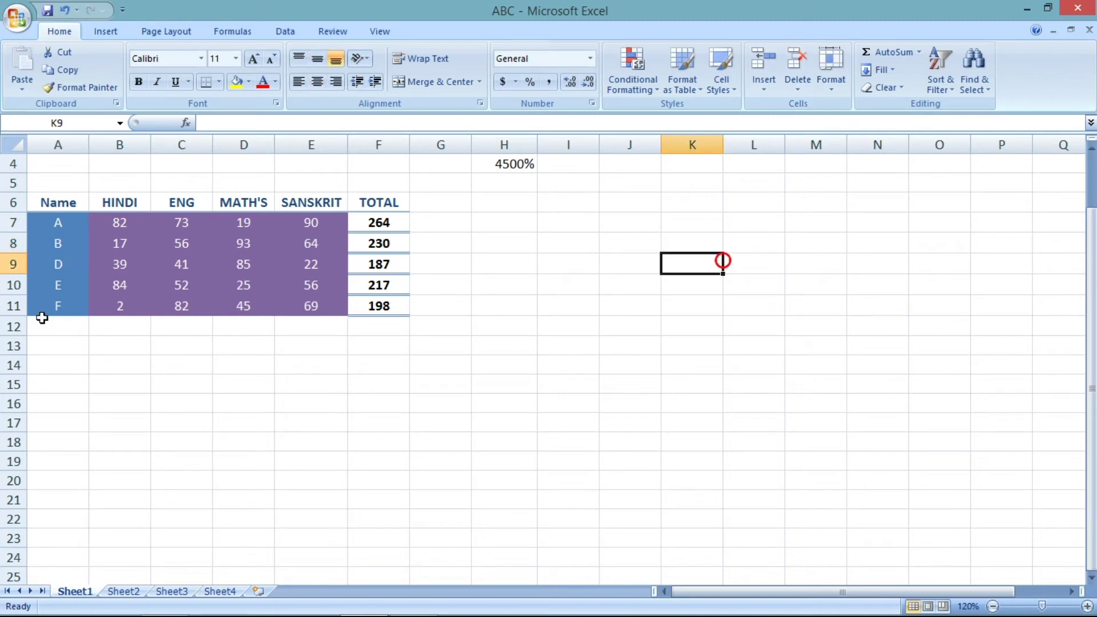
left_click(58, 243)
left_click(56, 266)
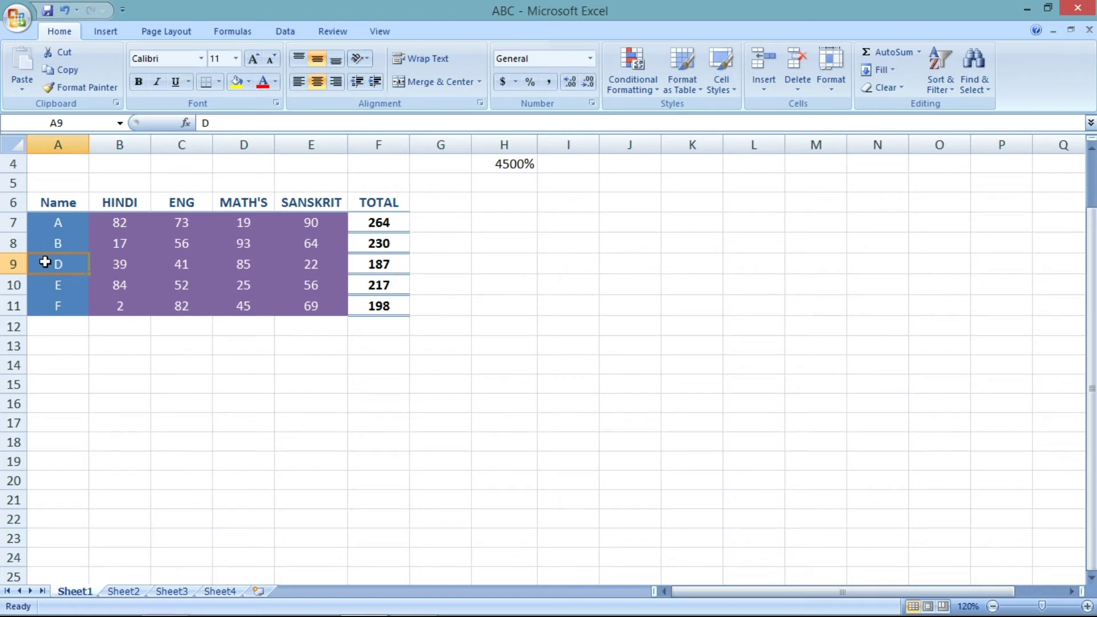
left_click(765, 89)
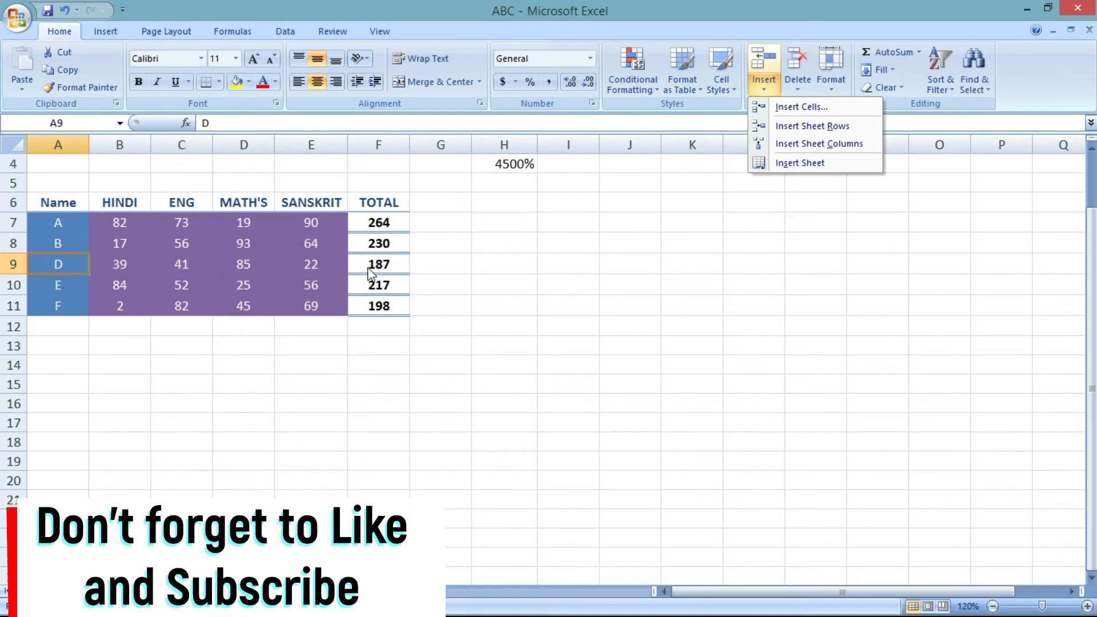
left_click(779, 126)
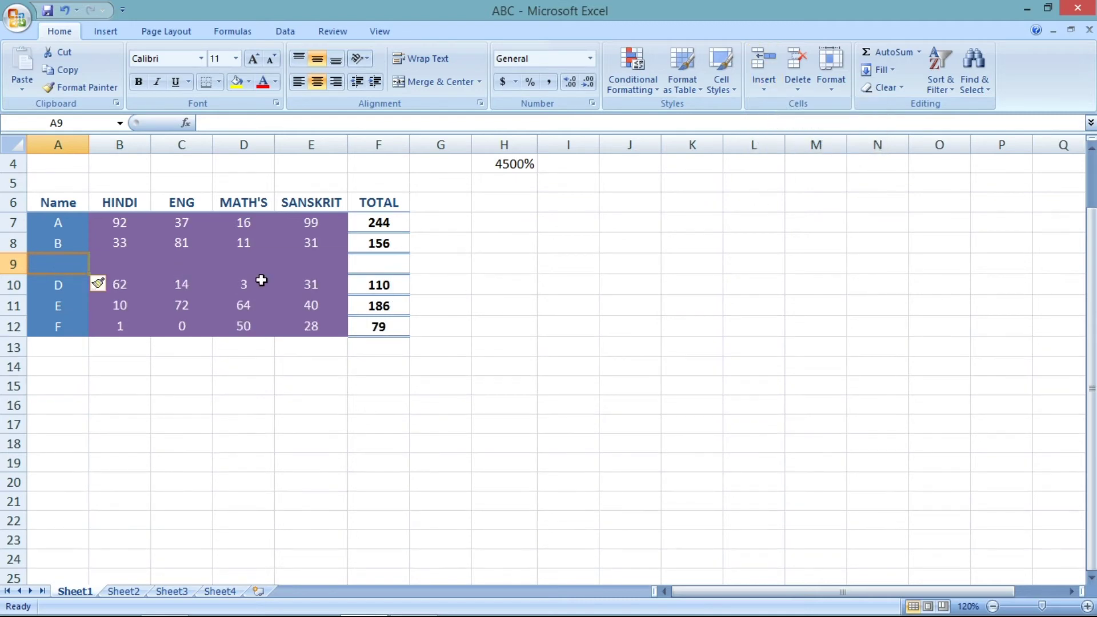
left_click_drag(67, 262, 389, 262)
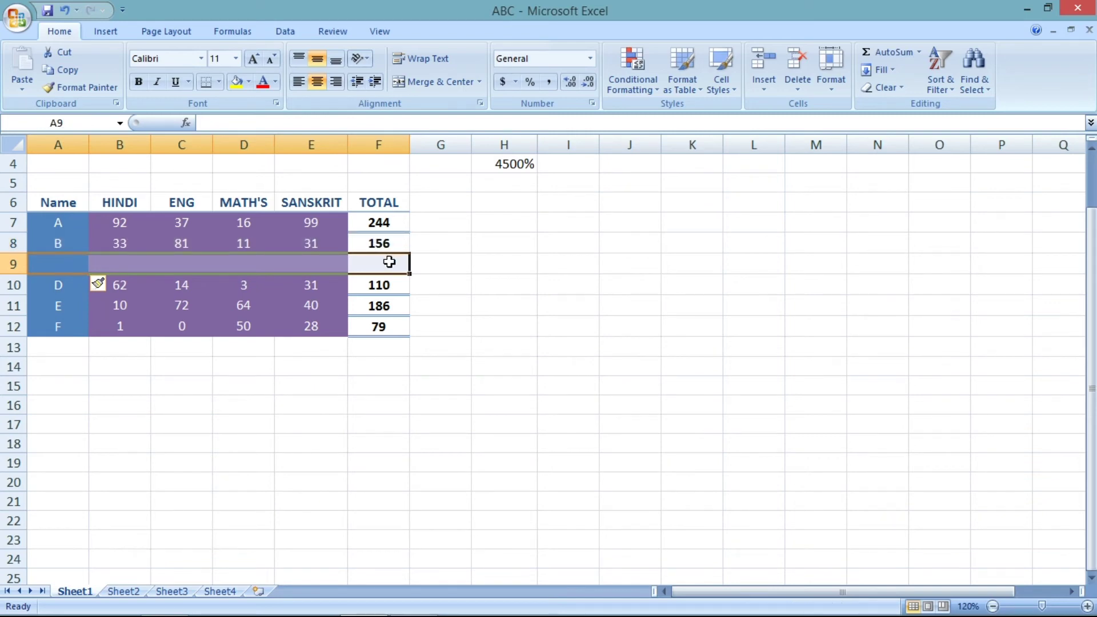
left_click(64, 10)
Copy the marks table in A6:F11 and paste copies of it at I6 and A16
left_click_drag(60, 201, 362, 306)
right_click(361, 287)
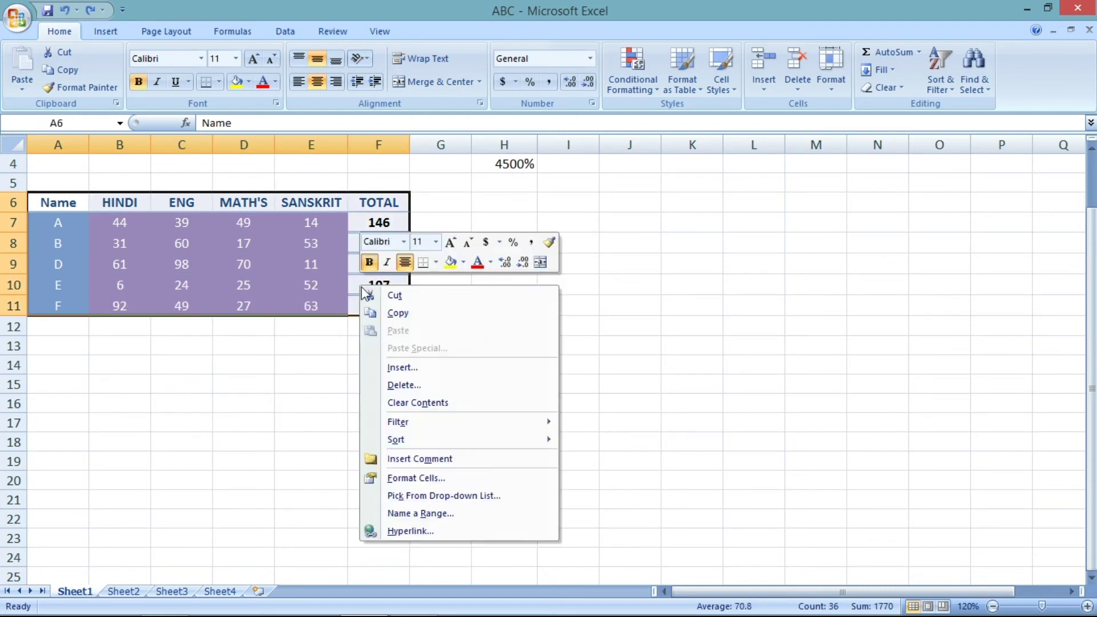
left_click(397, 313)
right_click(589, 207)
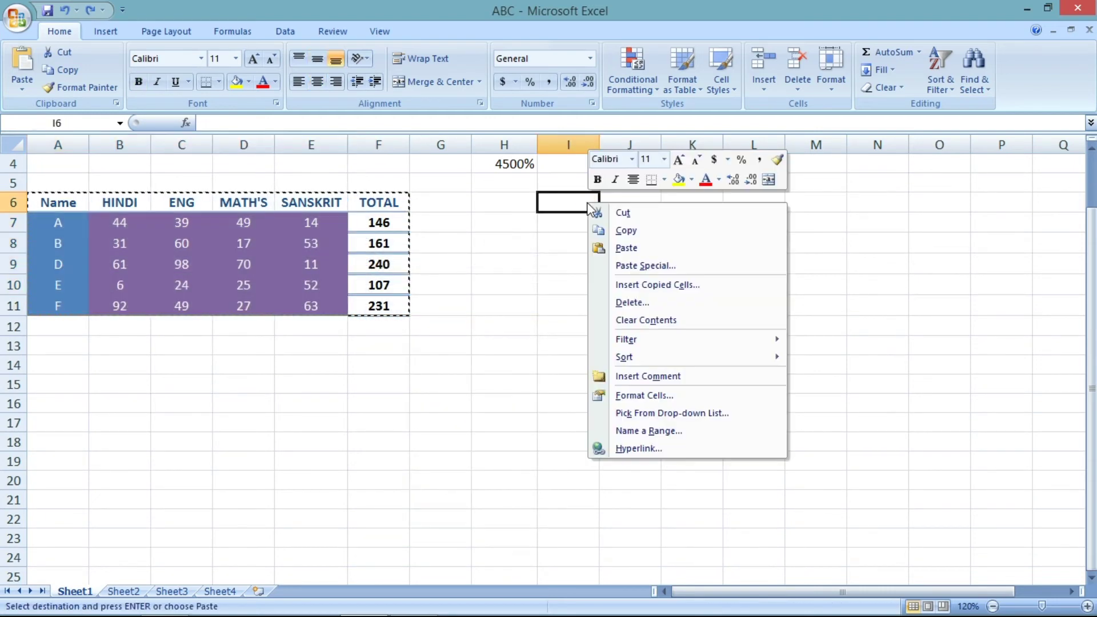
left_click(623, 247)
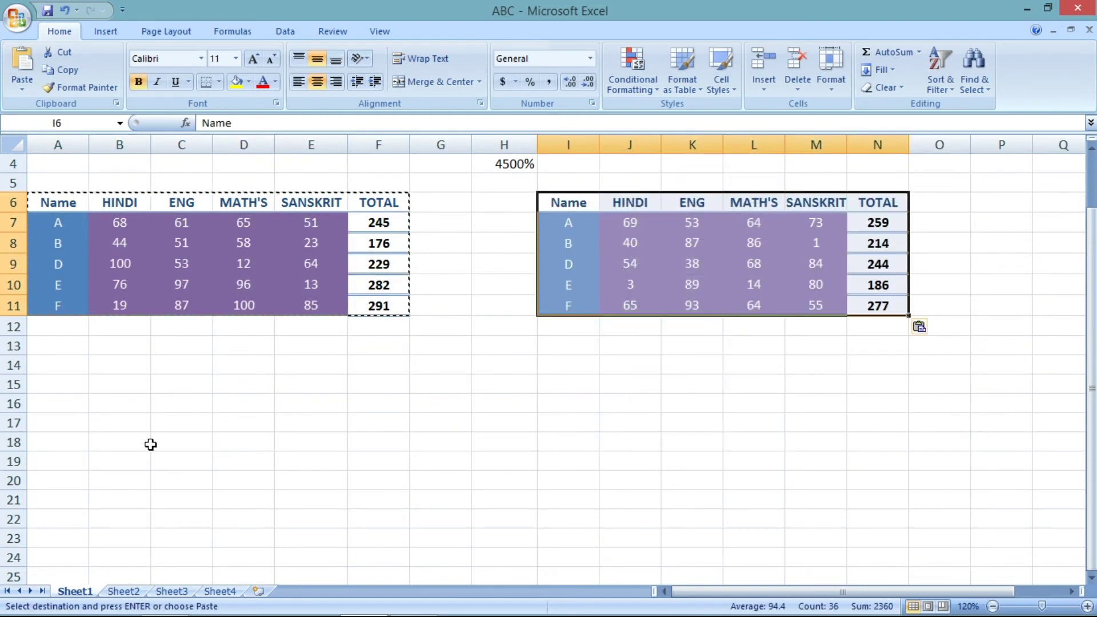
right_click(52, 403)
left_click(129, 192)
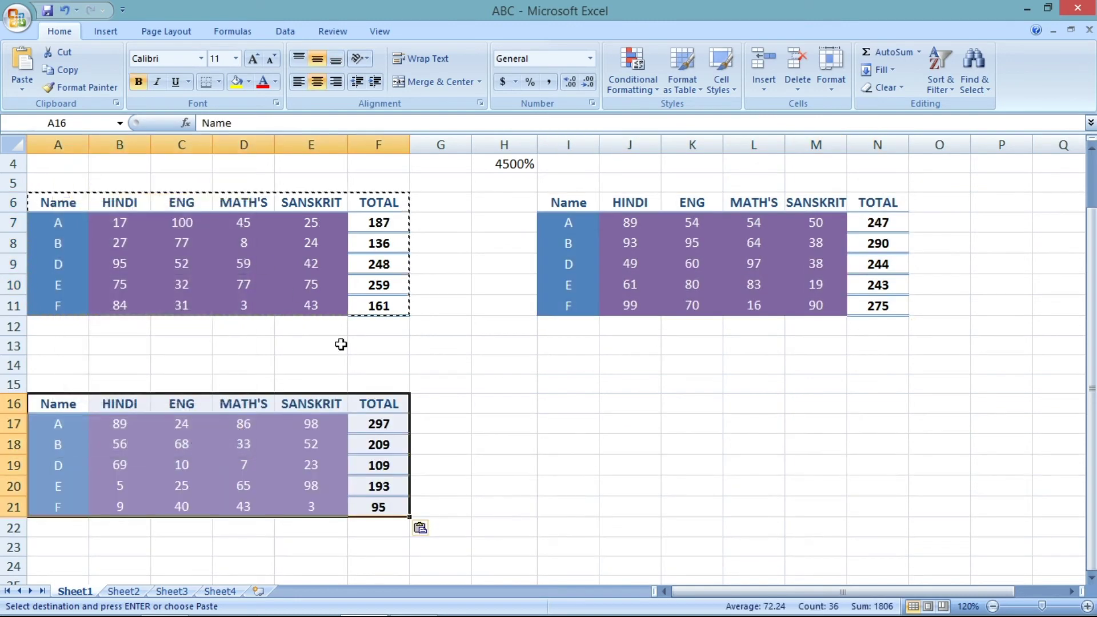
left_click(451, 343)
Insert a blank sheet row above student D at row 9 of the original marks table
left_click(45, 247)
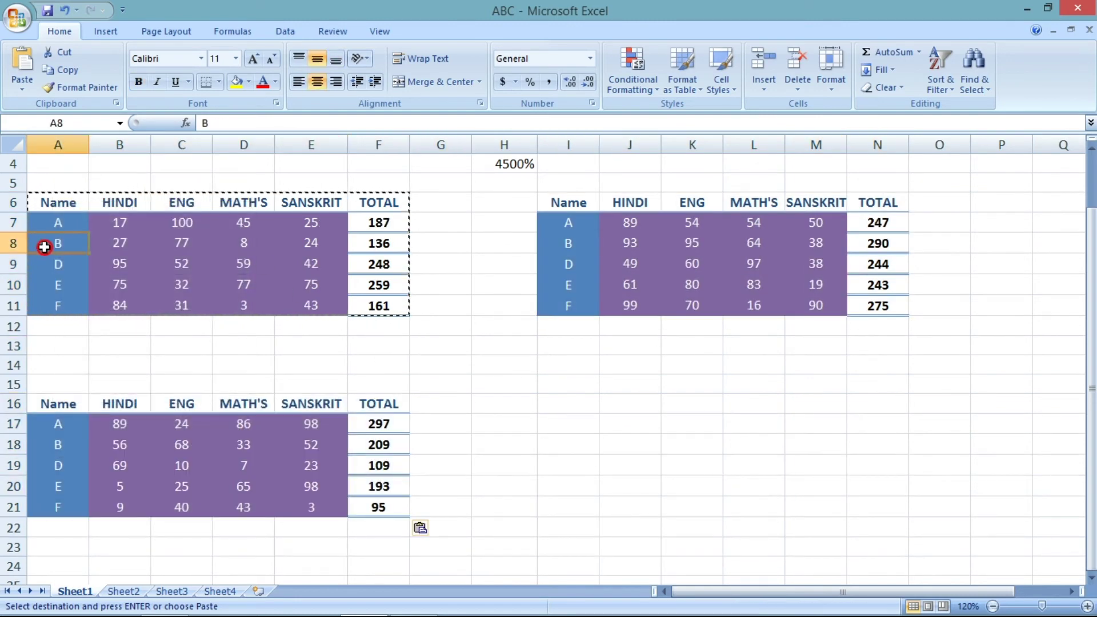
left_click(49, 264)
left_click(762, 90)
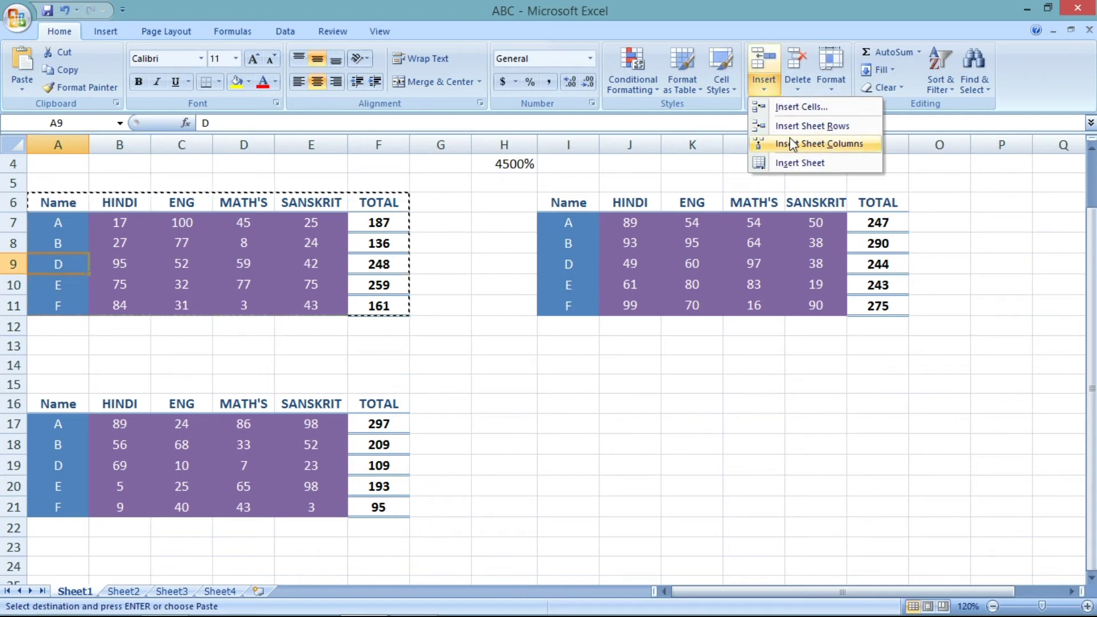
left_click(792, 127)
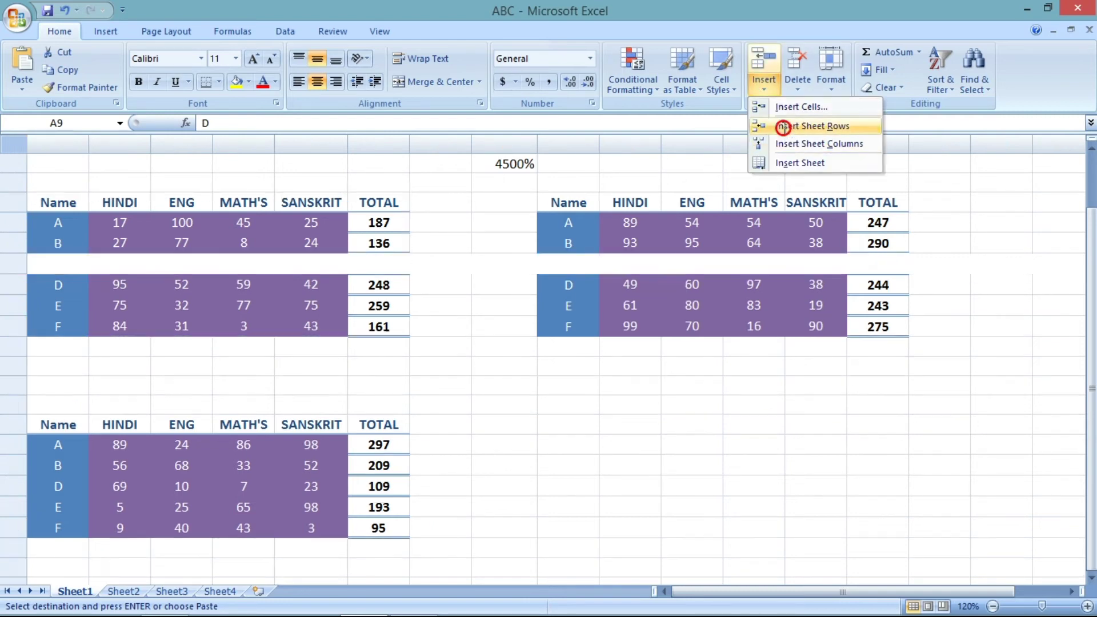
left_click_drag(40, 264, 373, 271)
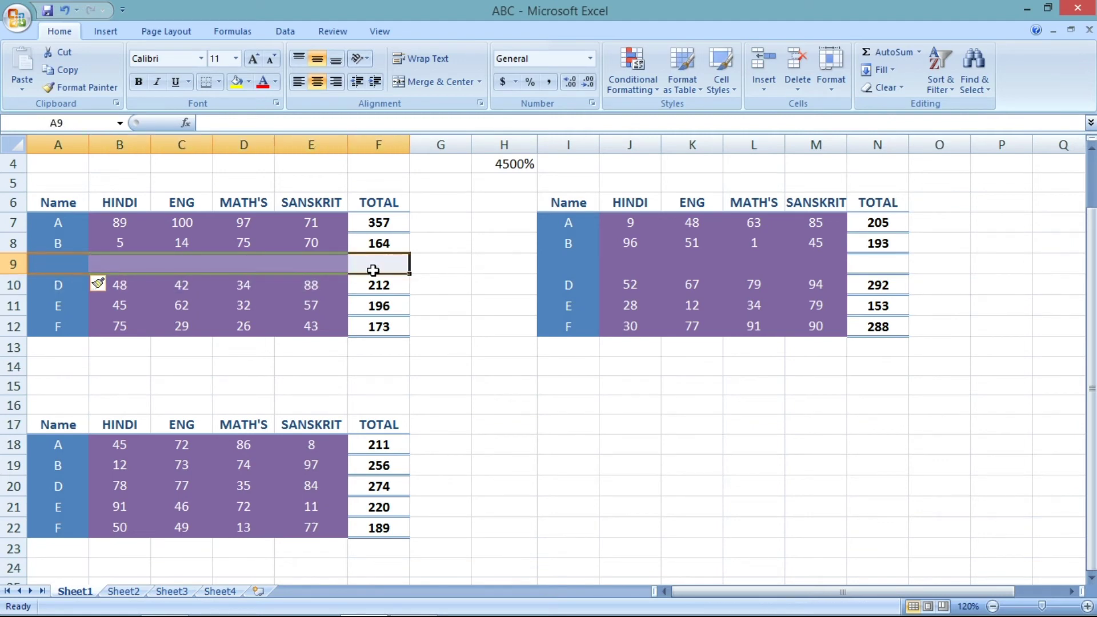
left_click(41, 284)
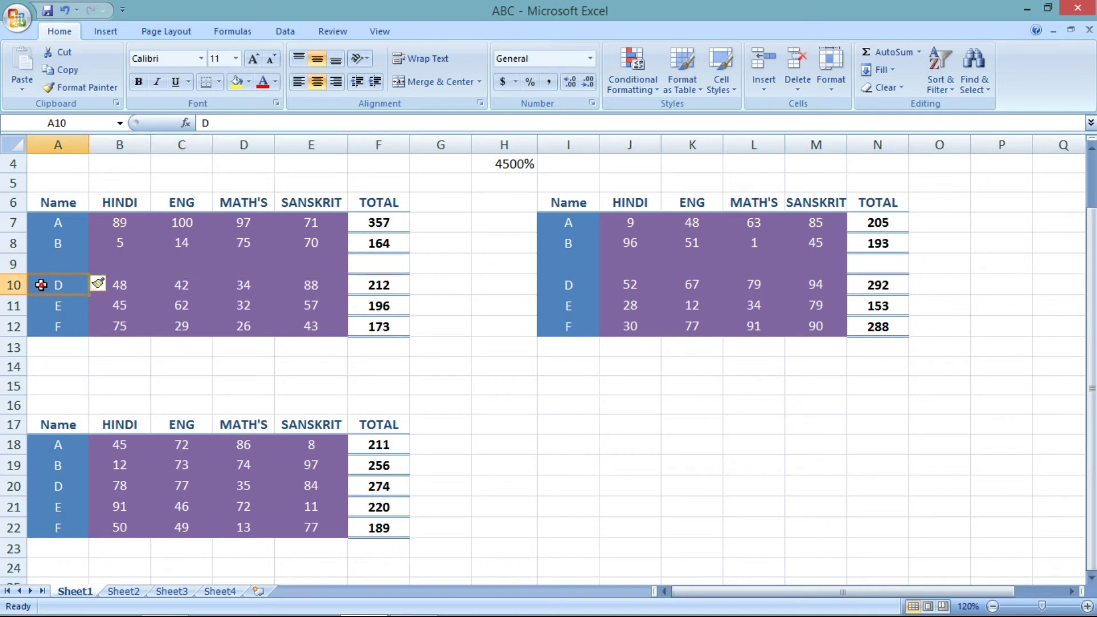
left_click(799, 85)
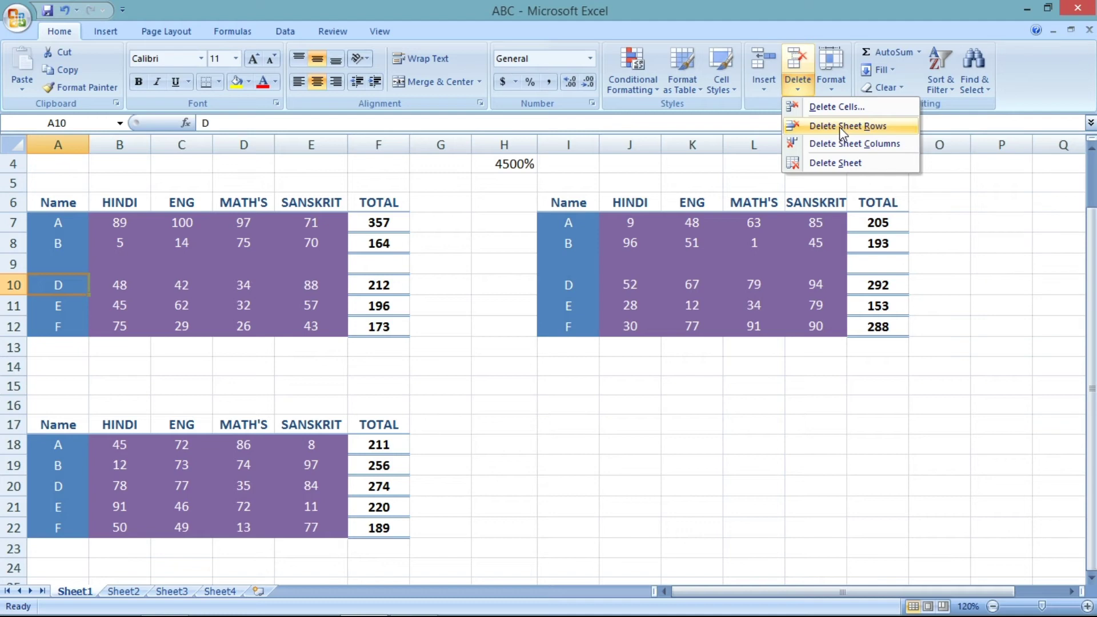
left_click(62, 260)
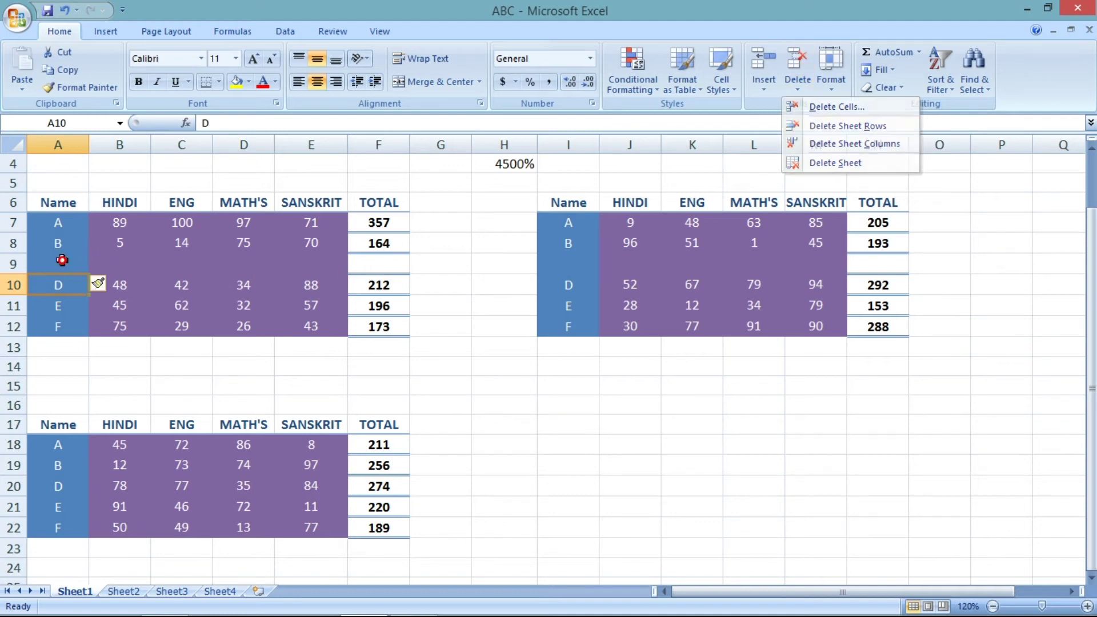
left_click_drag(69, 265, 380, 267)
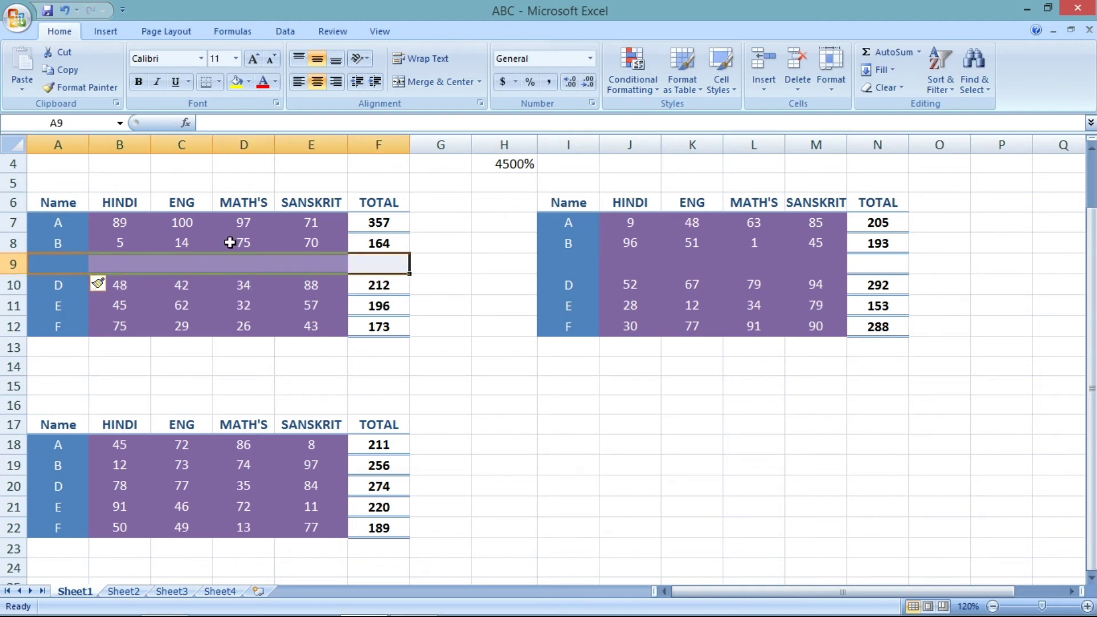
Insert a blank sheet column between the ENG and MATH'S columns, at column D
left_click_drag(188, 205, 246, 206)
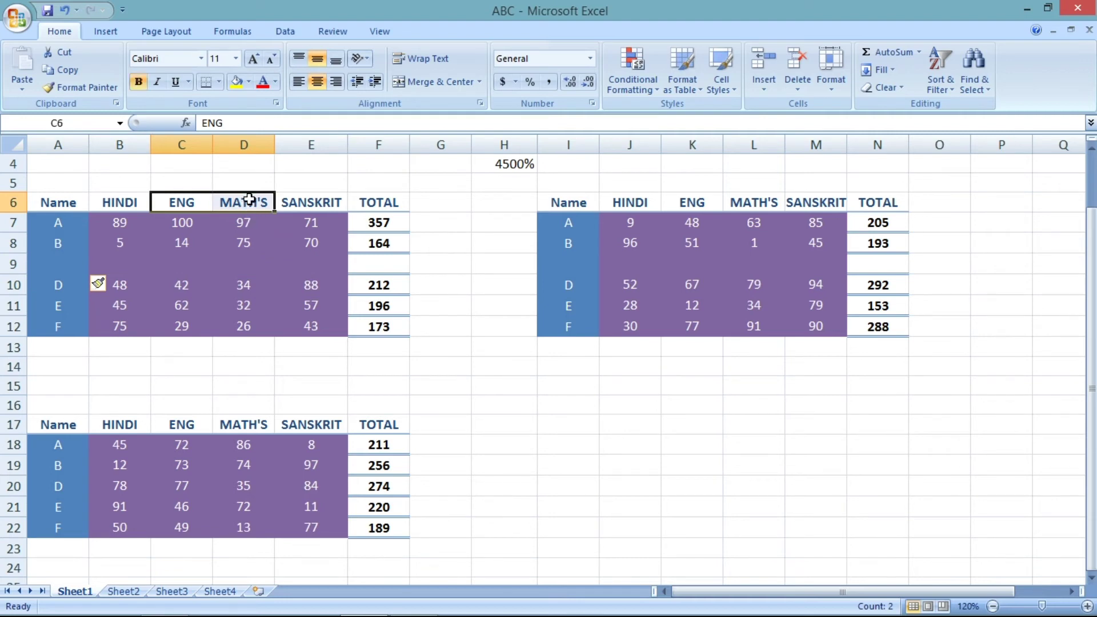
left_click(249, 199)
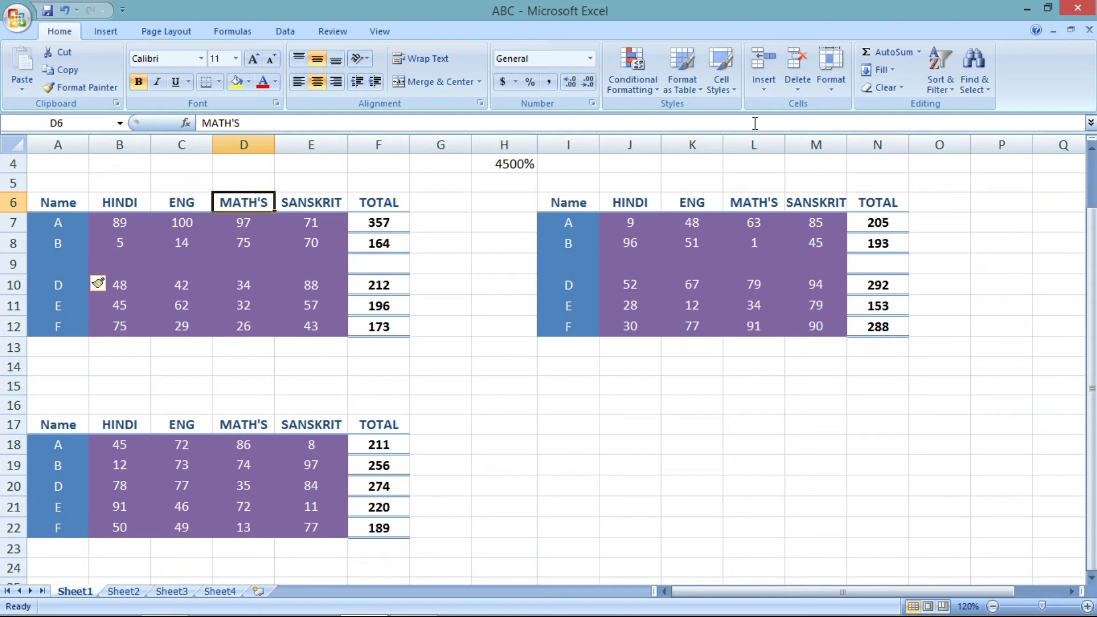
left_click(764, 93)
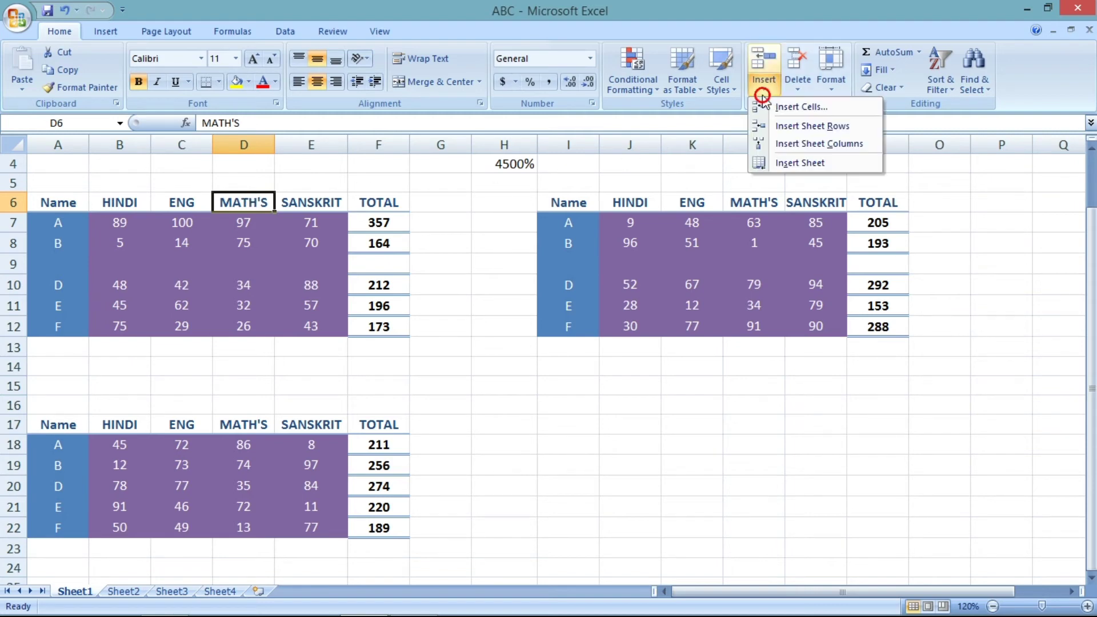
left_click(802, 144)
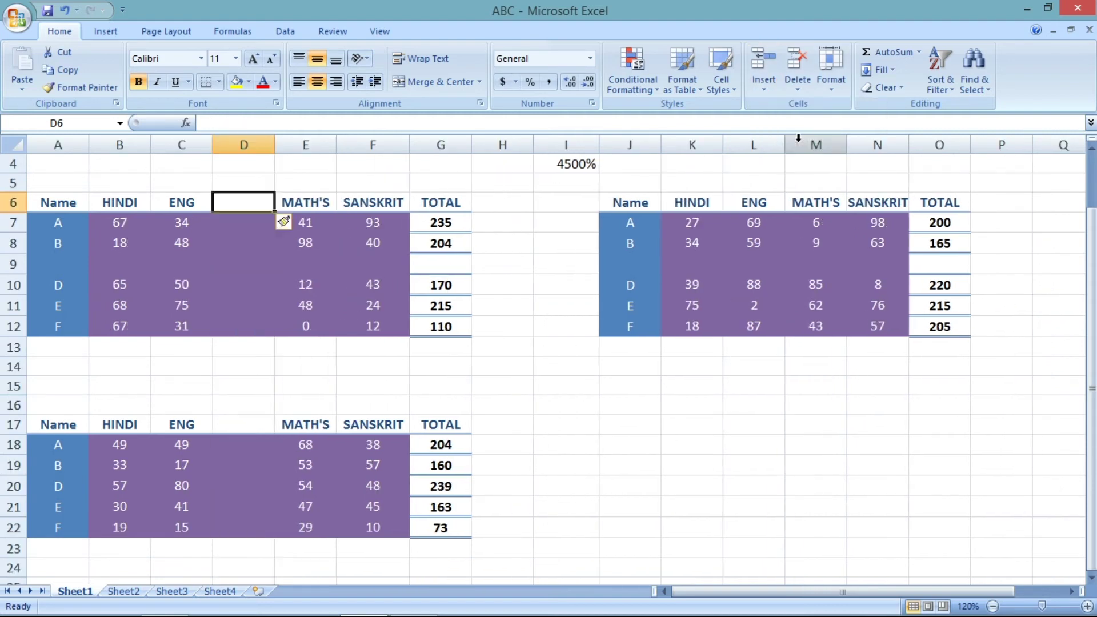
left_click(305, 202)
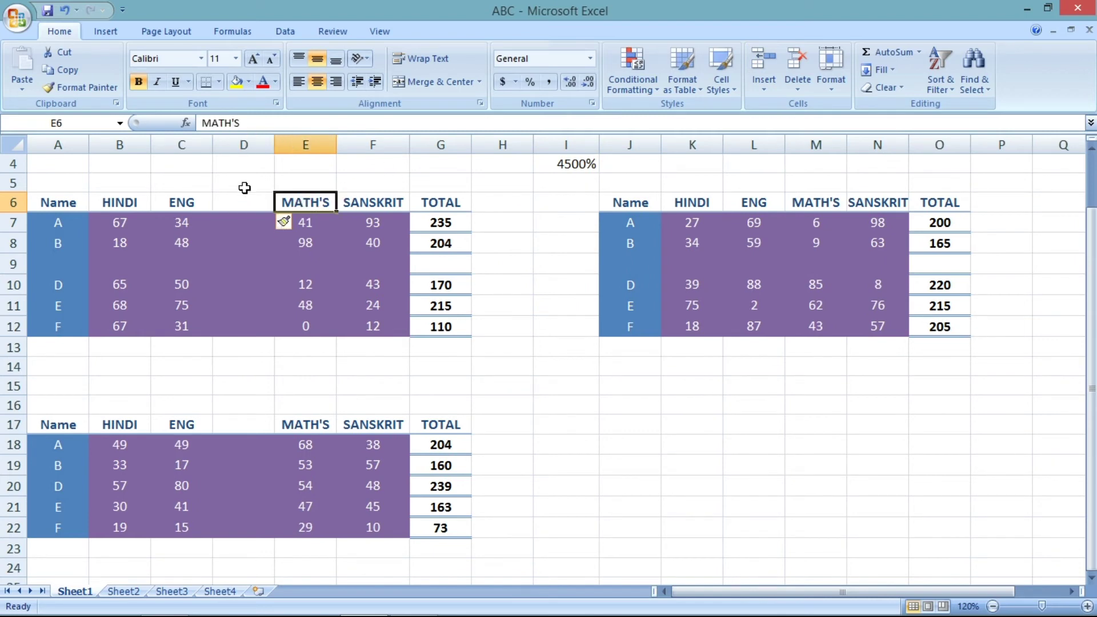
left_click(244, 145)
left_click_drag(246, 223, 246, 330)
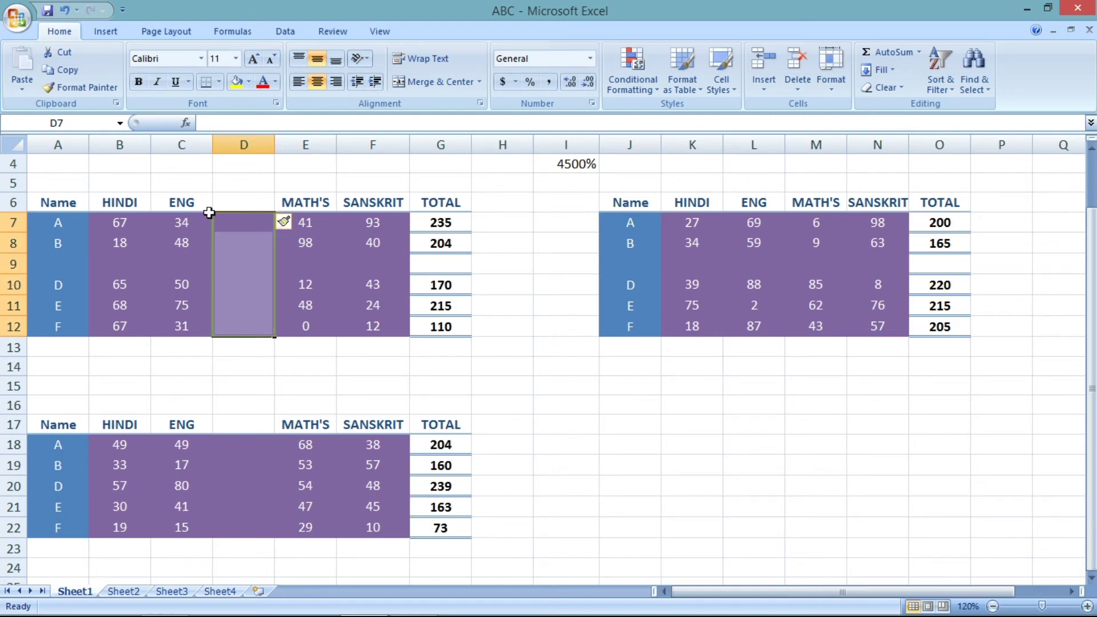
Examine how the inserted sheet row and column affect the original marks table and its two copies
left_click(59, 204)
left_click_drag(59, 204, 443, 337)
left_click_drag(635, 201, 964, 336)
left_click_drag(49, 427, 452, 538)
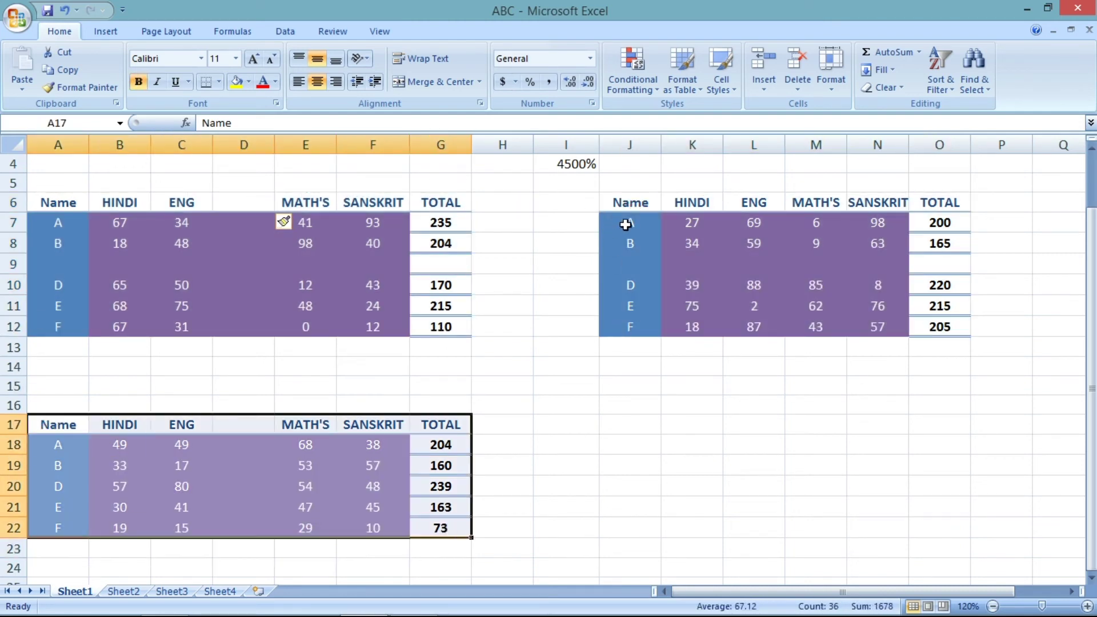
left_click_drag(617, 206, 937, 330)
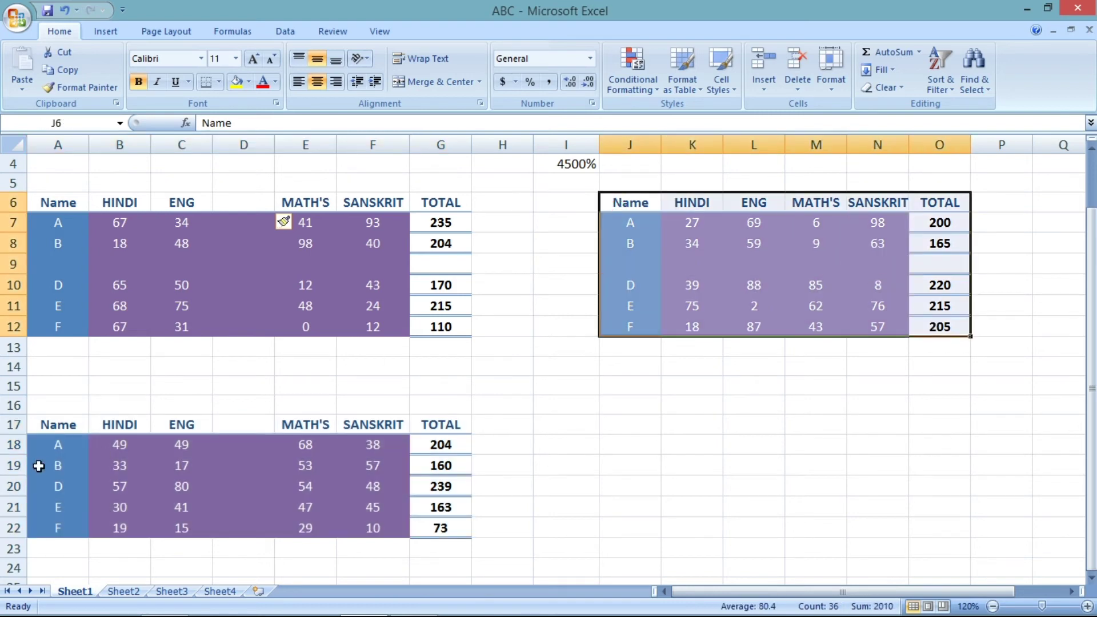
left_click_drag(50, 424, 443, 534)
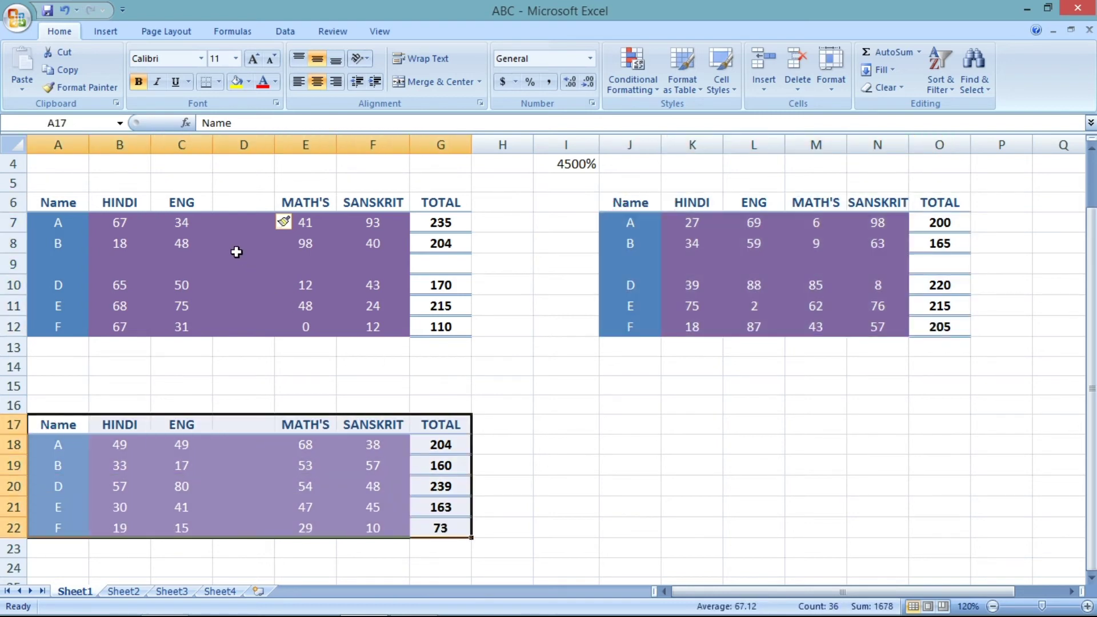
left_click(232, 249)
left_click(245, 265)
left_click(680, 262)
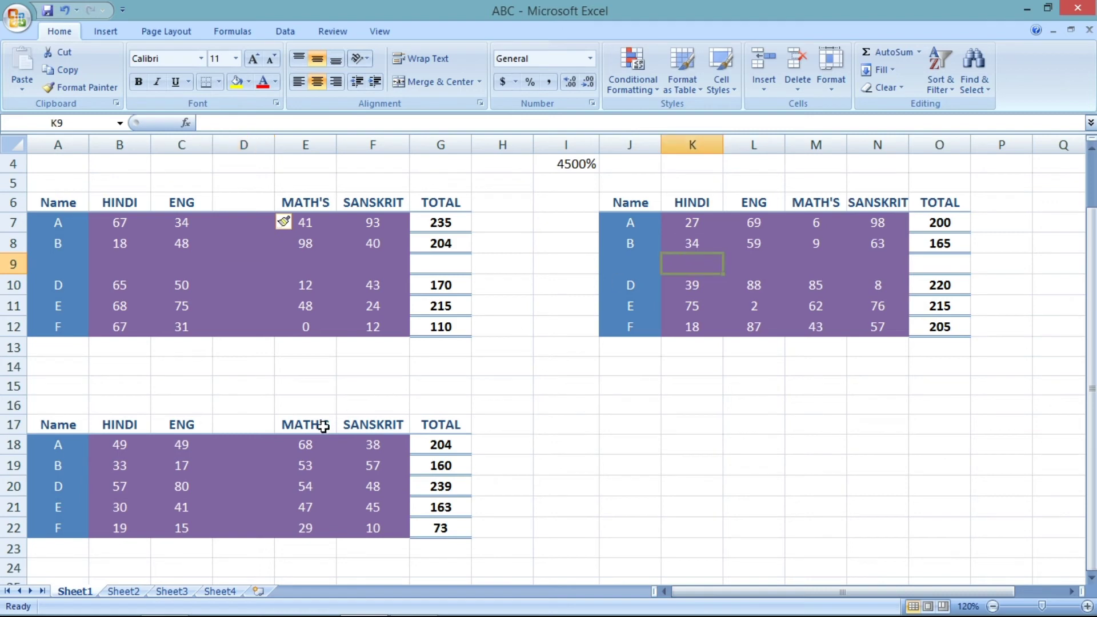
left_click(229, 468)
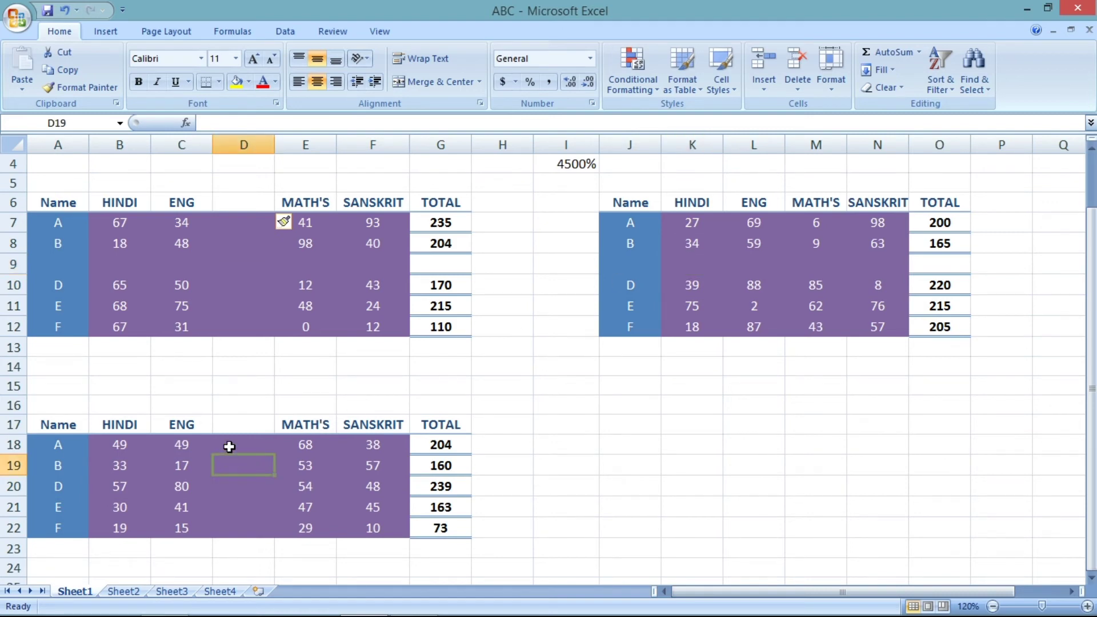
Undo the sheet column insertion at column D and the sheet row insertion at row 9
left_click(171, 265)
left_click(757, 259)
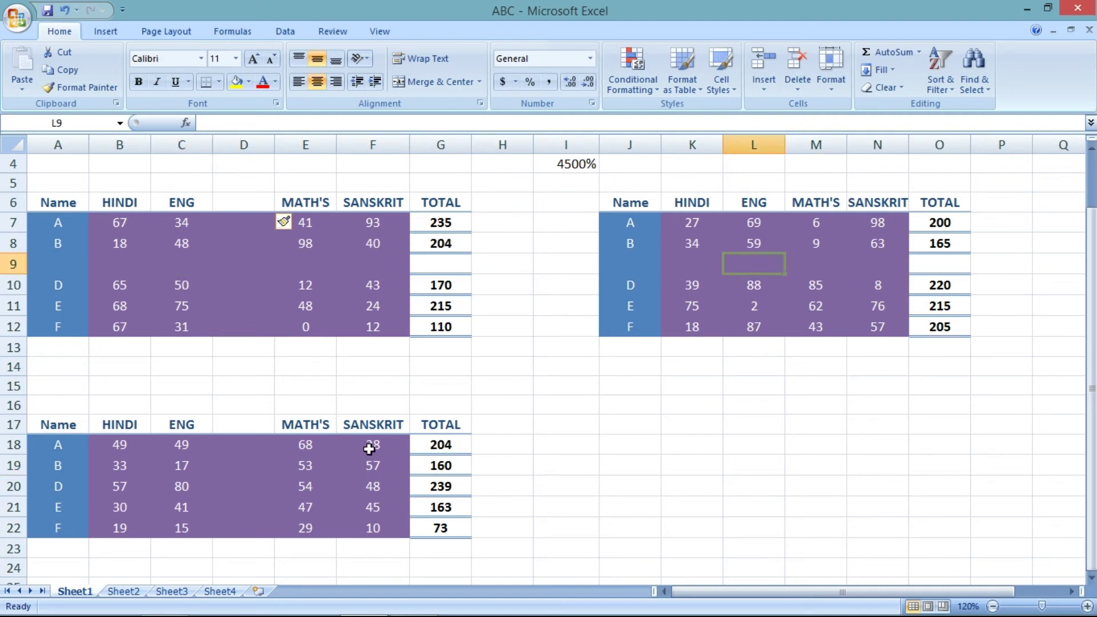
left_click(233, 489)
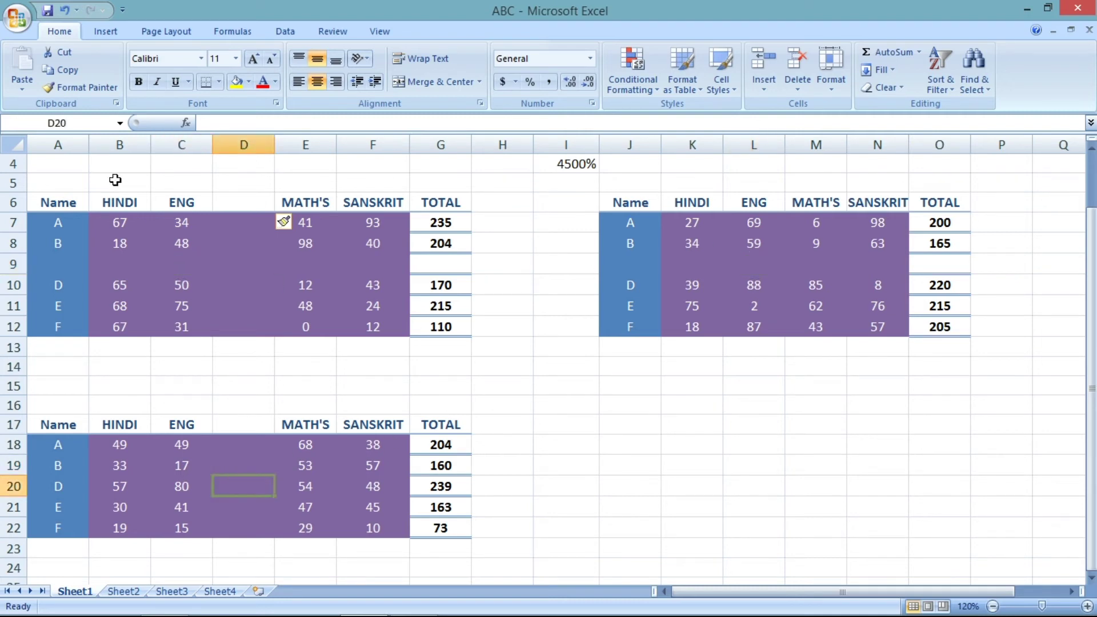
left_click(64, 9)
left_click(64, 10)
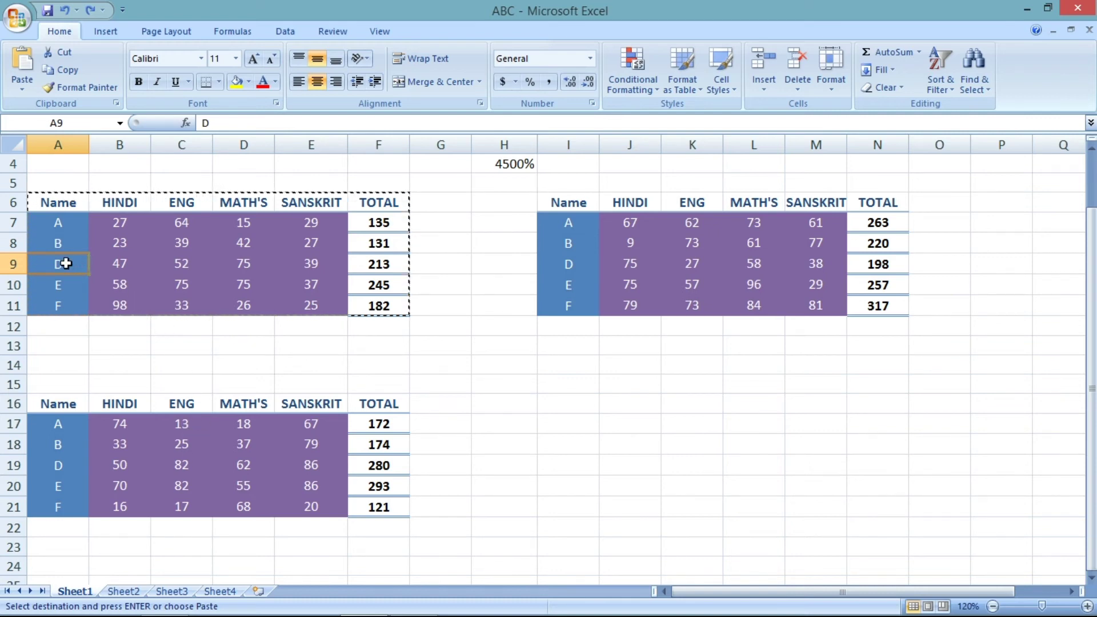
Insert blank cells at A9:F9 above student D in the original marks table, shifting the existing cells down
left_click_drag(66, 262, 362, 271)
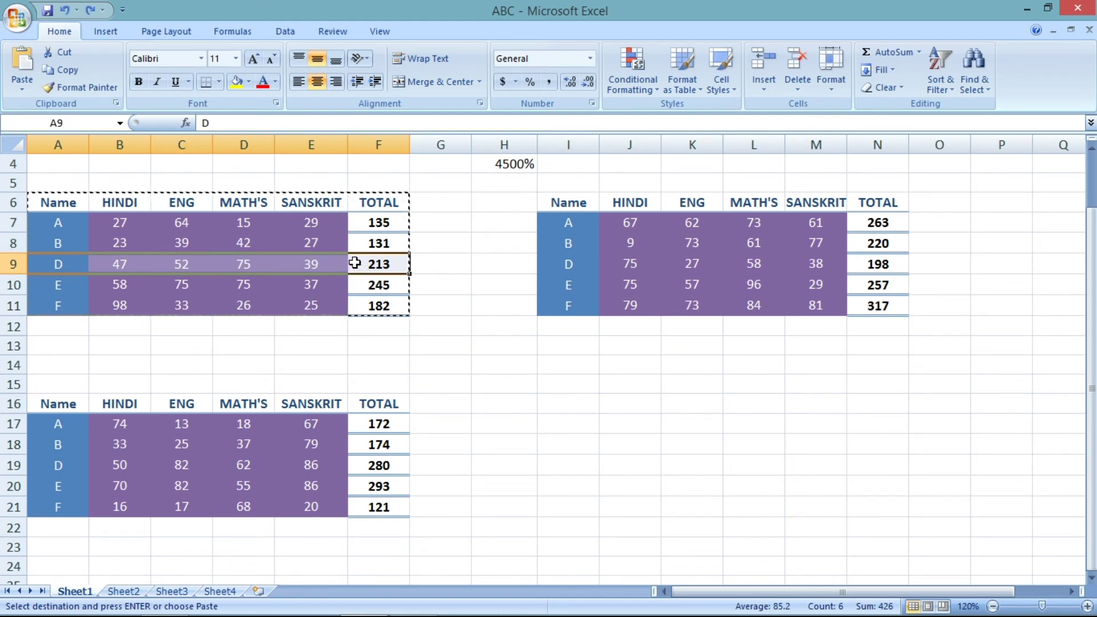
left_click(764, 88)
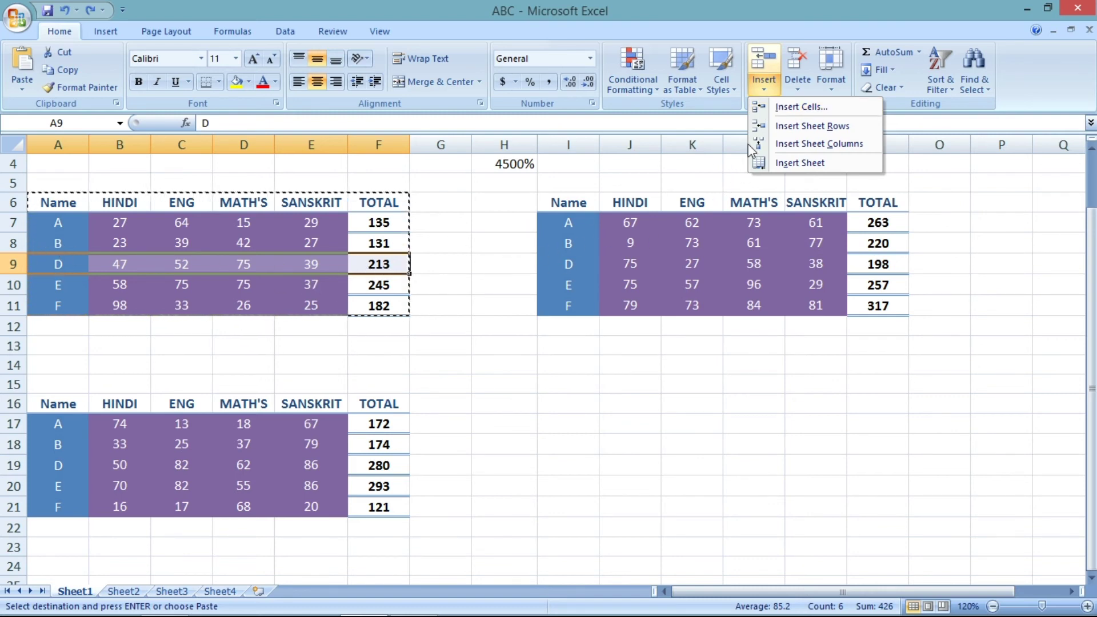
left_click(785, 107)
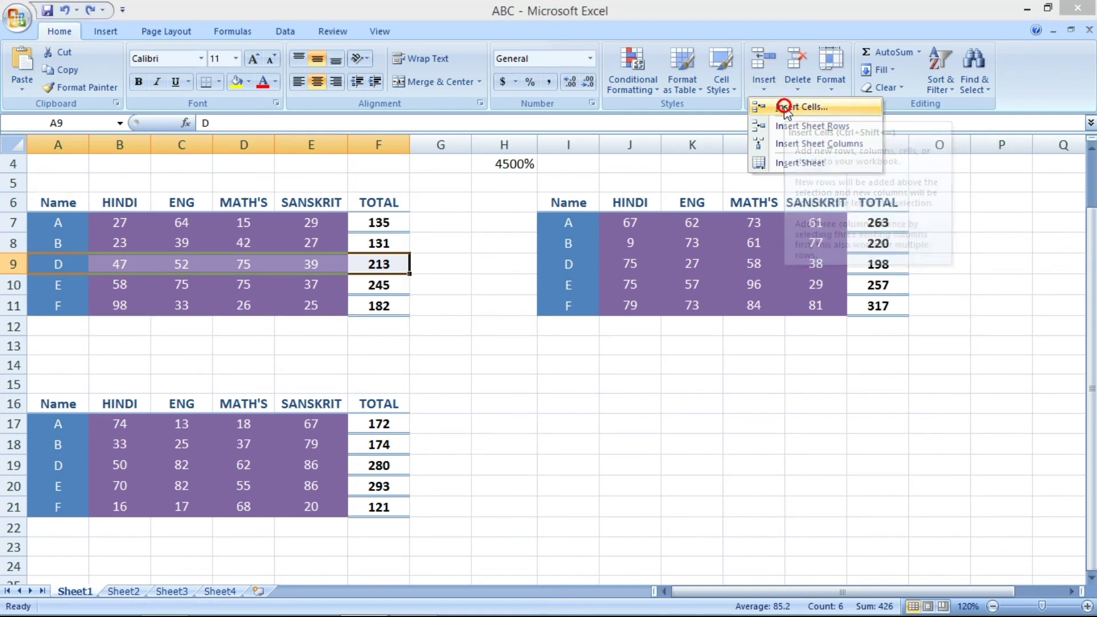
left_click_drag(607, 108, 502, 213)
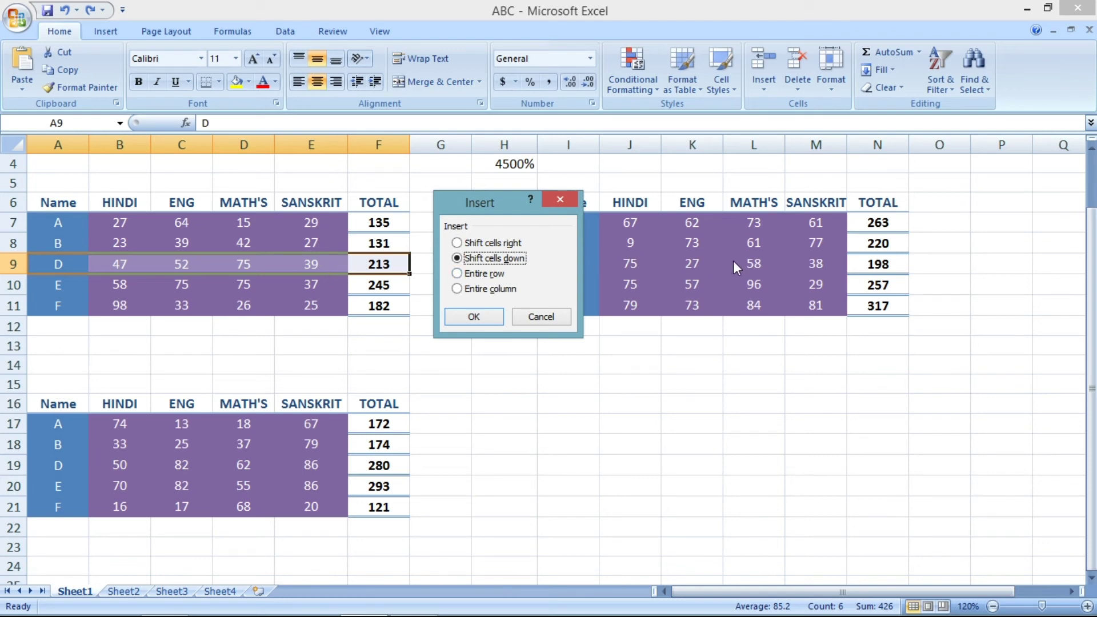
left_click_drag(491, 211, 550, 377)
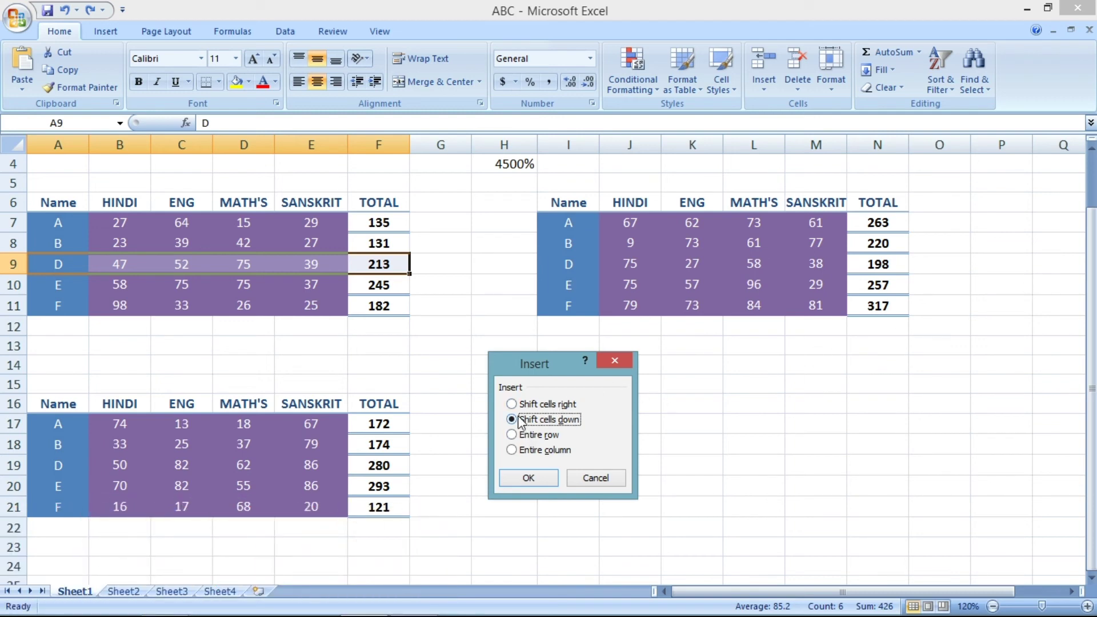
left_click(527, 479)
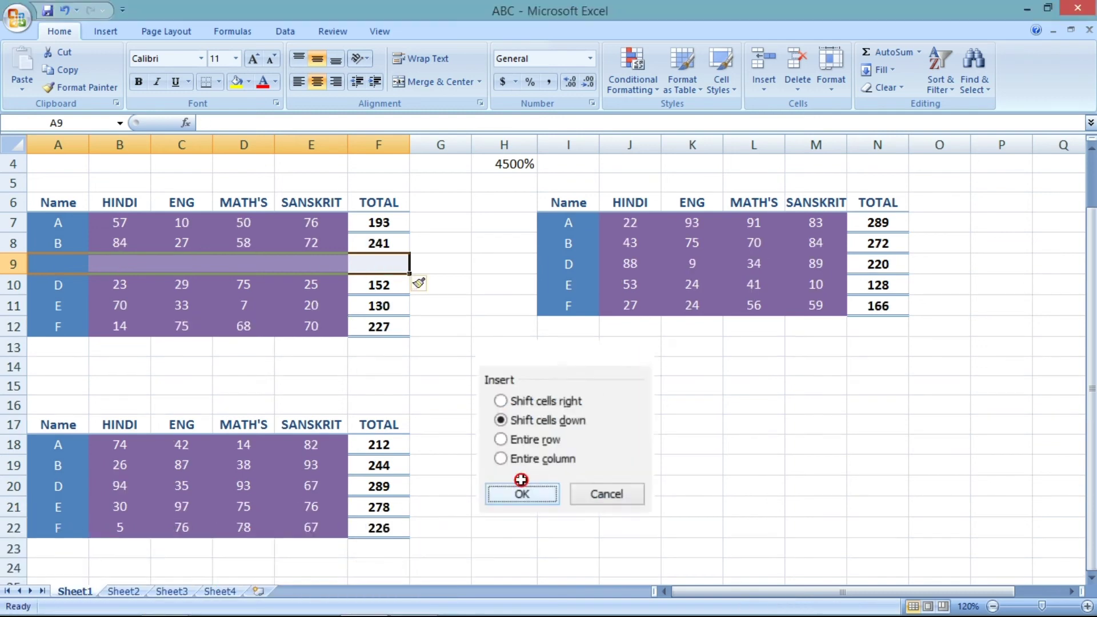
left_click_drag(67, 271, 360, 257)
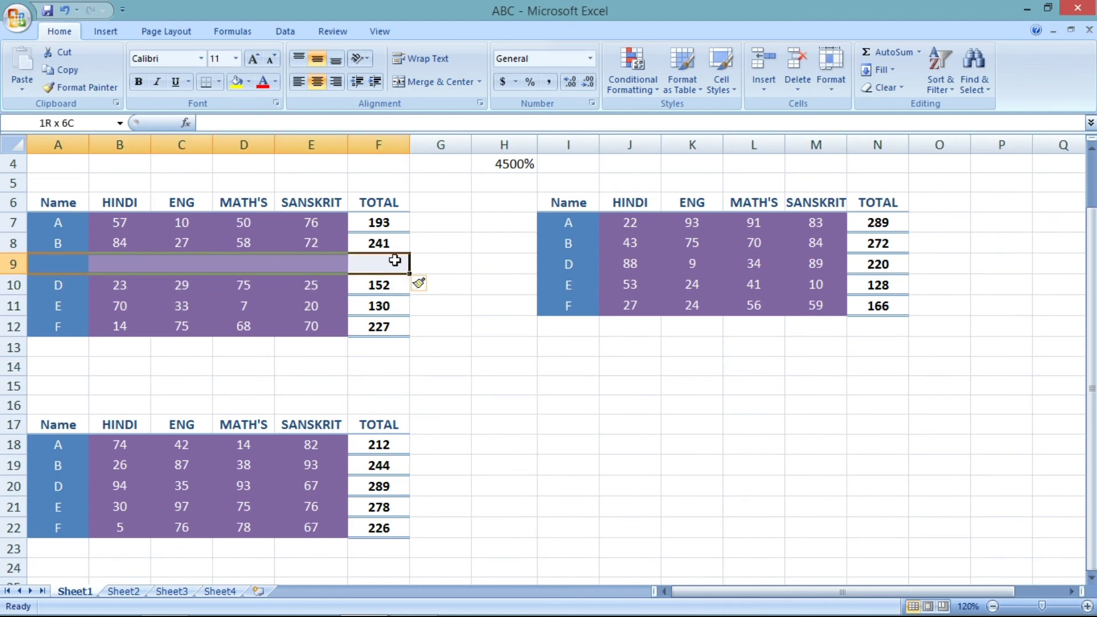
left_click(184, 443)
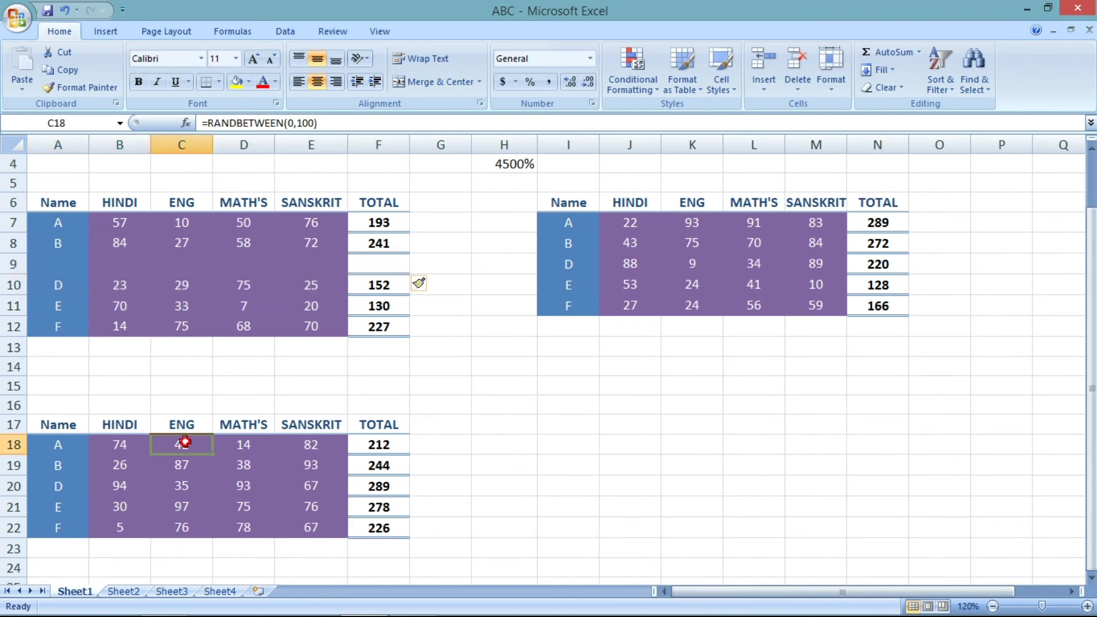
left_click(705, 249)
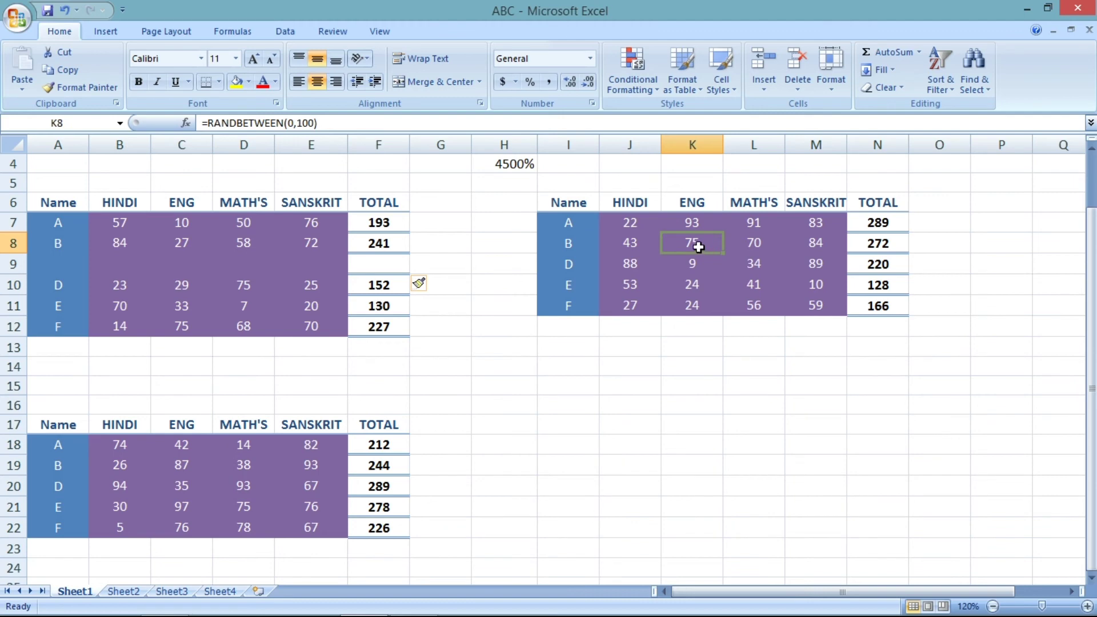
Insert blank cells at D6:D12 before the MATH'S column of the original marks table, shifting the existing cells right
left_click_drag(226, 205, 228, 324)
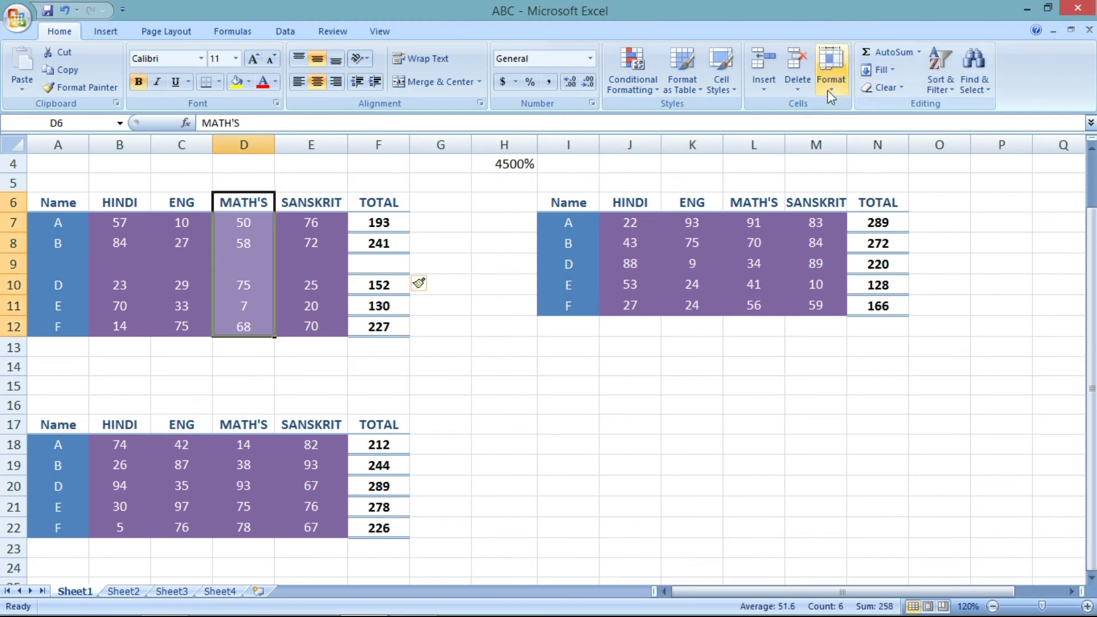
left_click(764, 83)
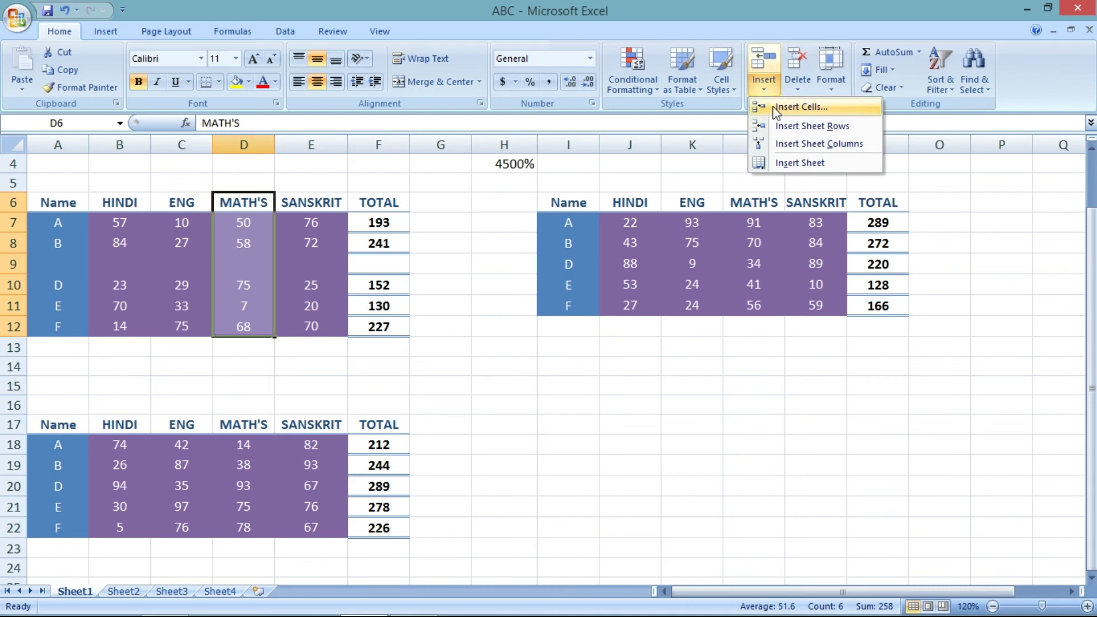
left_click(777, 108)
left_click_drag(540, 359, 506, 313)
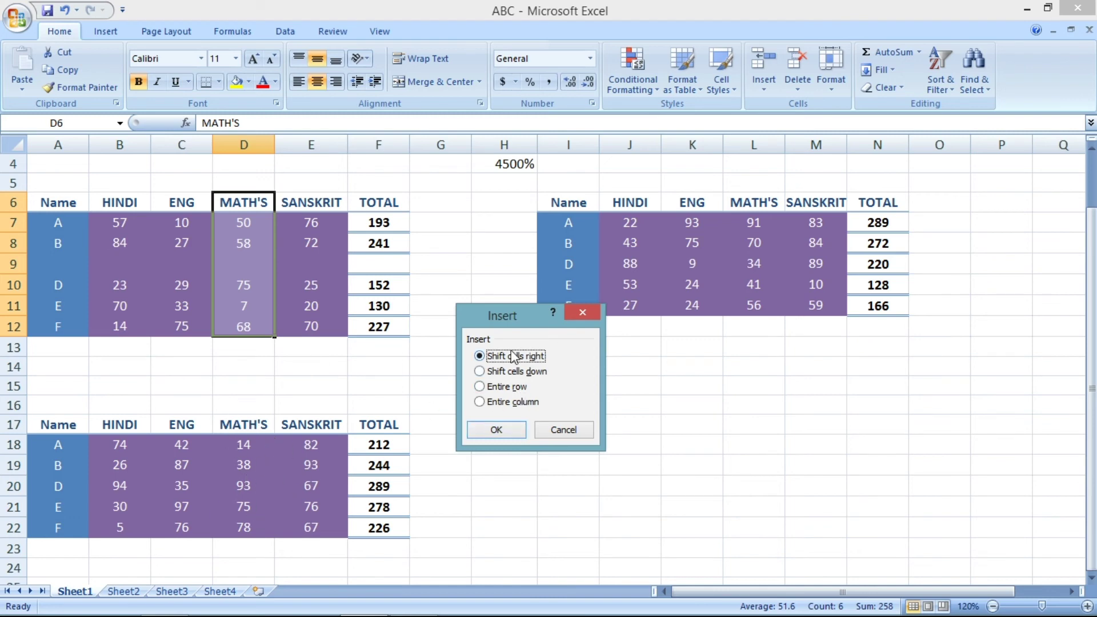
left_click(504, 426)
left_click_drag(232, 204, 244, 324)
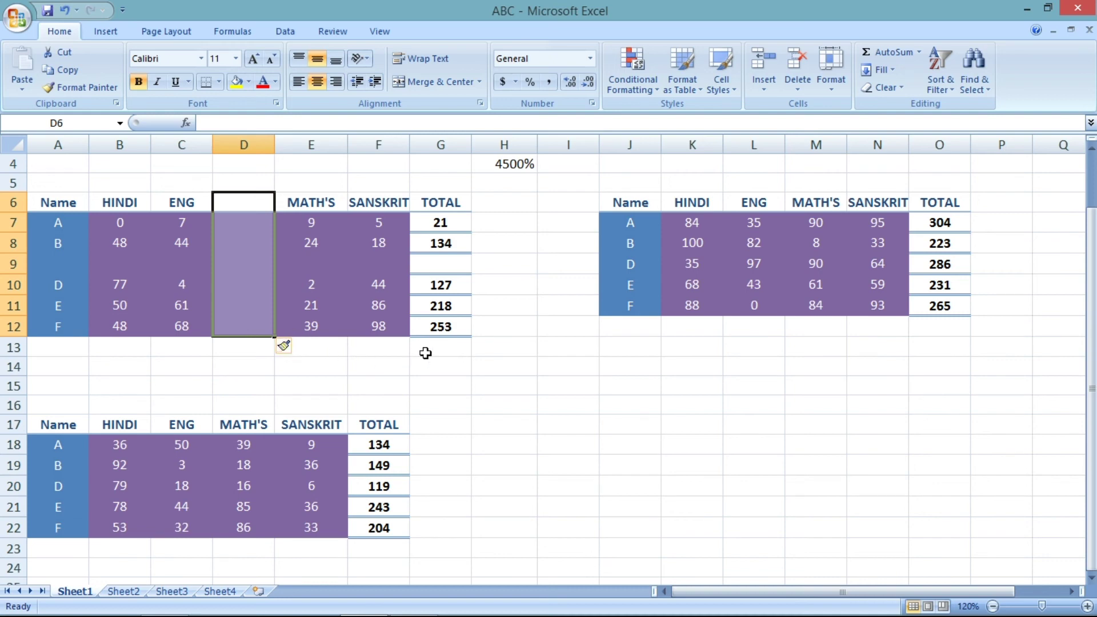
left_click(768, 90)
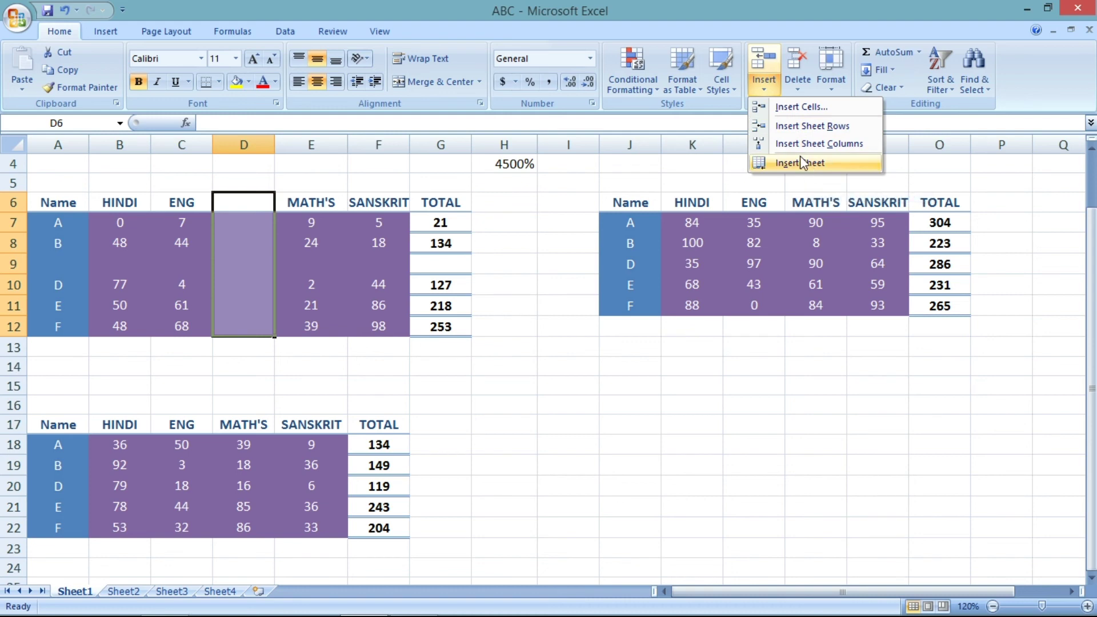
left_click(574, 304)
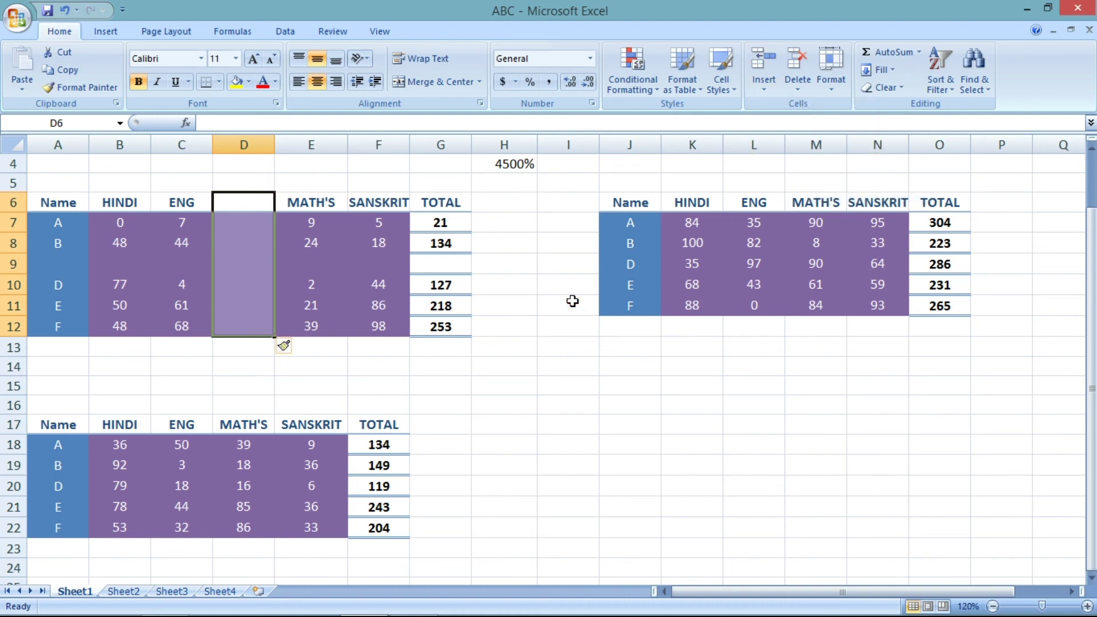
Examine the Delete options for the blank row, selecting the whole of row 9 and only cells A9:G9
left_click(796, 86)
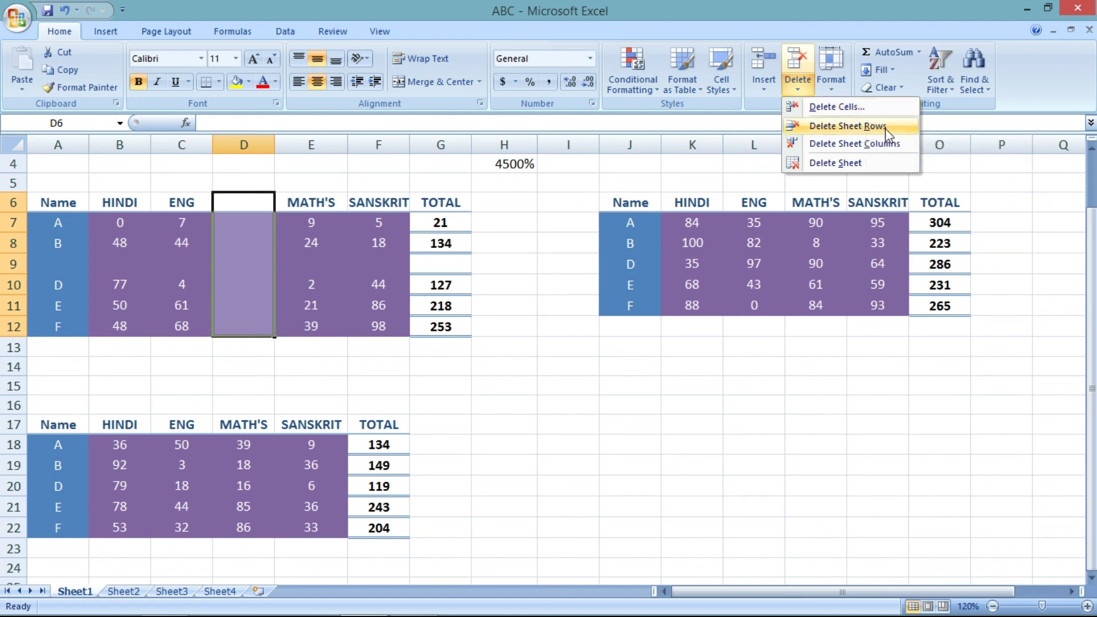
left_click(5, 265)
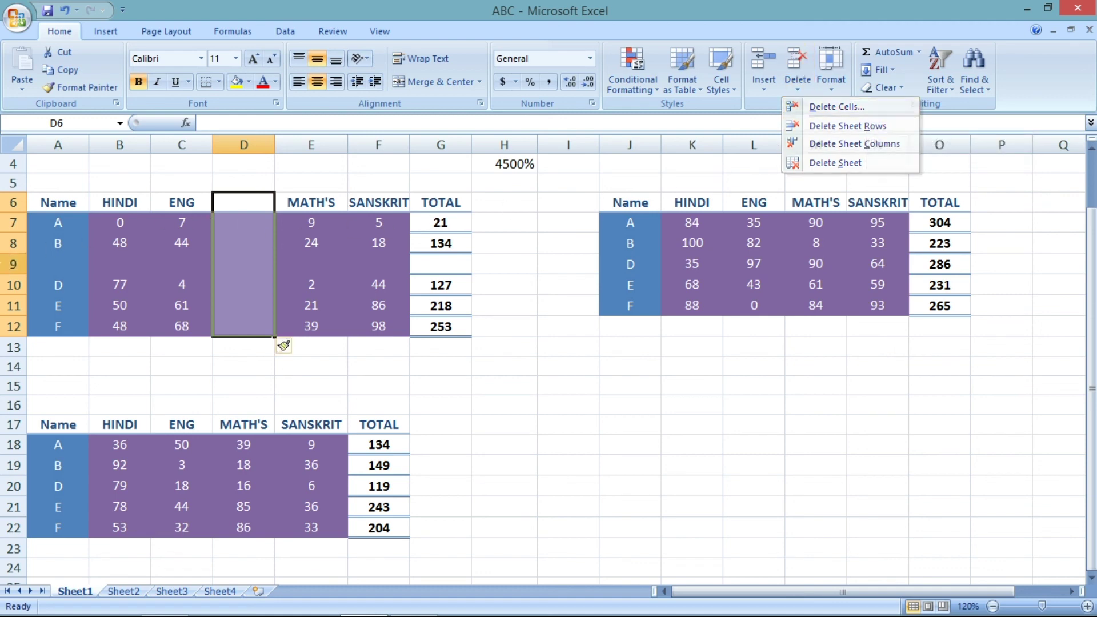
left_click(4, 264)
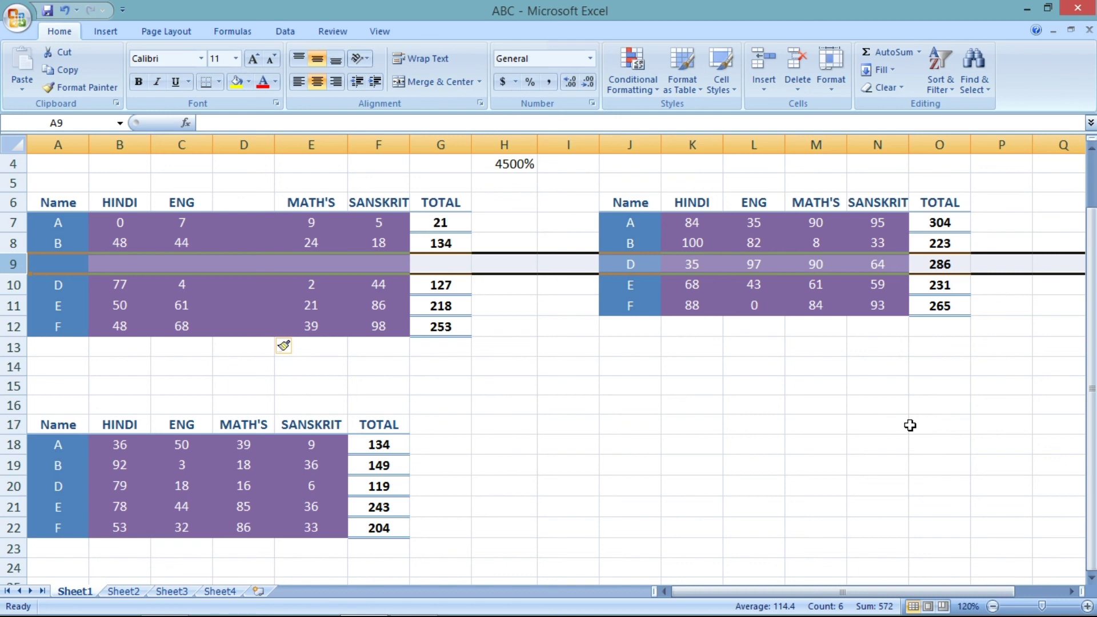
left_click(798, 83)
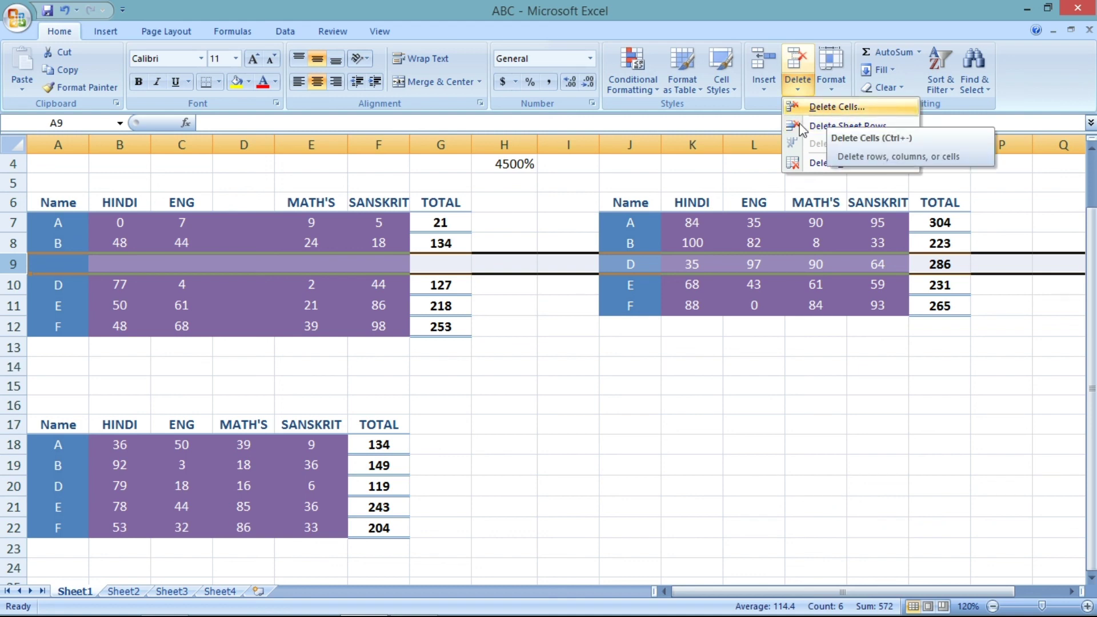
left_click_drag(39, 262, 441, 263)
left_click(798, 80)
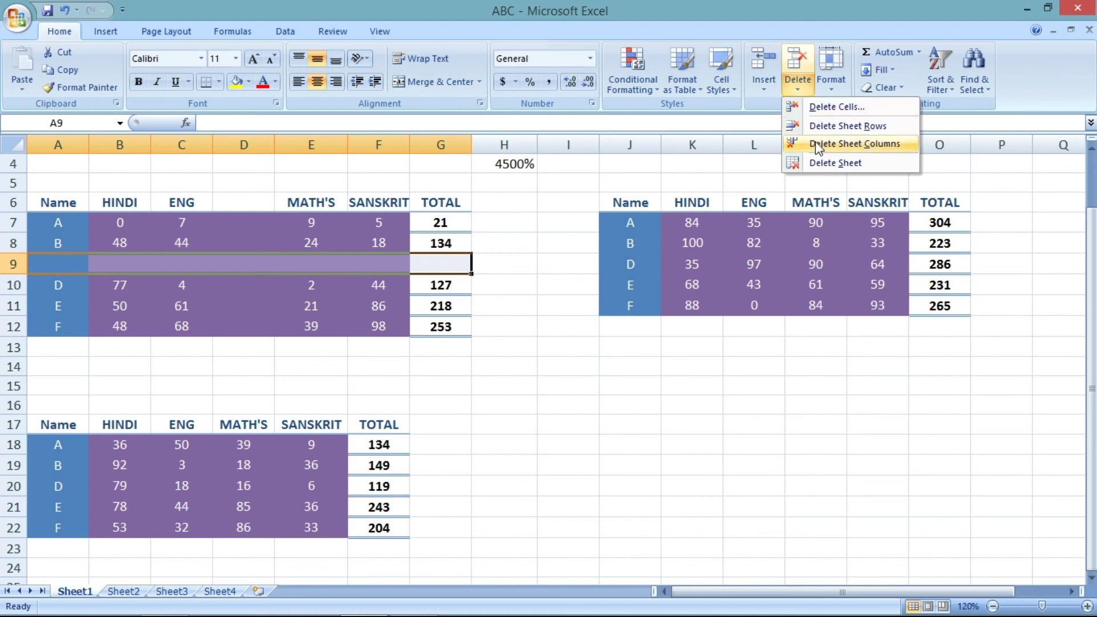
Examine the Delete options for the blank column, selecting the whole of column D and only cells D6:D12
left_click(240, 144)
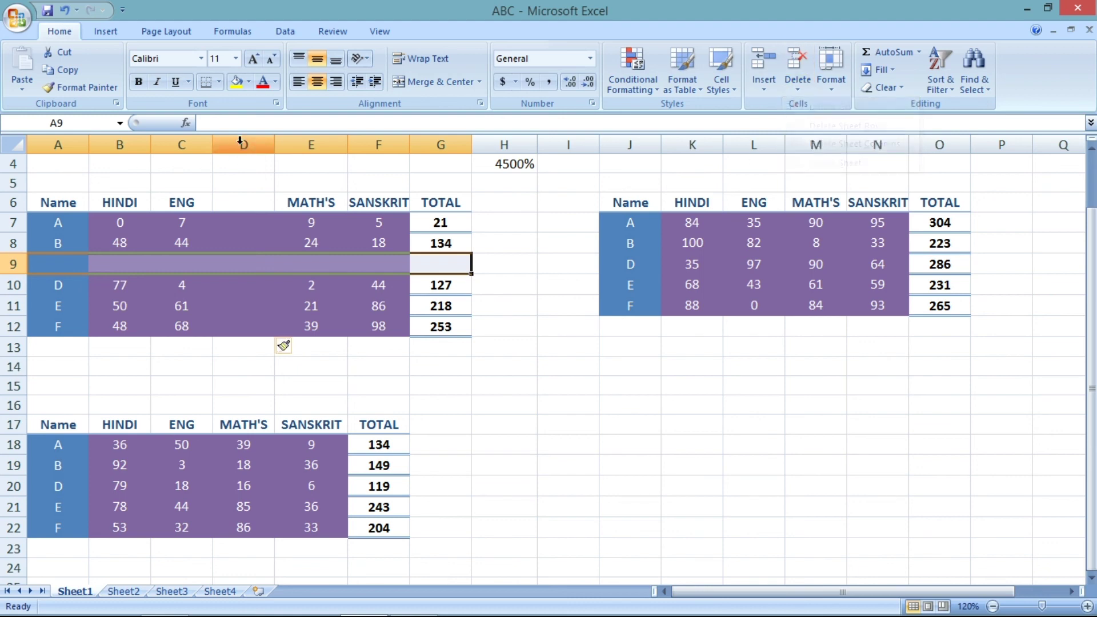
left_click(240, 142)
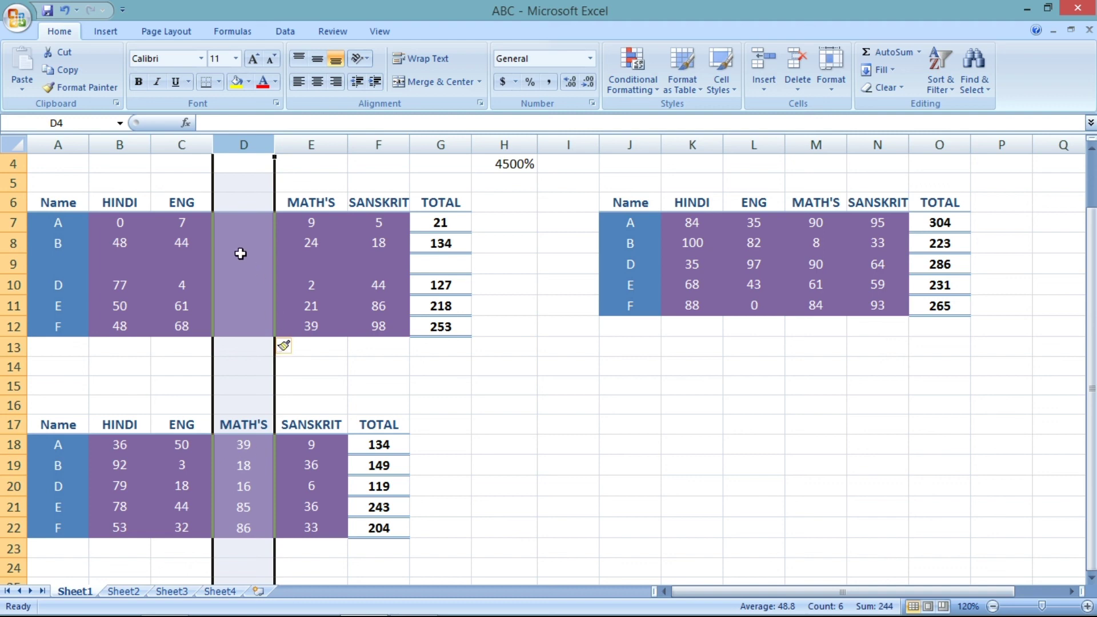
left_click_drag(232, 204, 249, 331)
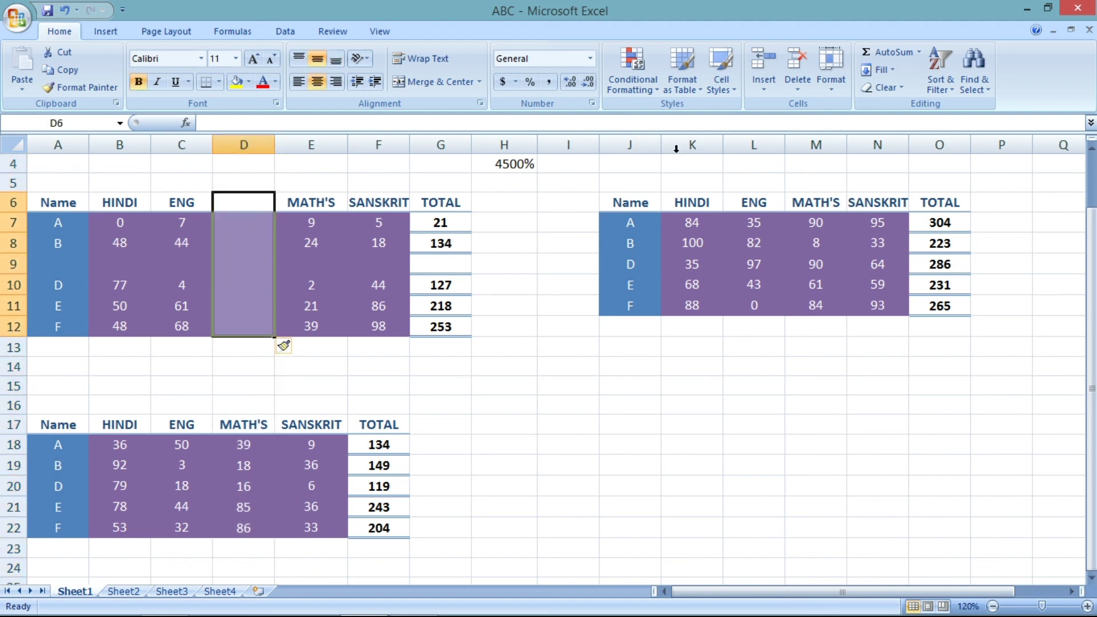
left_click(798, 86)
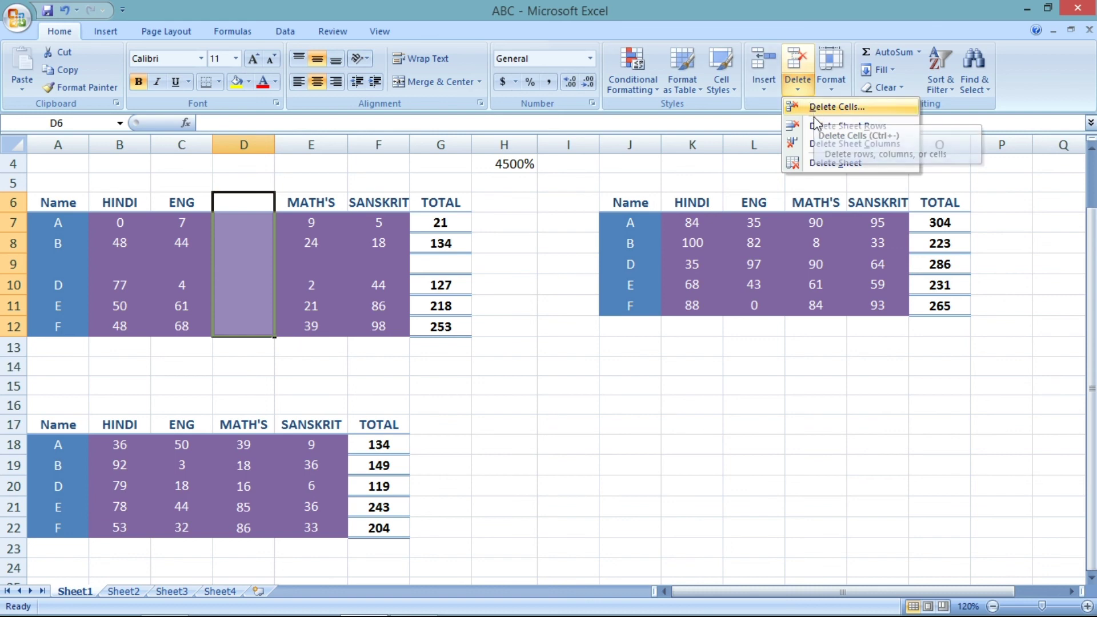
left_click(801, 85)
left_click(801, 86)
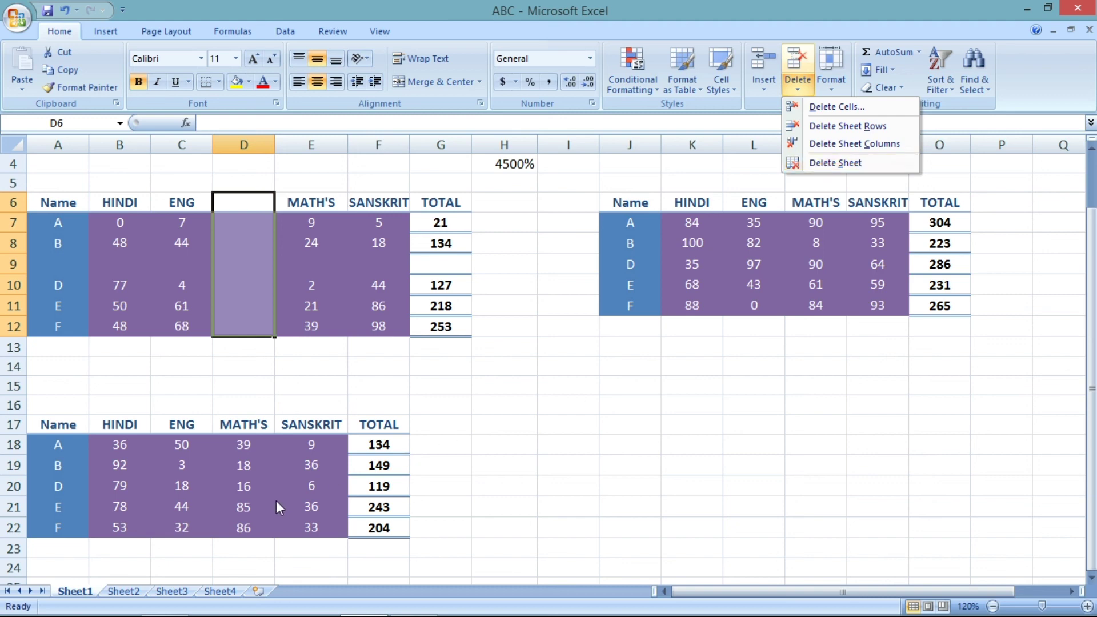
left_click(852, 371)
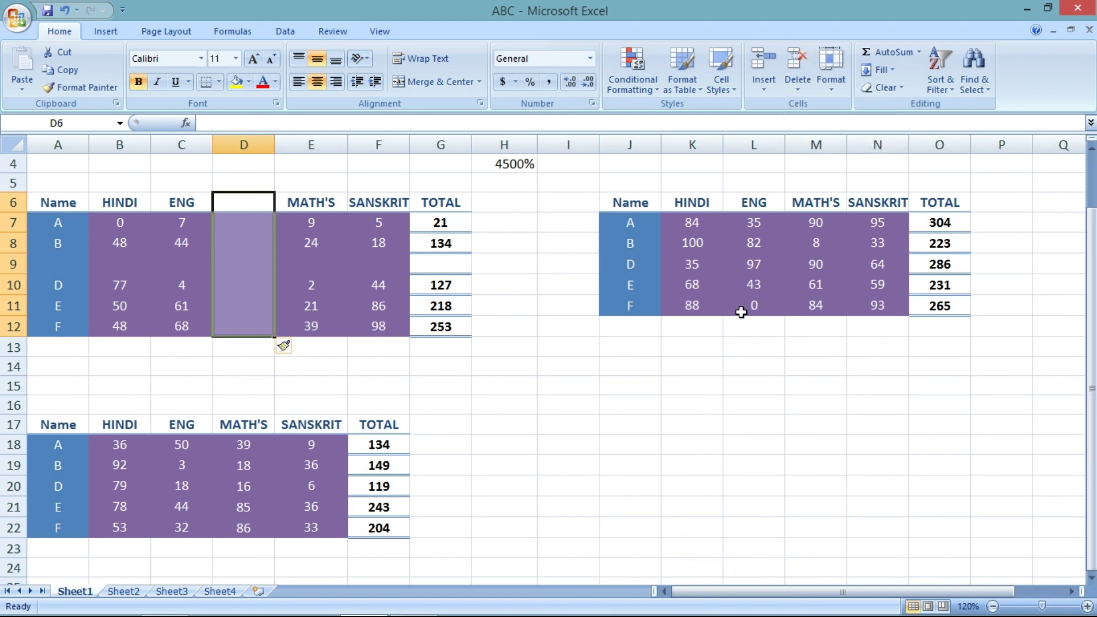
Review the cell Format options for cell size, visibility, sheet organization and protection
scroll(741, 312, "up", 1)
left_click(832, 71)
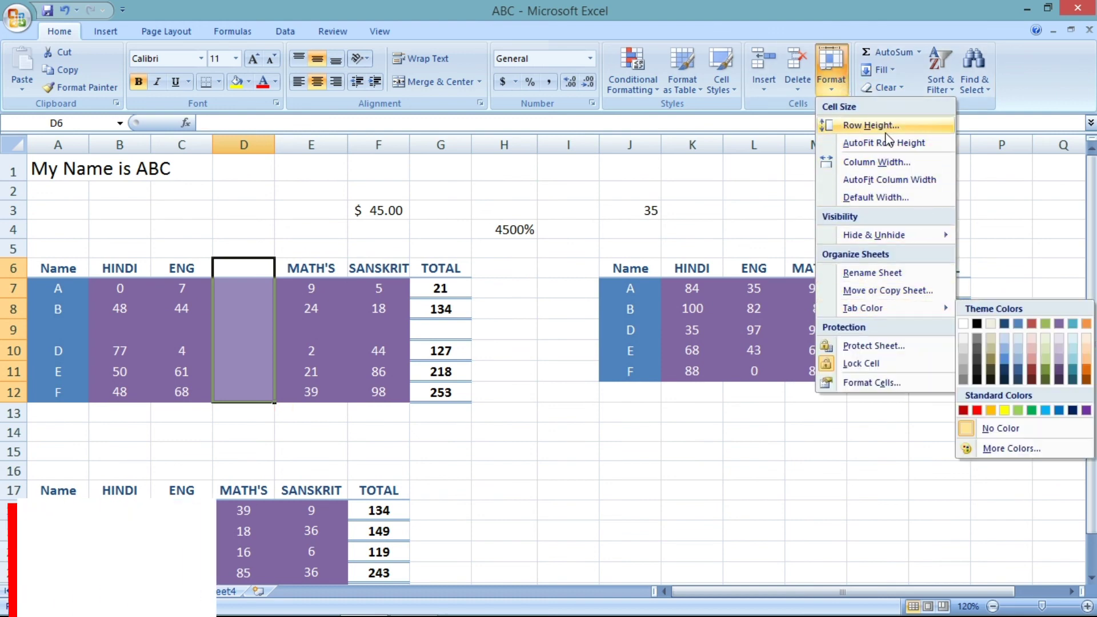
left_click(245, 288)
left_click(831, 67)
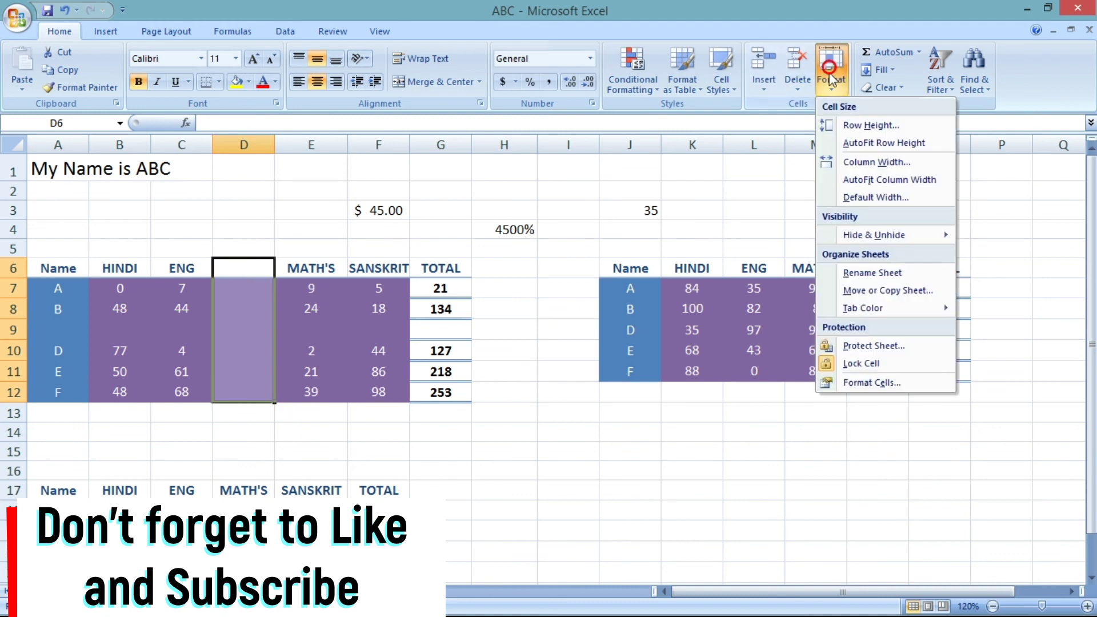
left_click(516, 306)
left_click(518, 307)
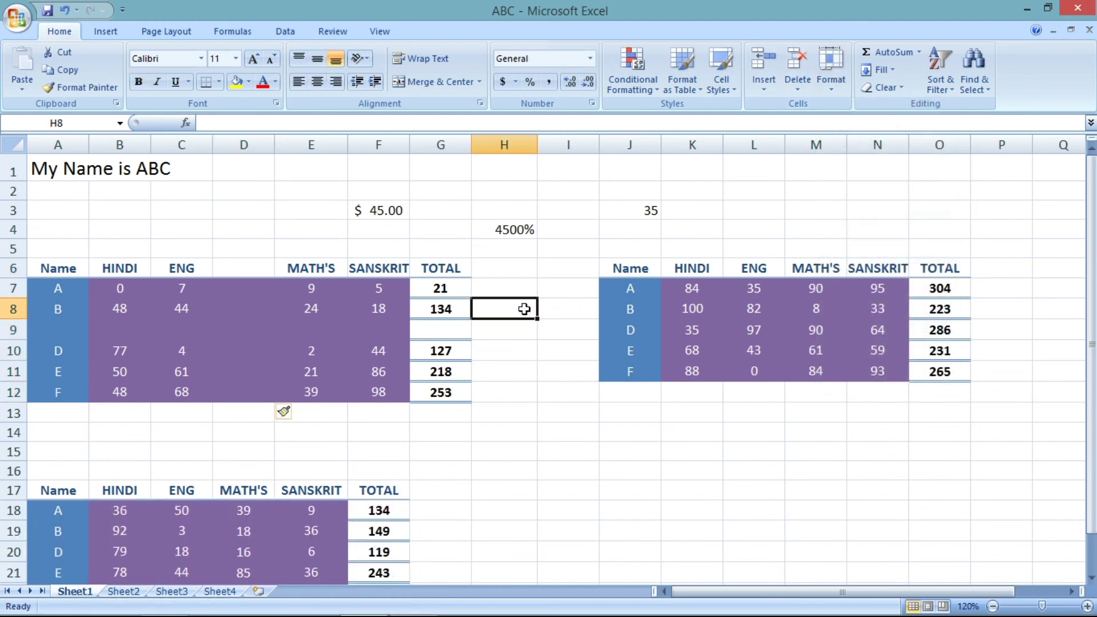